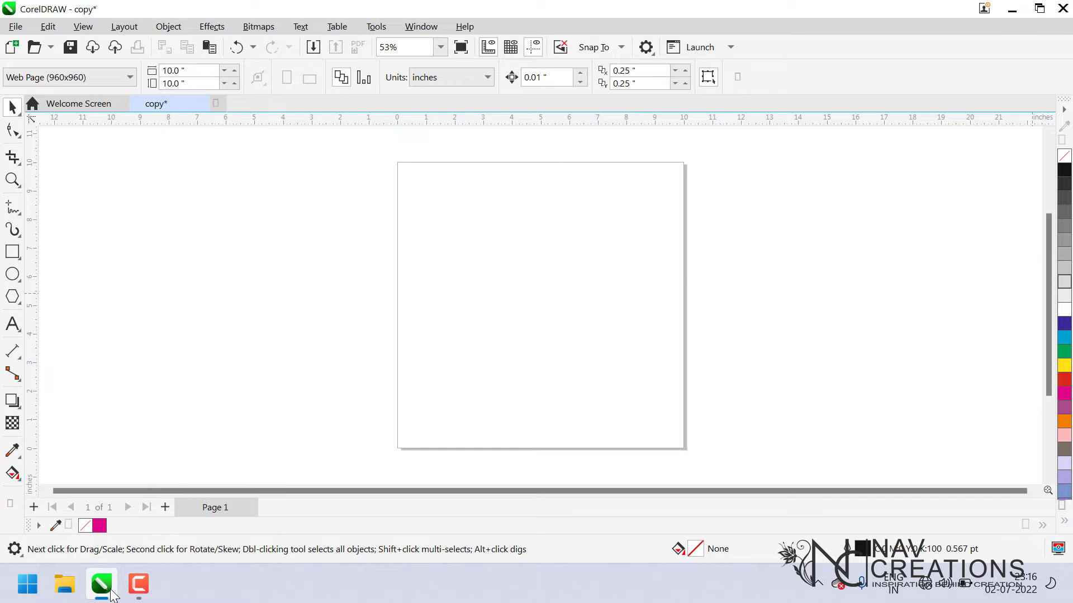
Draw a rectangle about 6.6 by 4.3 inches beside the page and fill it red.
click(12, 252)
drag(146, 174, 335, 298)
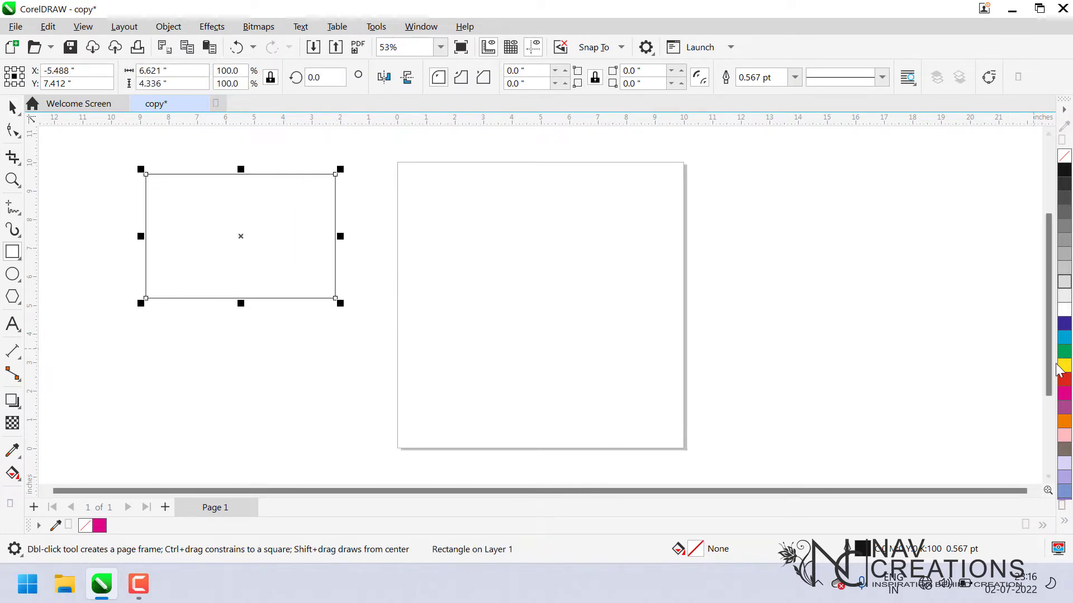
click(1064, 380)
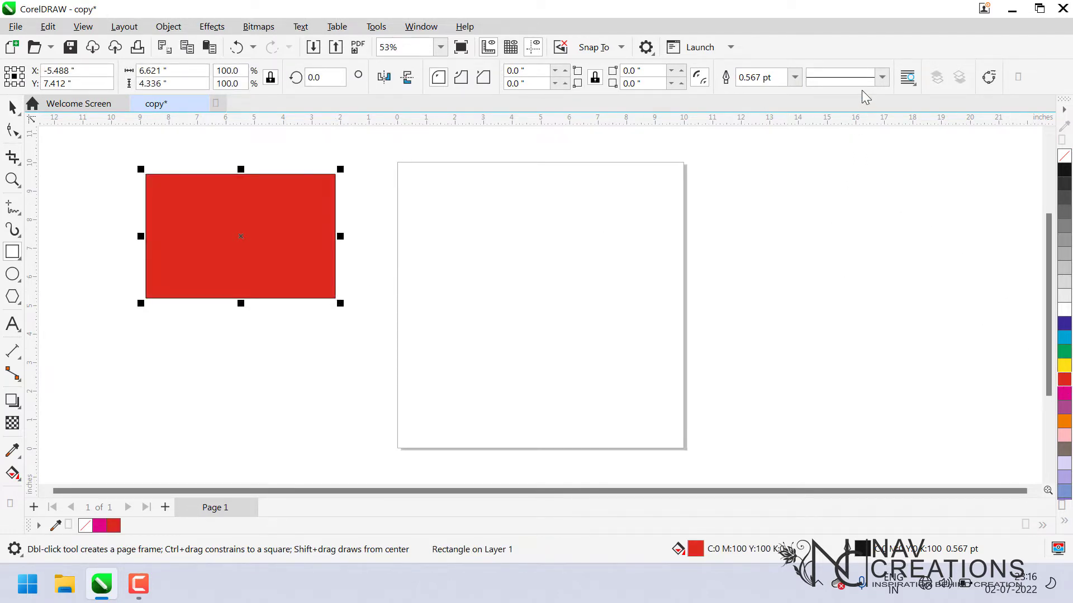
Remove the rectangle's outline.
click(799, 79)
click(794, 221)
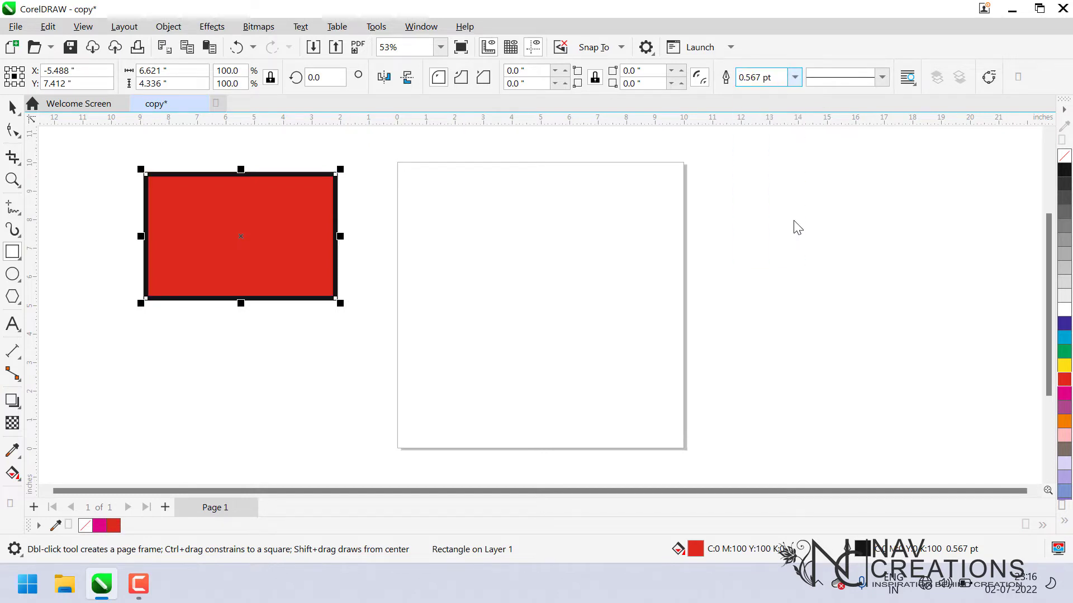
right_click(1065, 156)
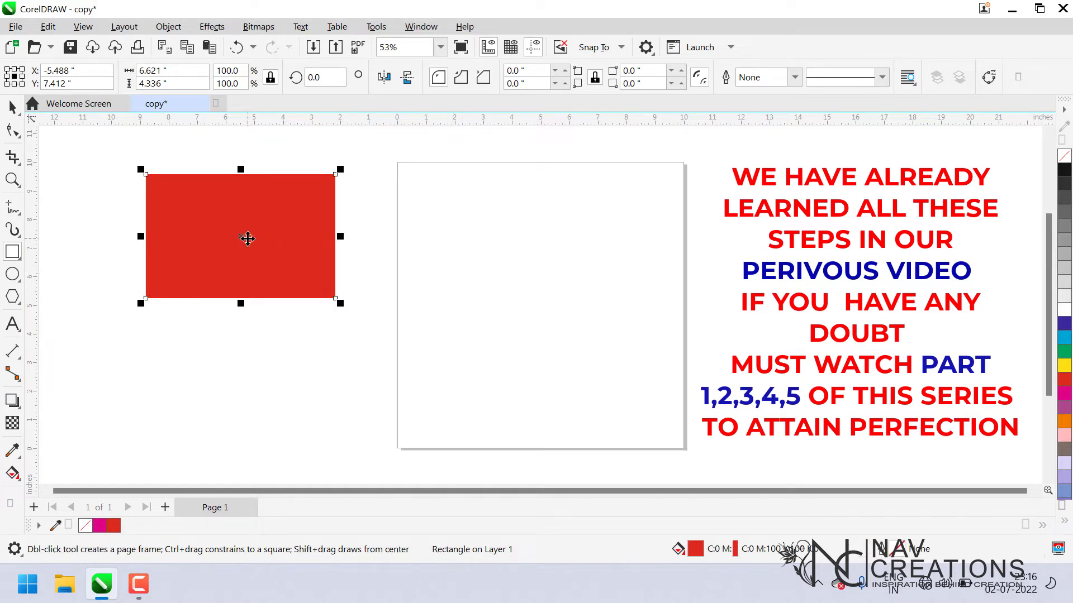
Move the red rectangle onto the page.
key(space)
drag(310, 249, 553, 300)
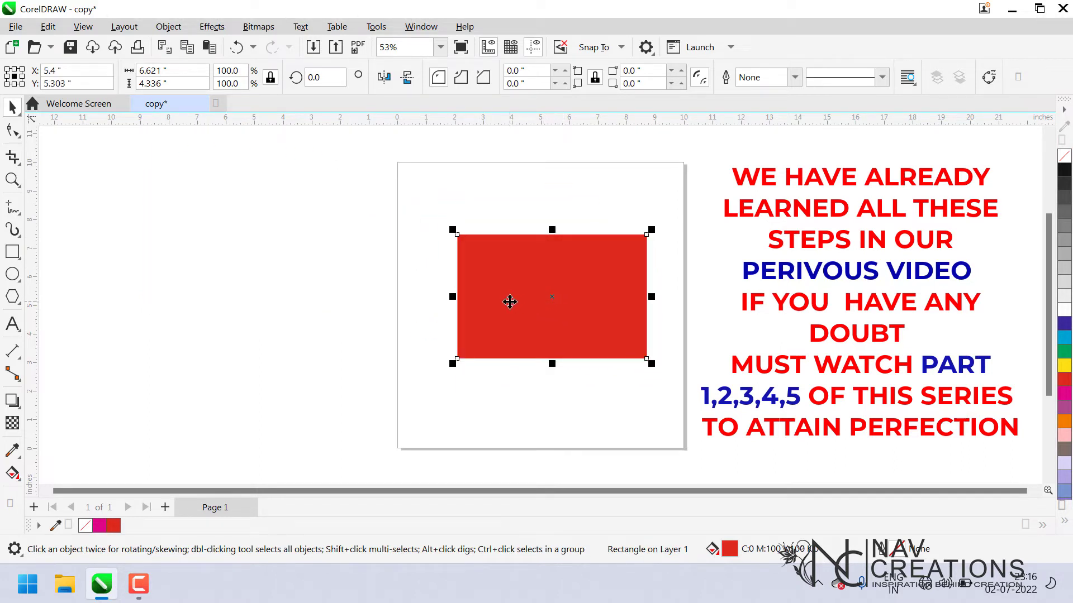
key(space)
drag(203, 237, 340, 325)
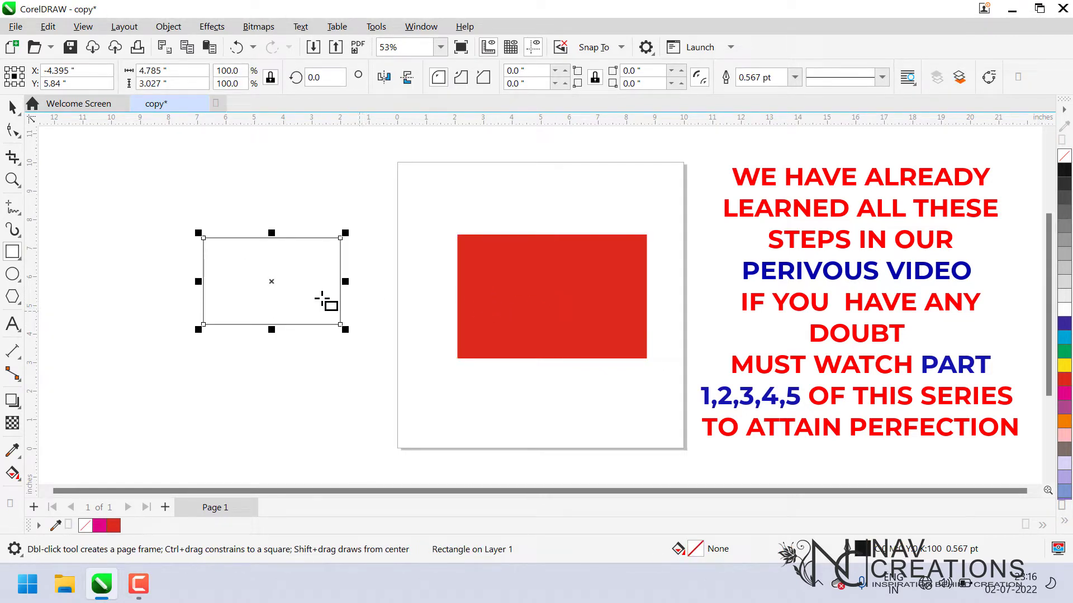
key(Delete)
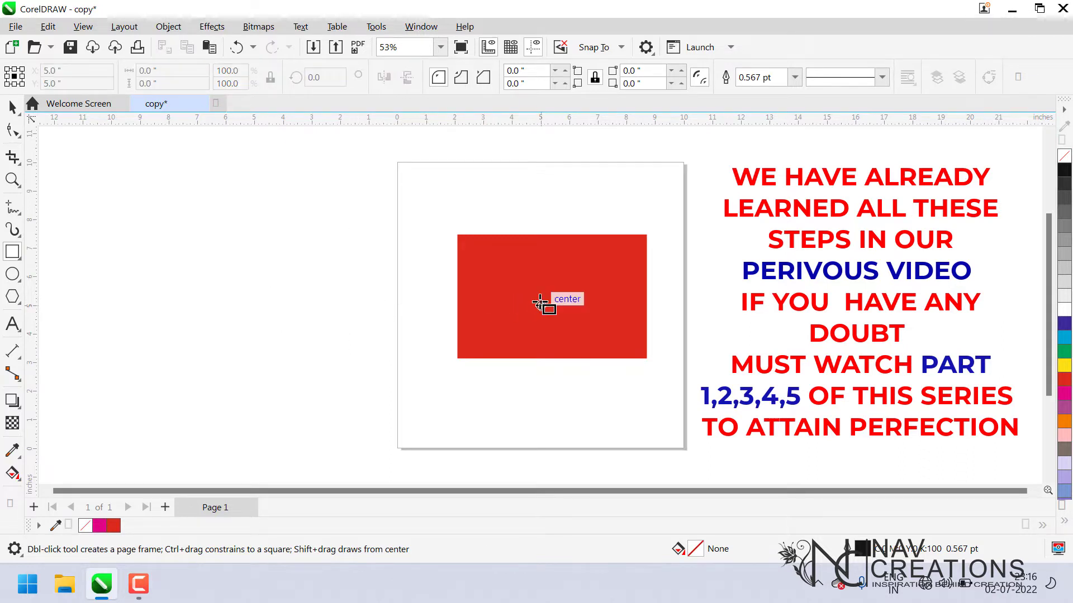
Delete the red rectangle.
click(545, 308)
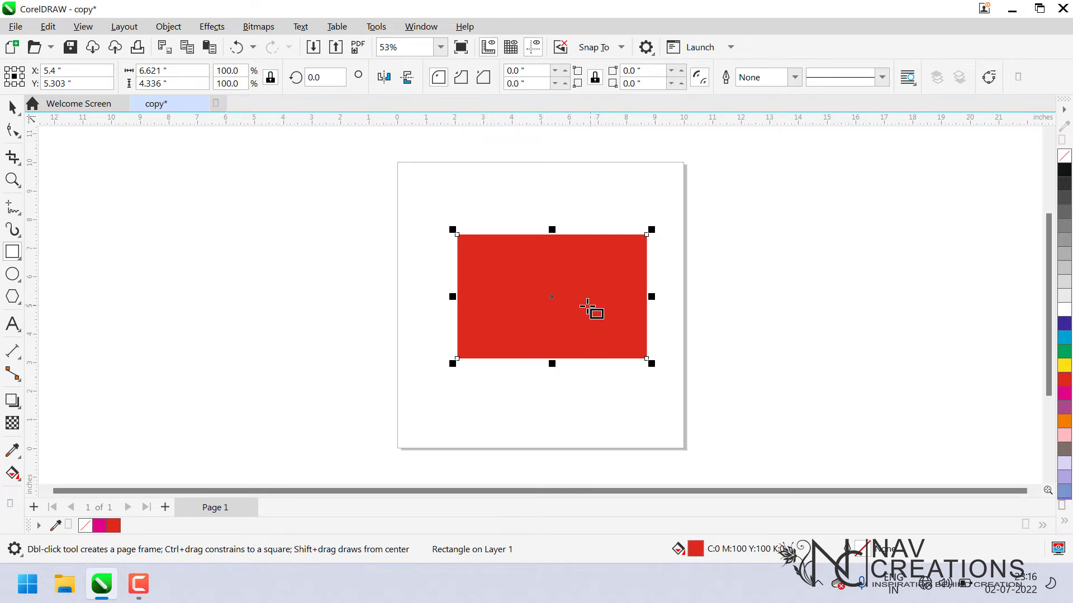
key(Delete)
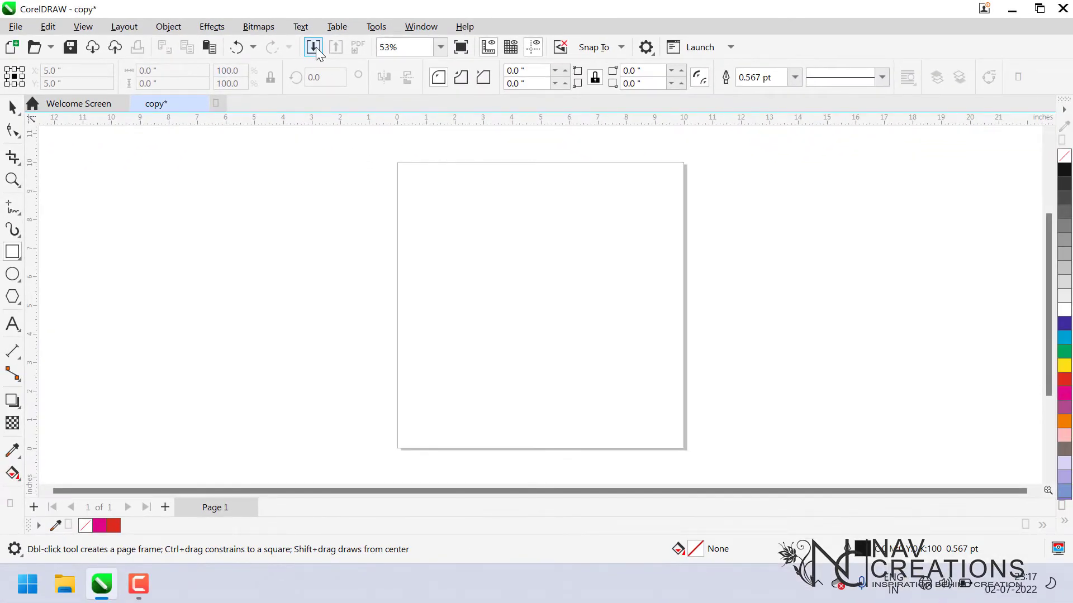
Import the Nav creations image from the Desktop and place it beside the page.
click(314, 47)
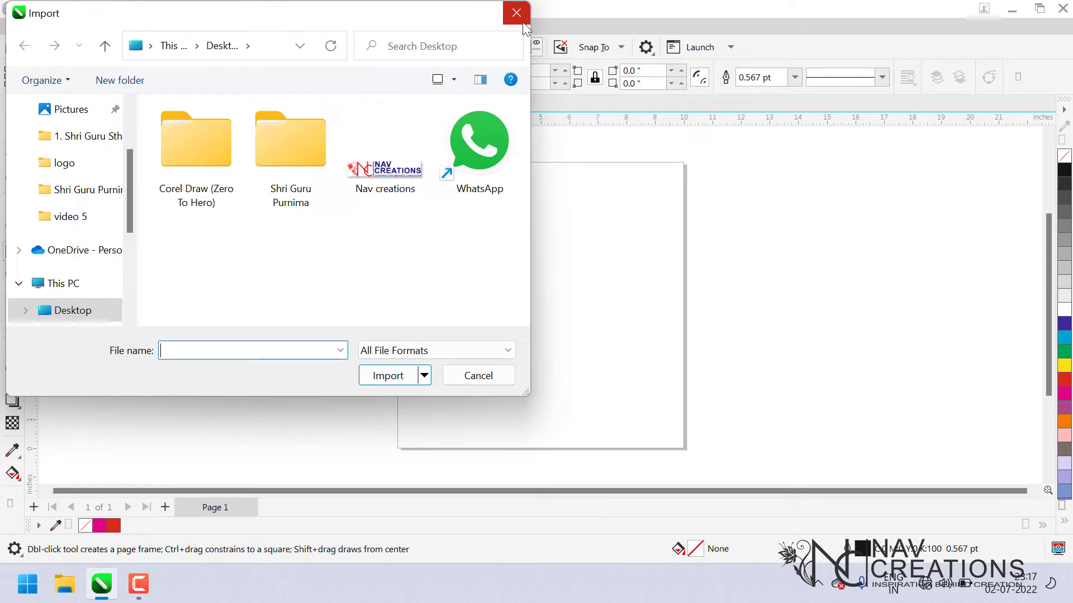
click(522, 22)
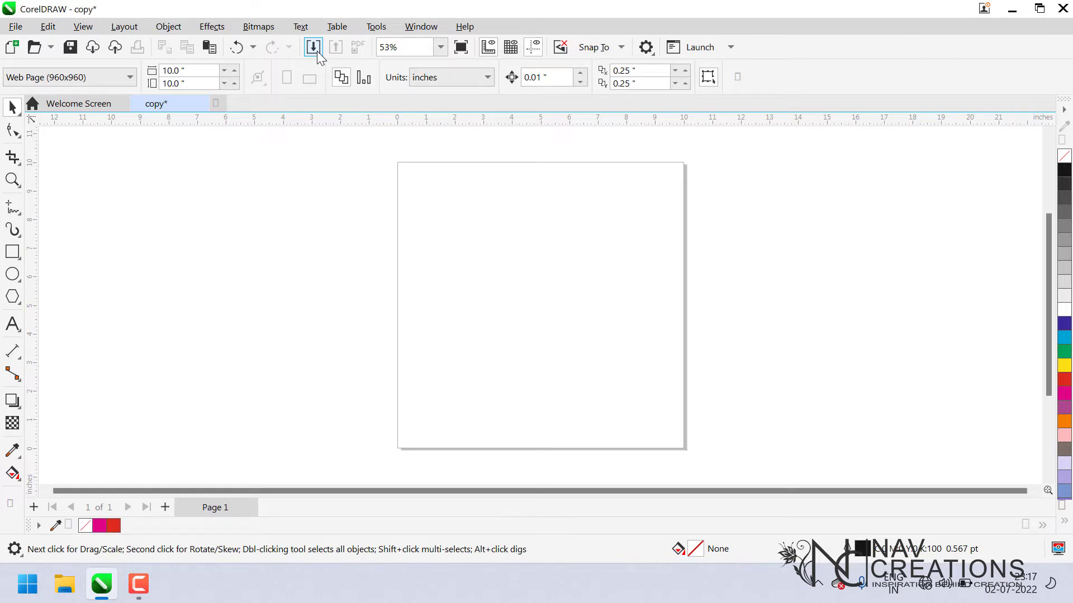
click(313, 48)
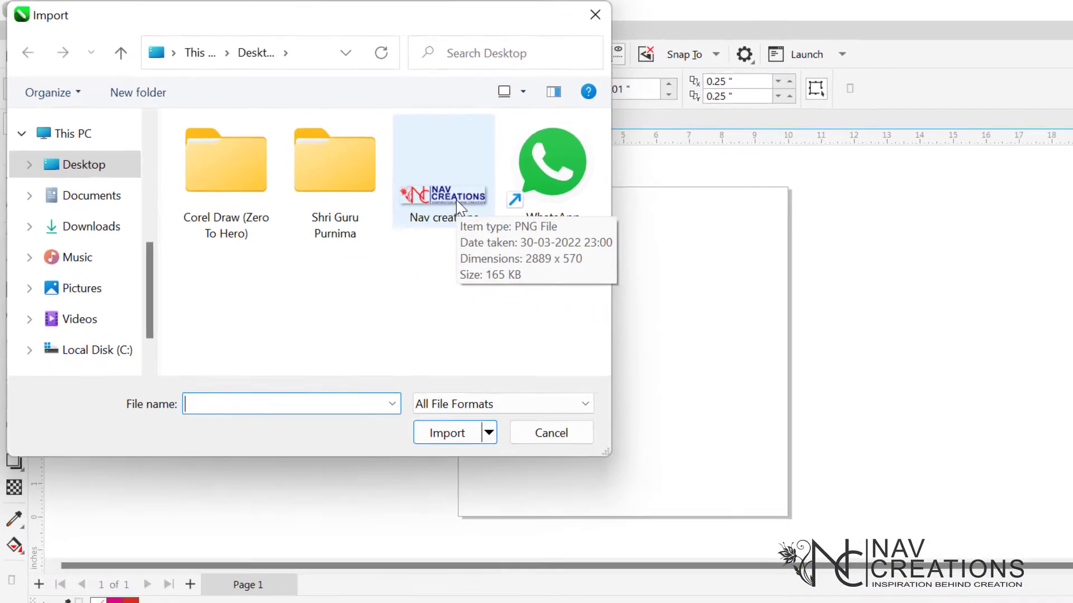
double_click(538, 241)
drag(164, 160, 407, 286)
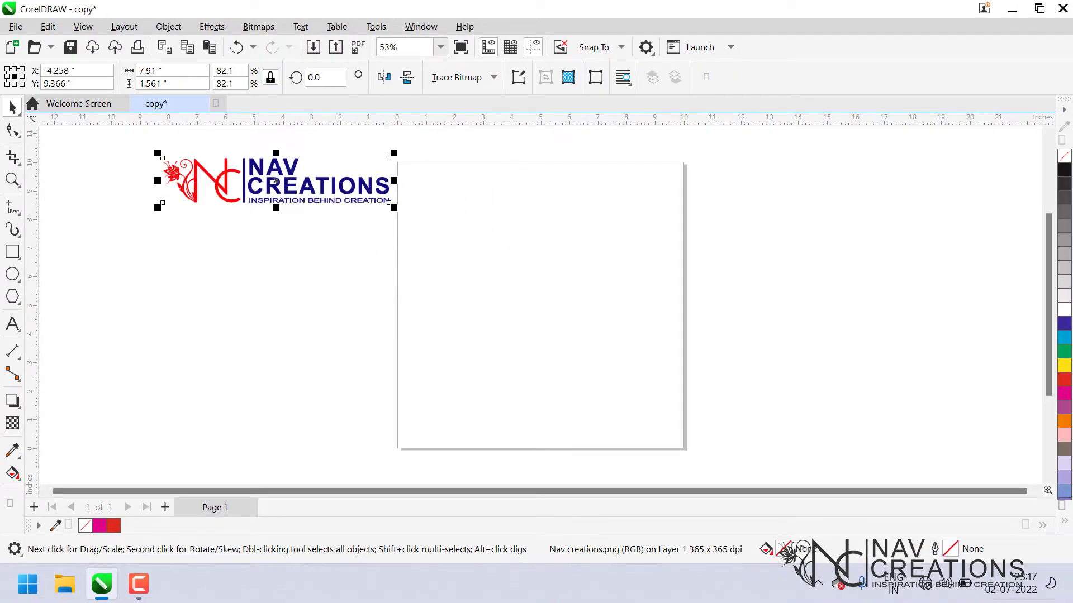
Move the logo onto the page and center it there.
drag(286, 183, 573, 239)
key(p)
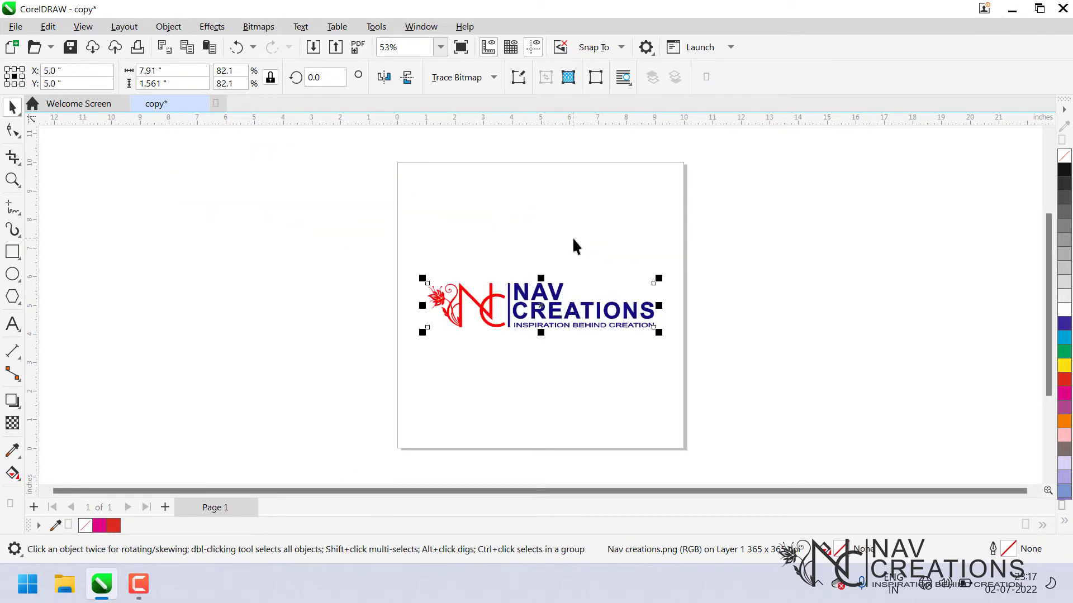
Move the logo to the top of the page.
click(757, 324)
click(518, 323)
drag(543, 312, 514, 192)
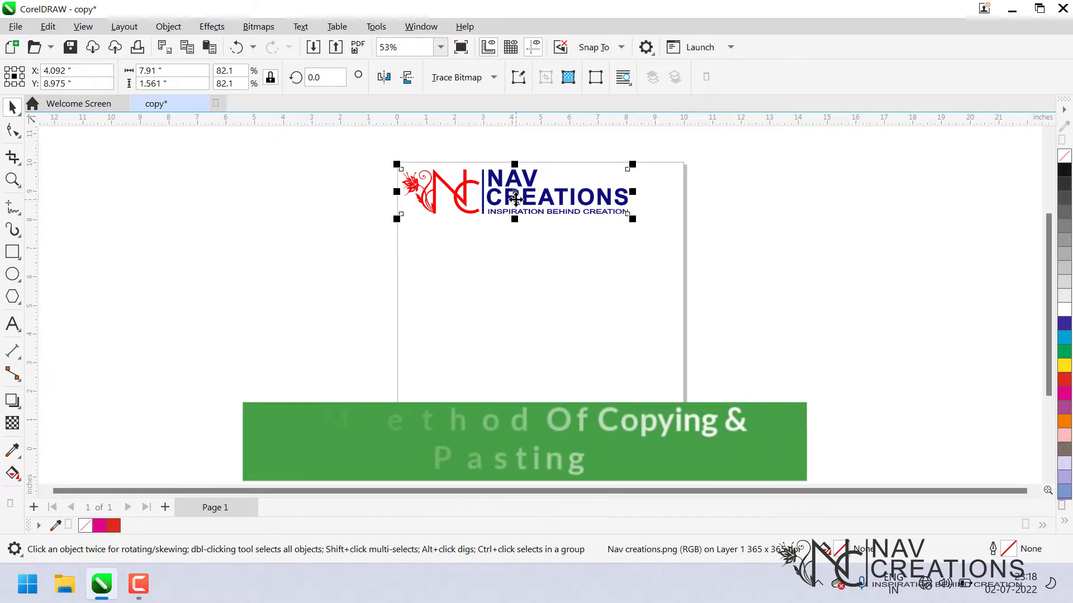
drag(525, 192, 516, 197)
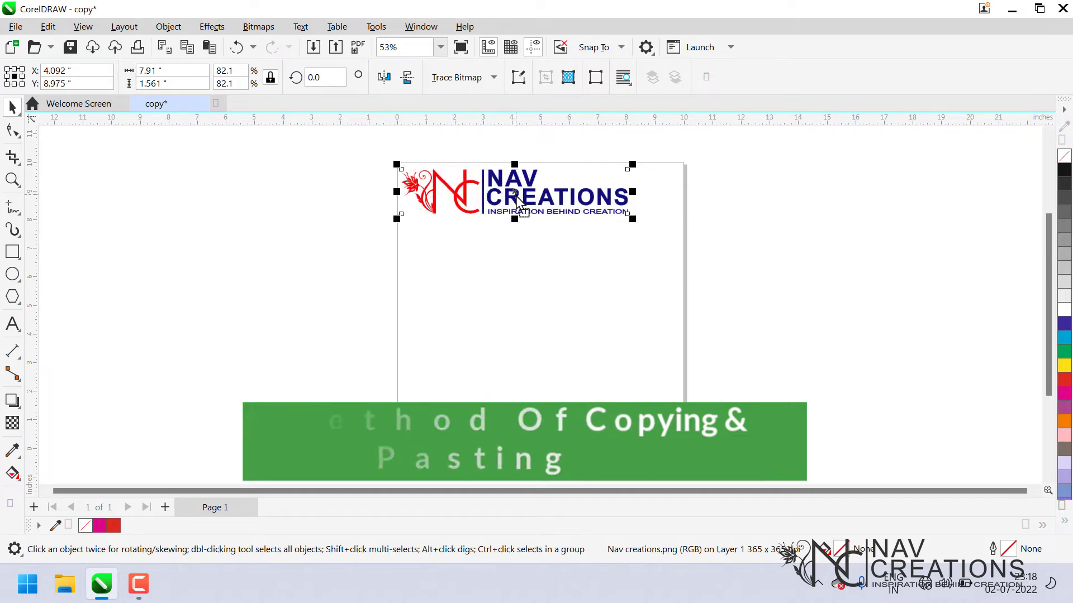
Copy the logo to the clipboard.
right_click(518, 205)
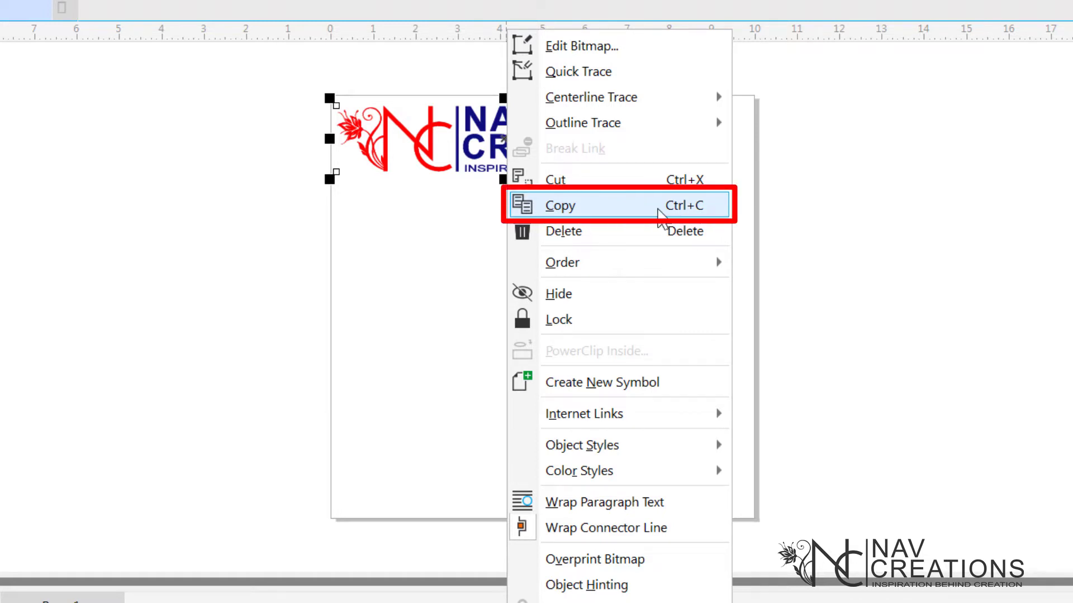
click(658, 211)
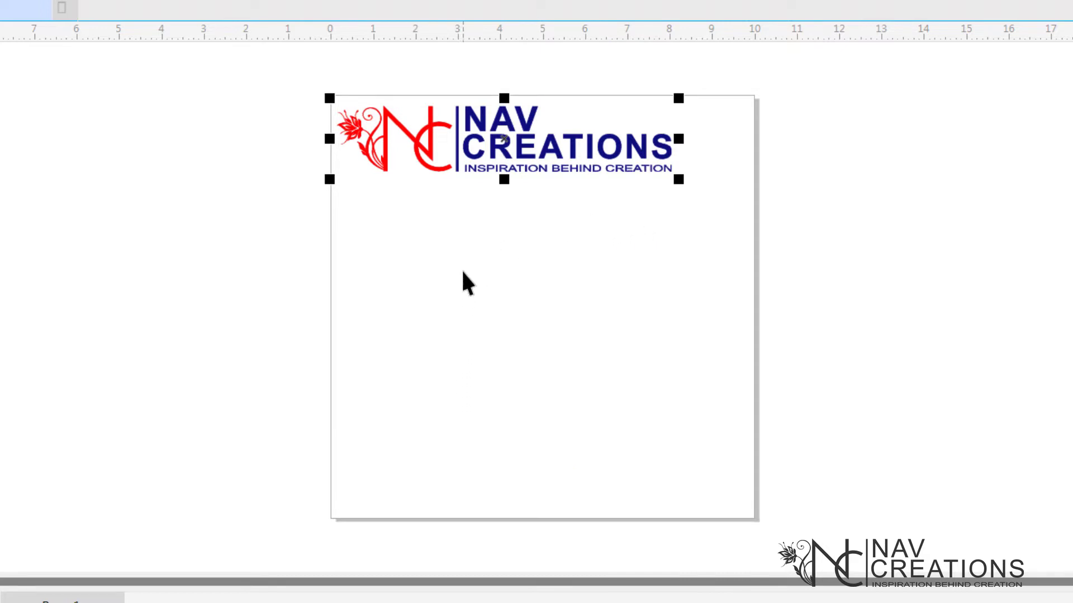
click(463, 273)
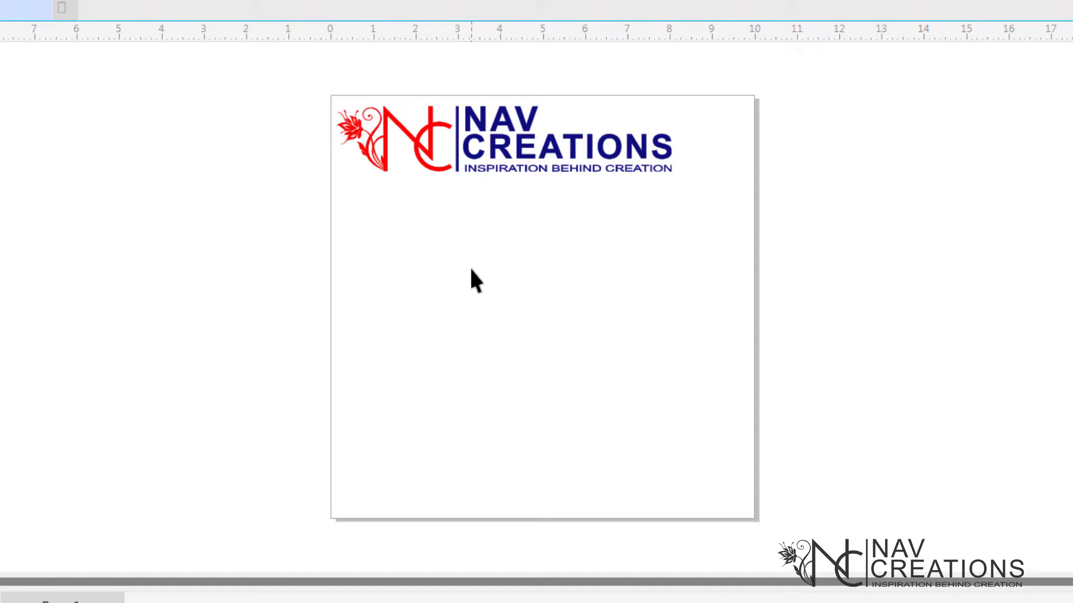
Paste a copy of the logo and move it below the original.
mouse_move(505, 140)
mouse_down()
mouse_move(482, 317)
mouse_move(478, 172)
mouse_move(512, 144)
mouse_move(517, 156)
mouse_move(513, 143)
mouse_up()
right_click(496, 227)
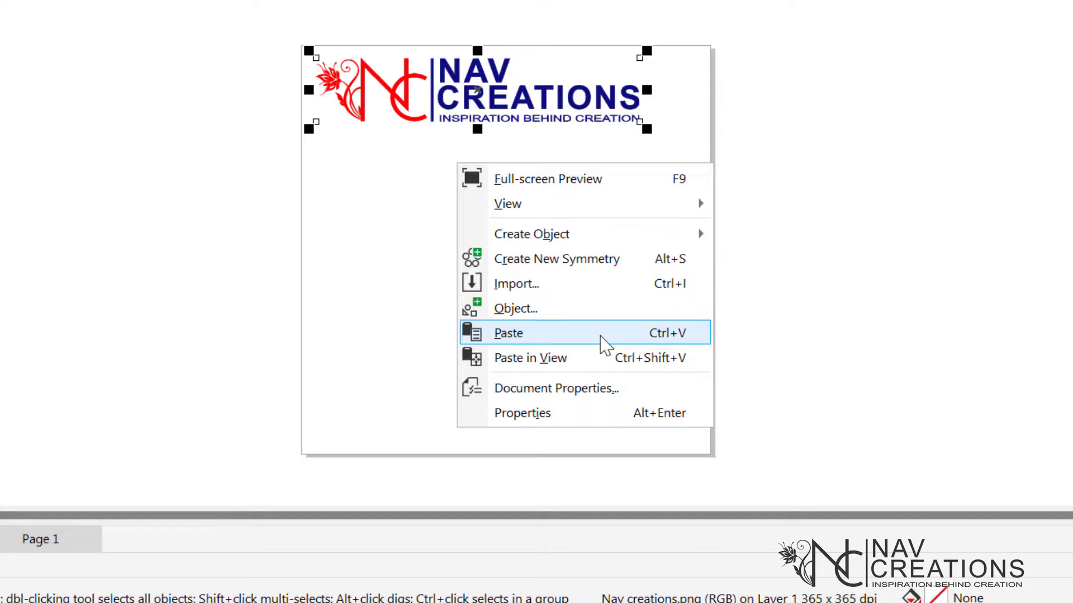
click(601, 340)
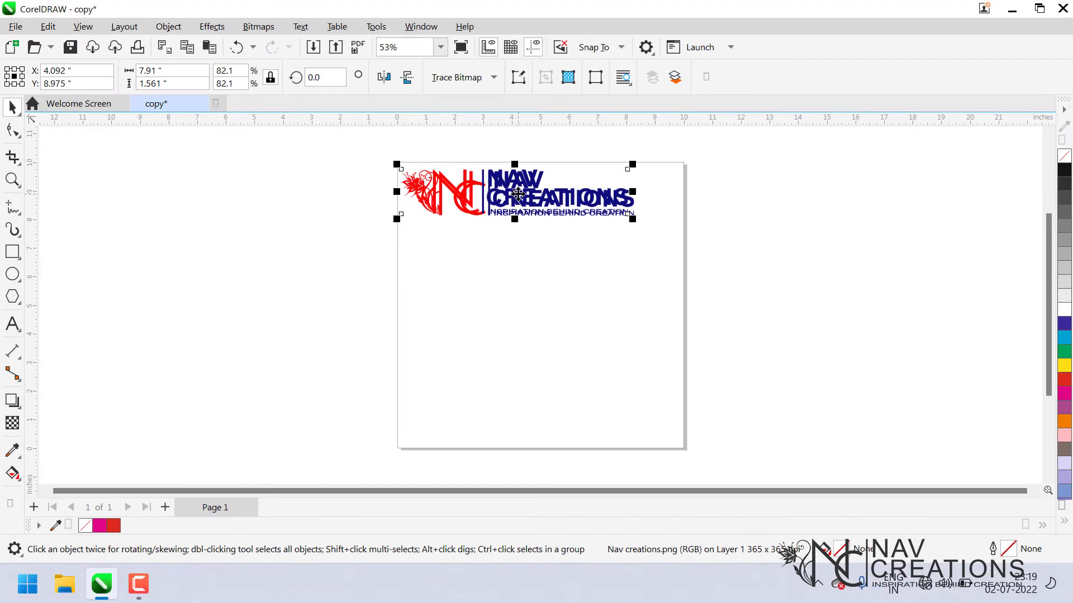
drag(517, 194, 530, 247)
click(542, 313)
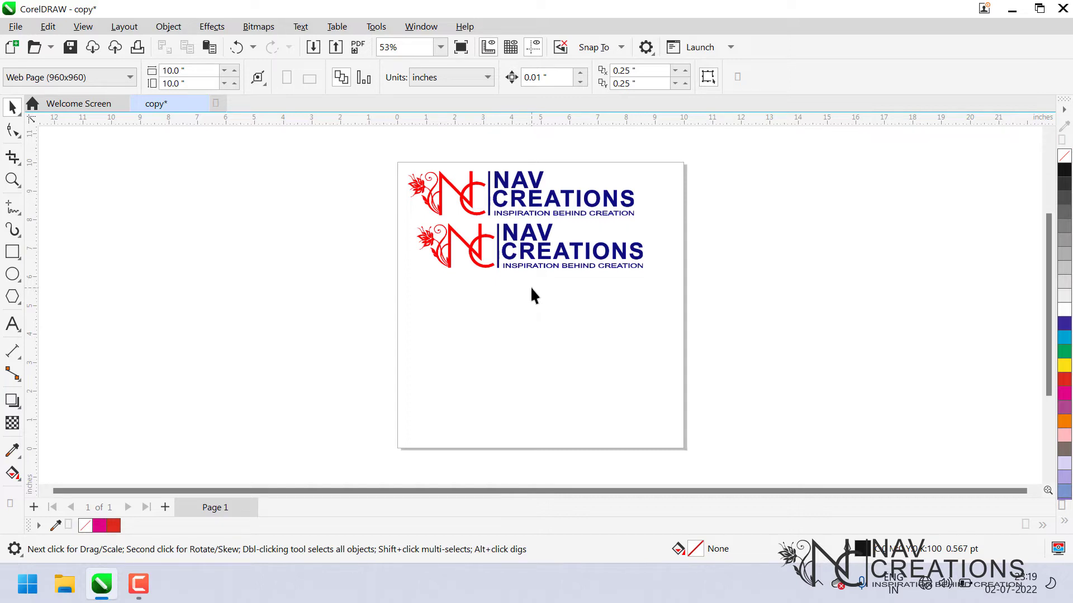
Delete the pasted copy of the logo.
click(523, 250)
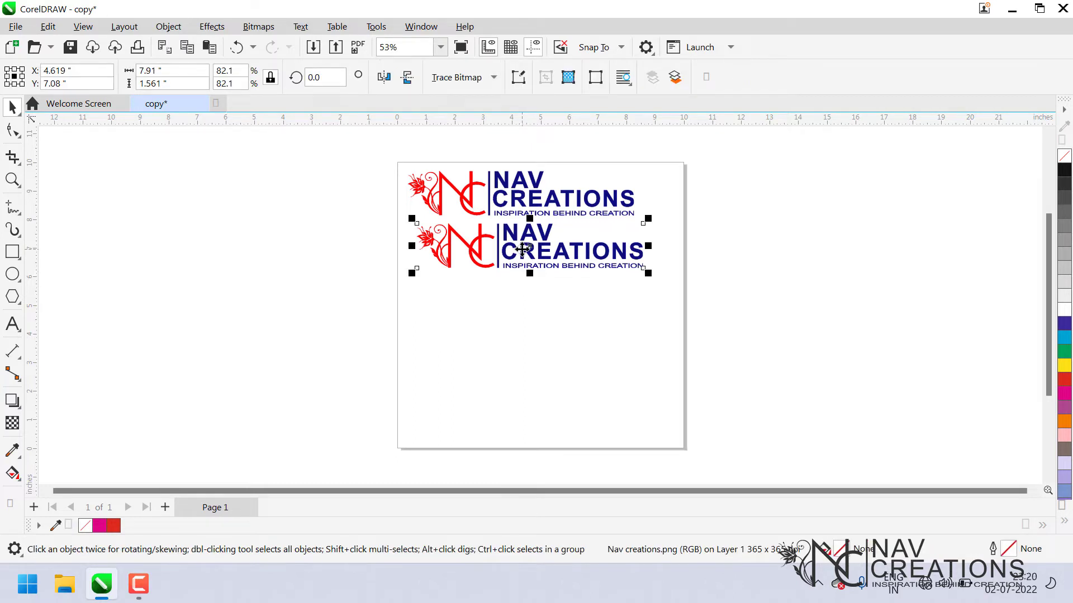
key(Delete)
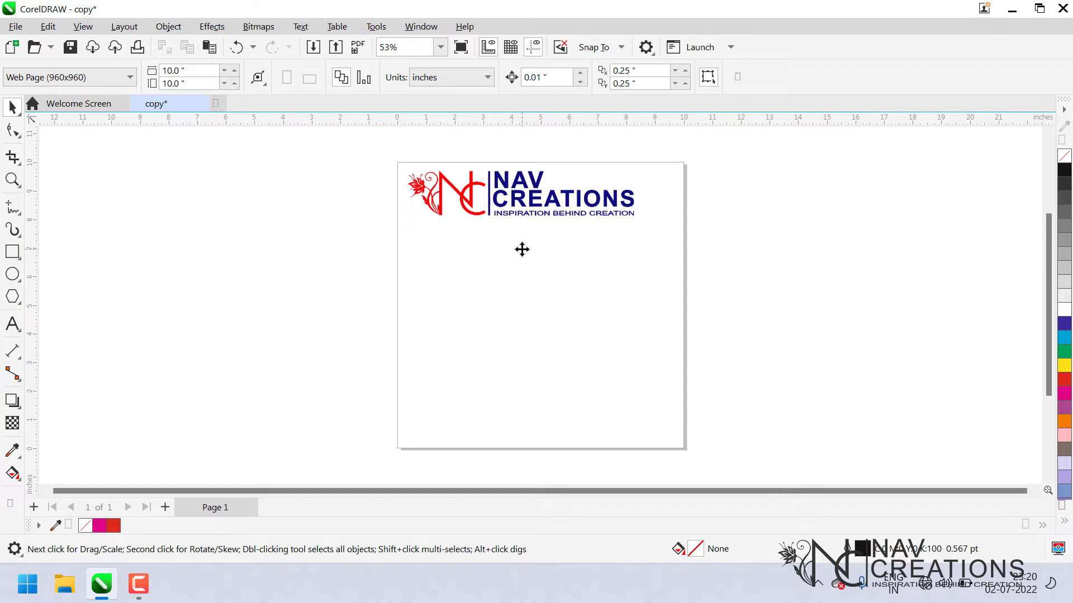
click(520, 219)
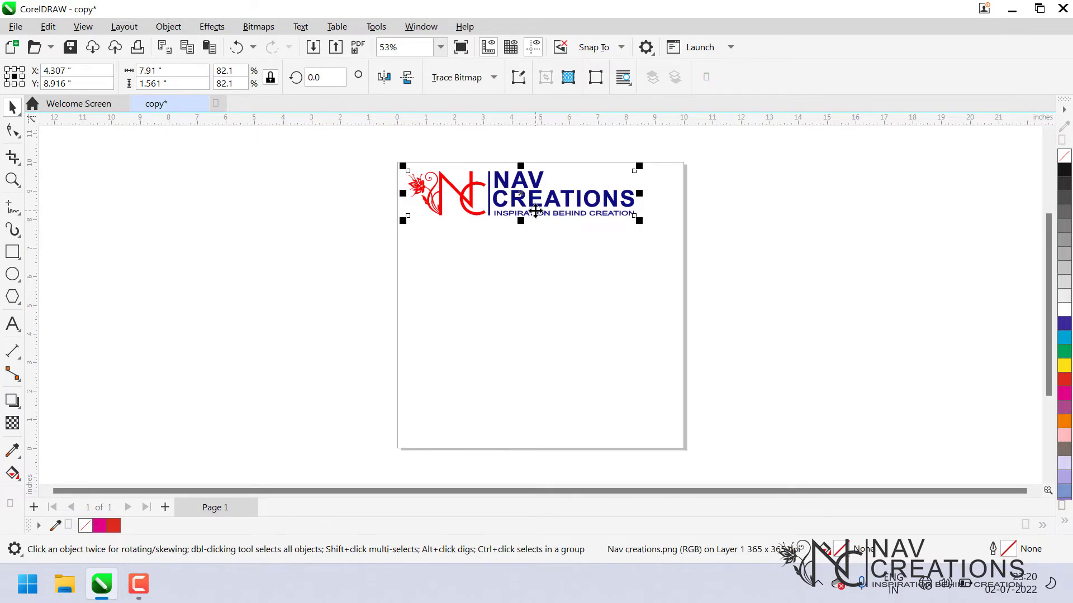
click(524, 267)
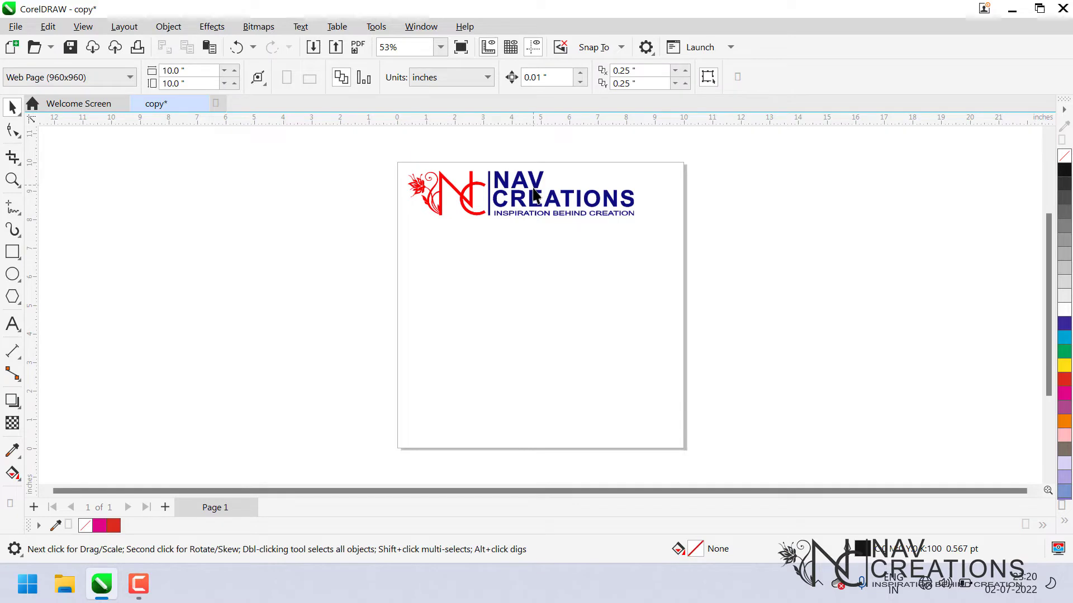
click(534, 193)
right_click(532, 190)
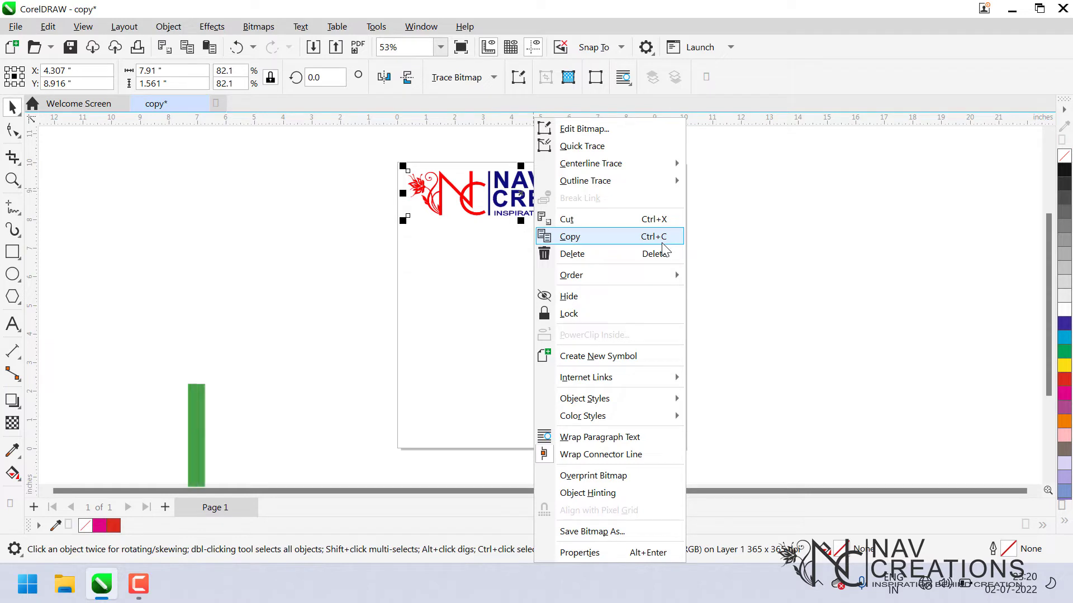
mouse_move(673, 275)
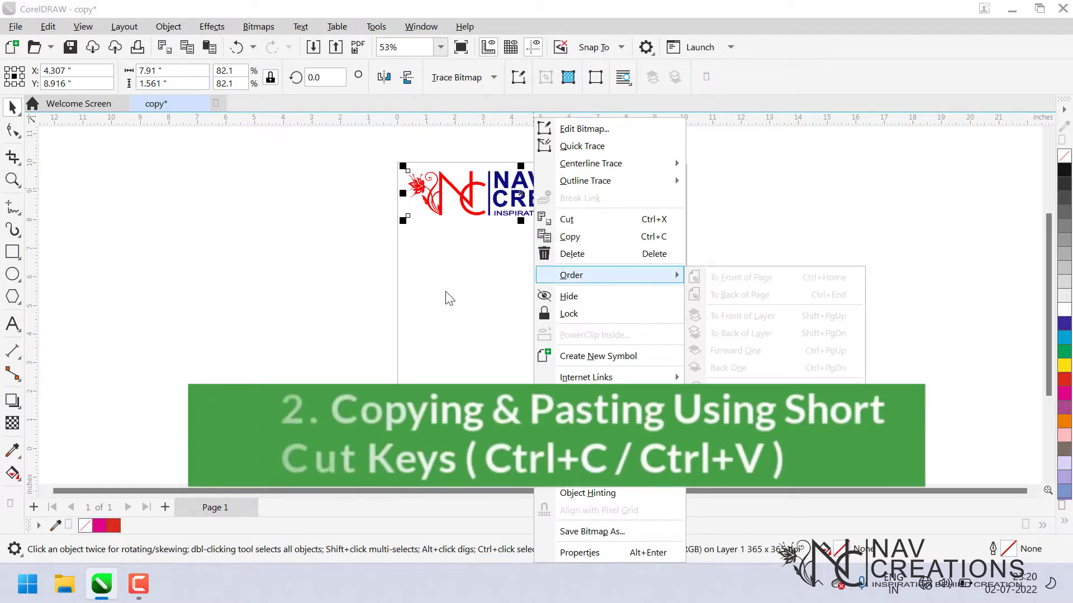
click(462, 265)
Paste another logo copy below the original, then delete it.
click(519, 195)
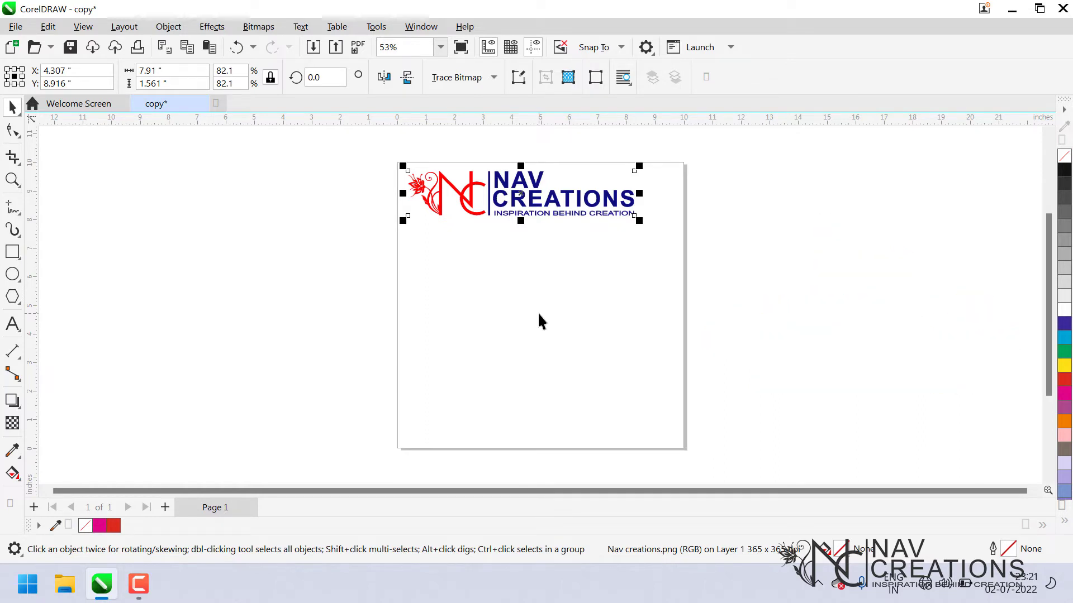
key(ctrl+v)
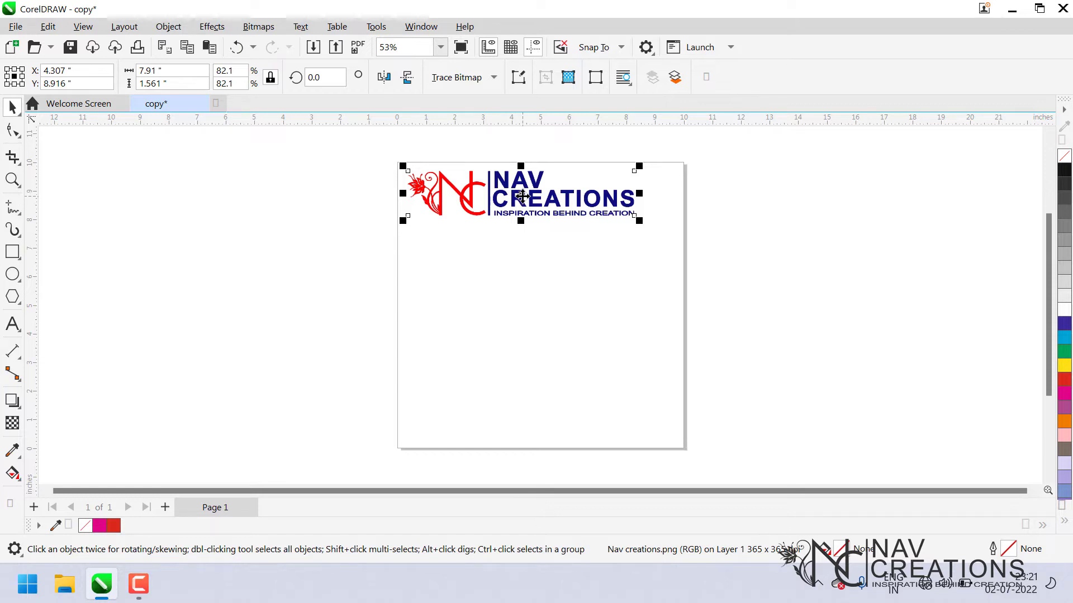
drag(522, 197, 525, 249)
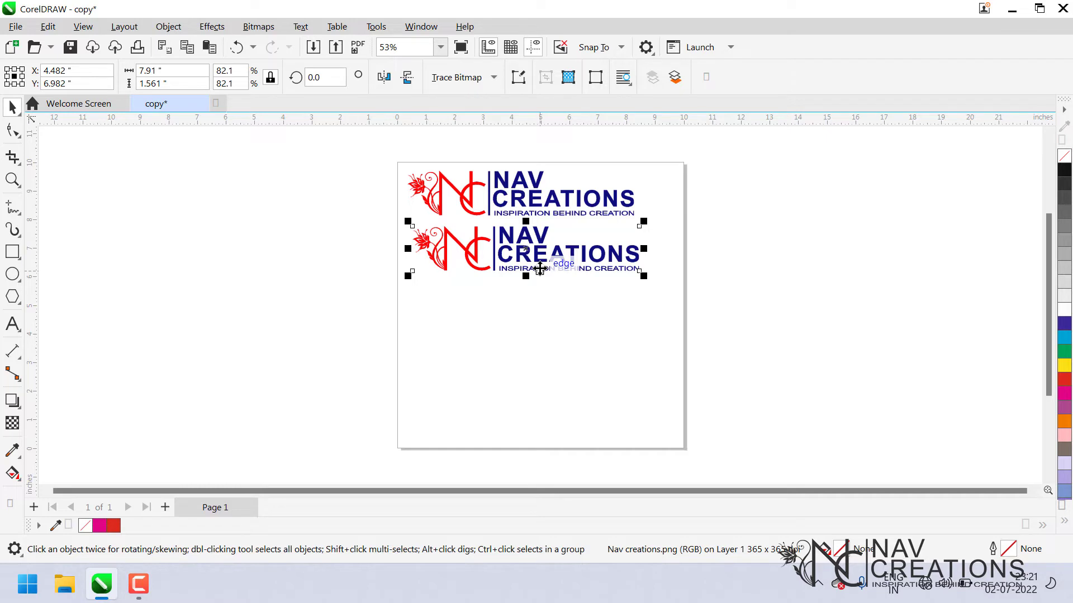
key(Delete)
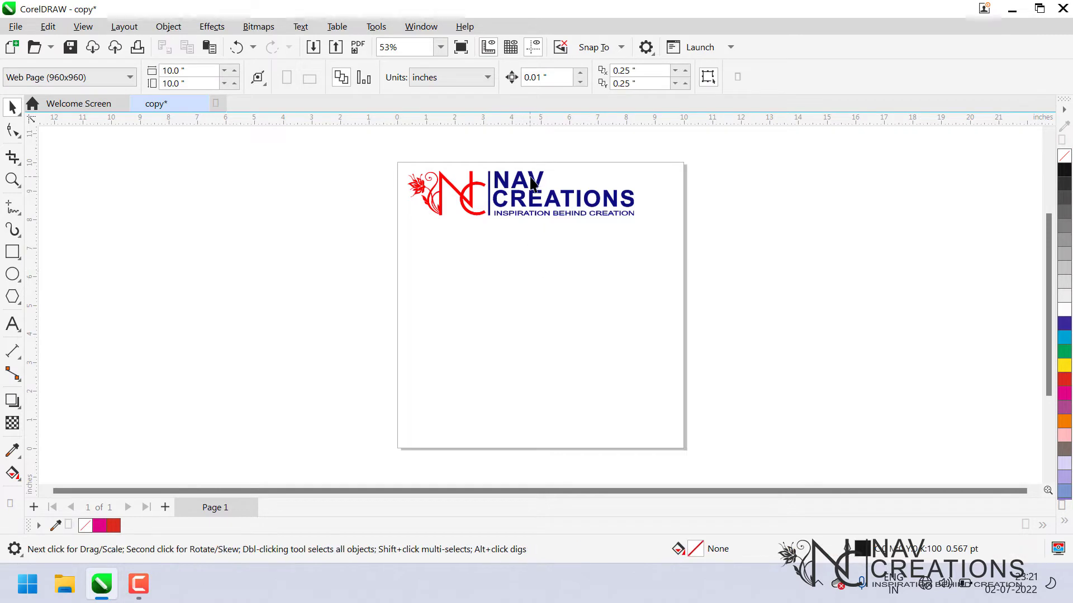
Duplicate the logo below the original and delete the duplicate.
click(535, 209)
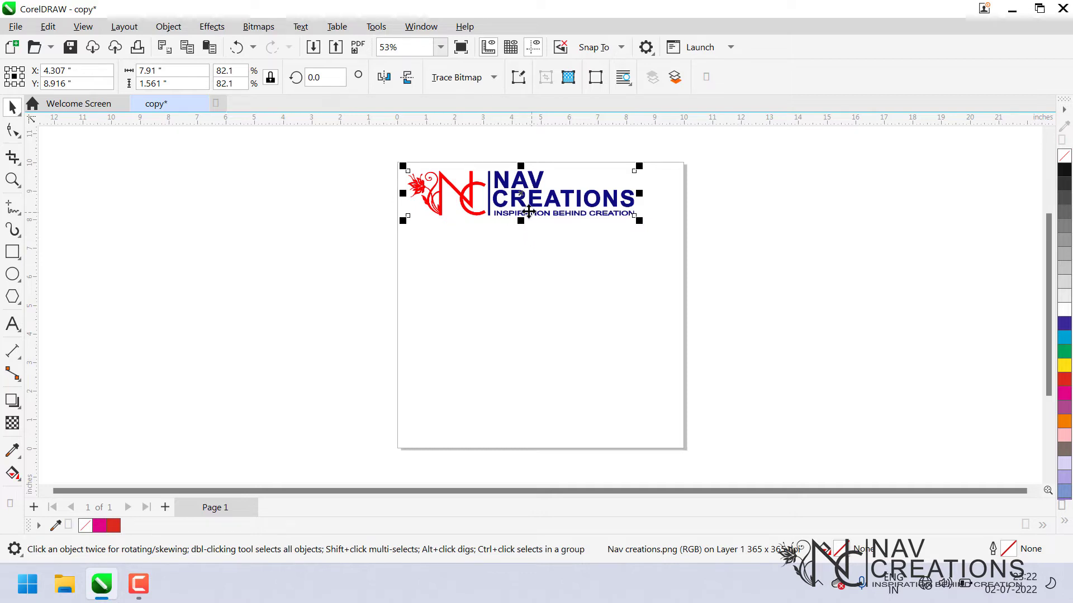
drag(530, 193, 534, 258)
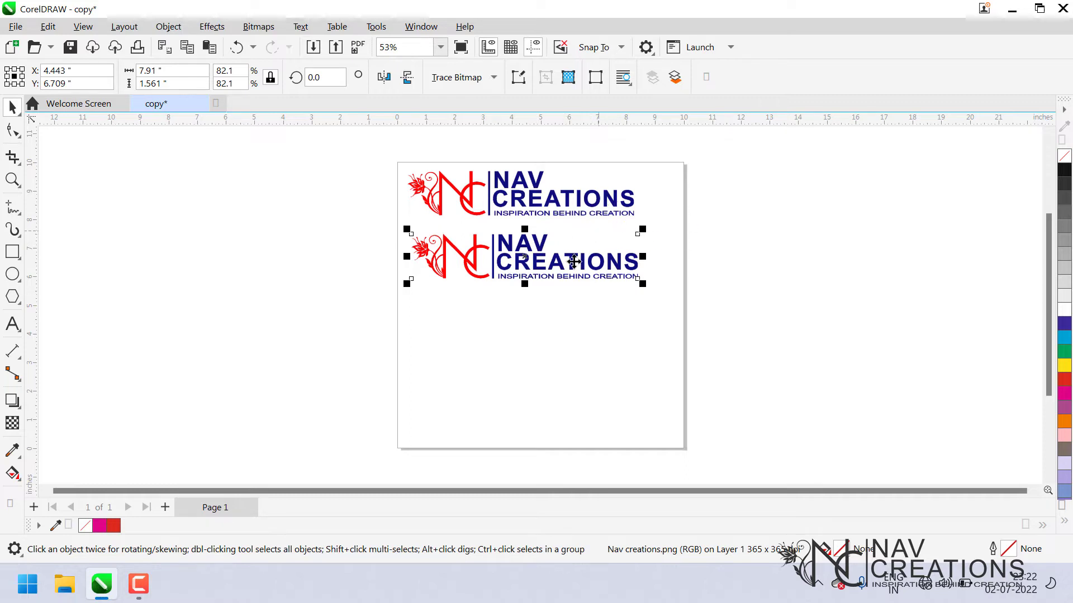
key(Delete)
right_click(535, 197)
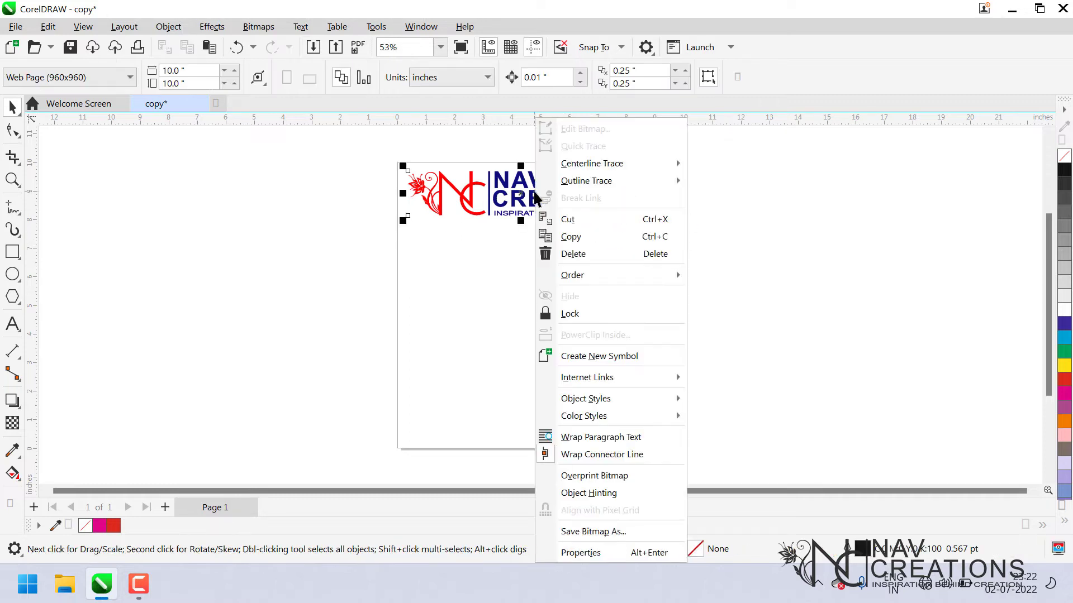
click(400, 297)
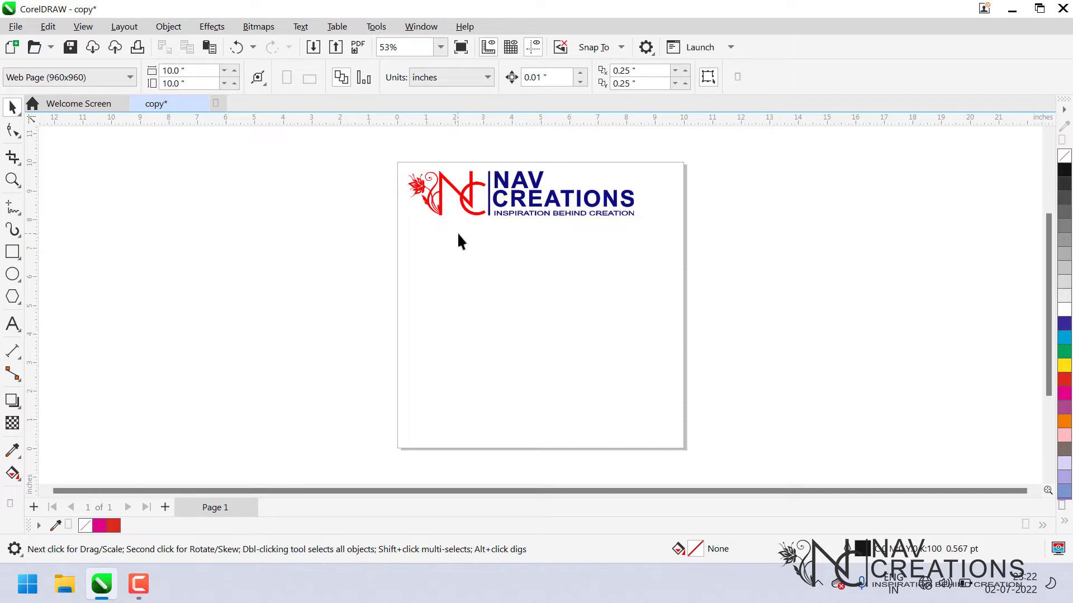
click(527, 206)
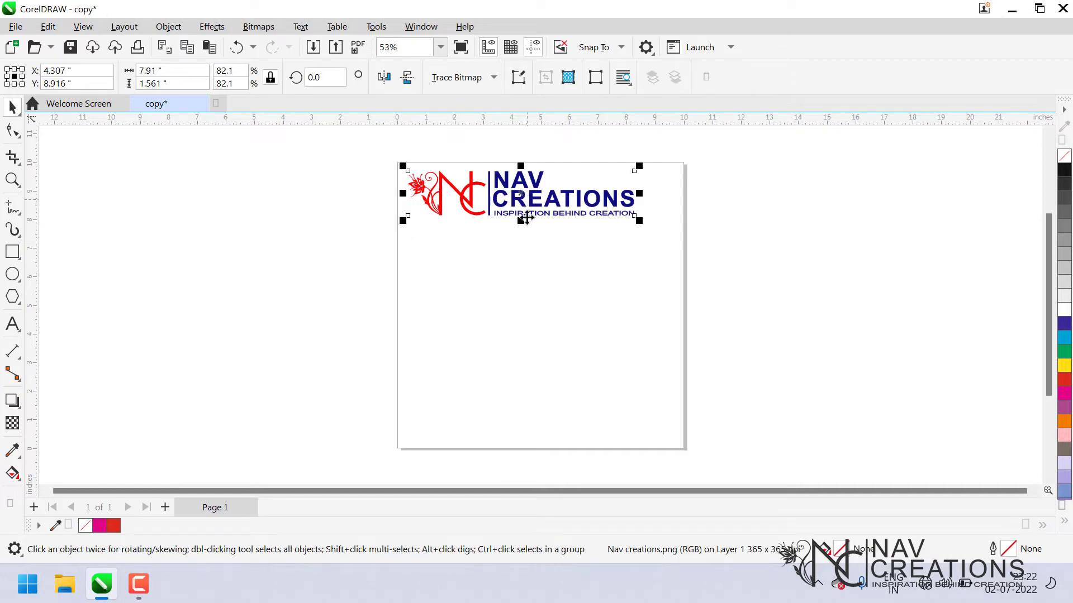
click(528, 257)
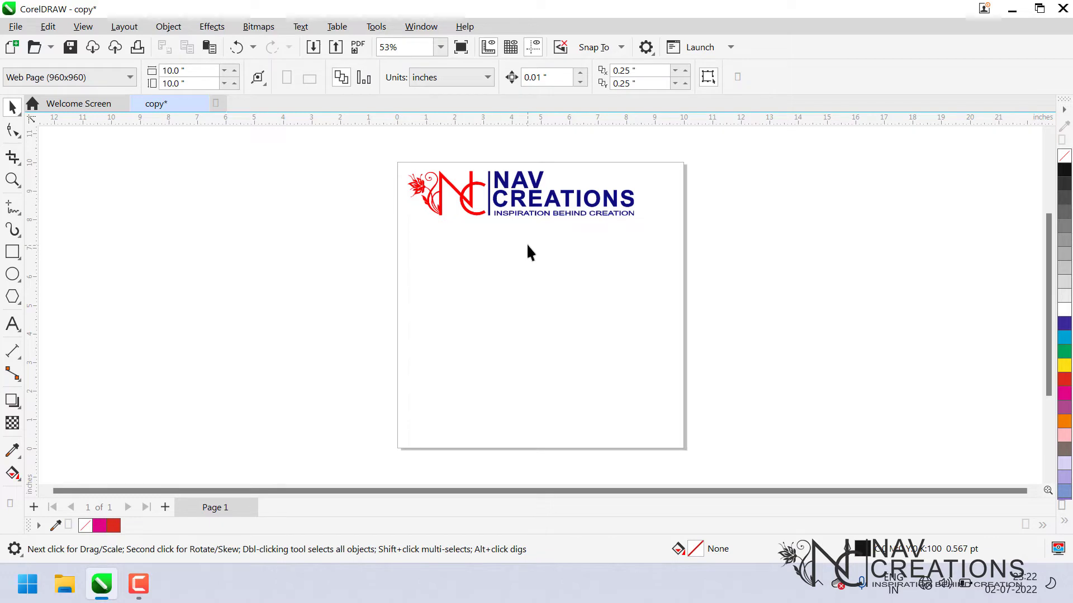
click(539, 213)
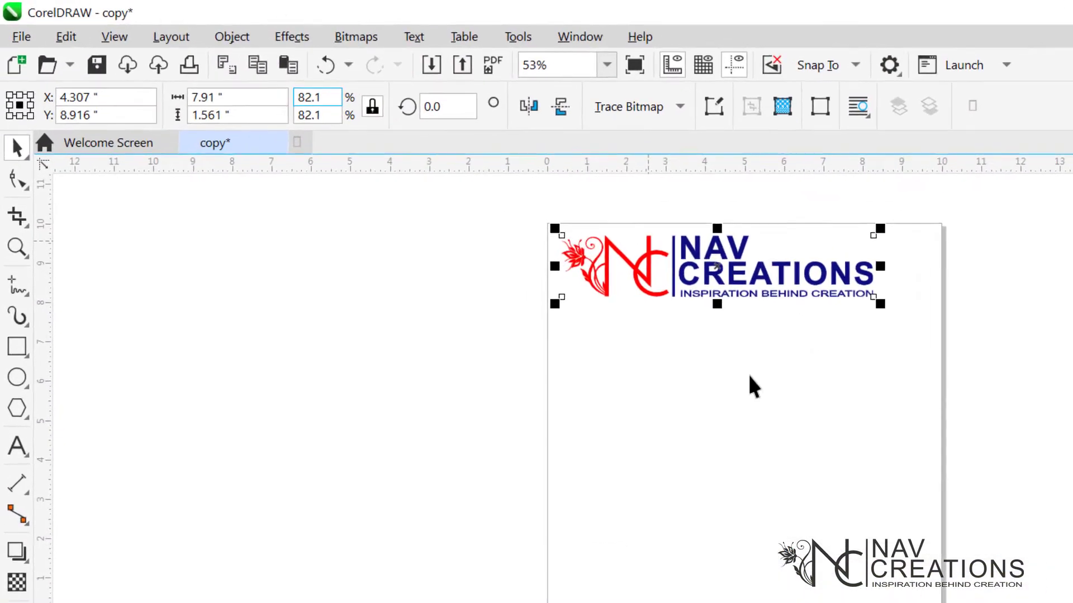
click(530, 281)
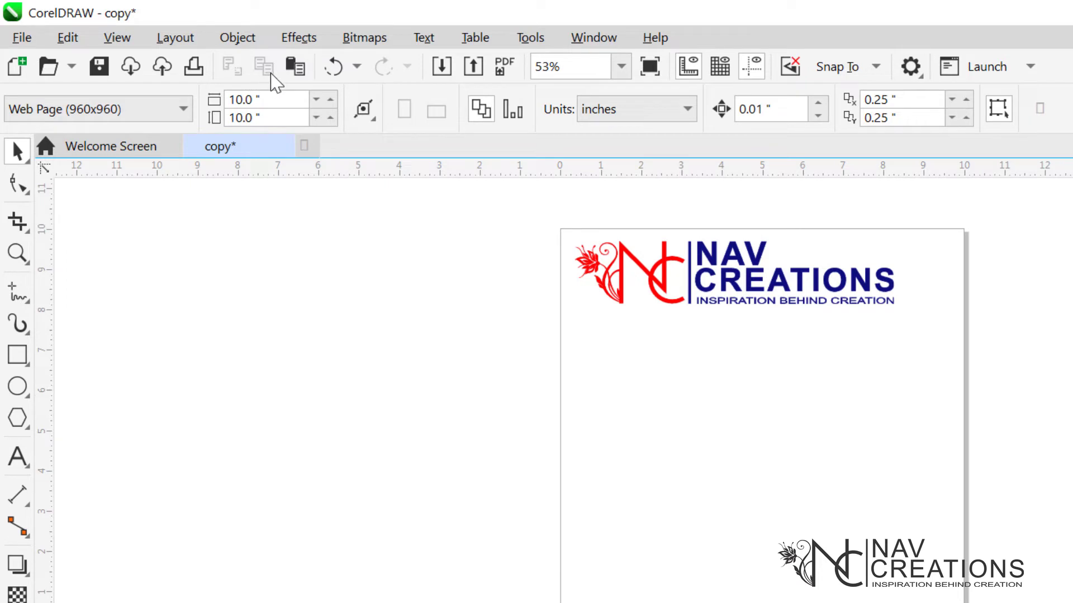
click(686, 307)
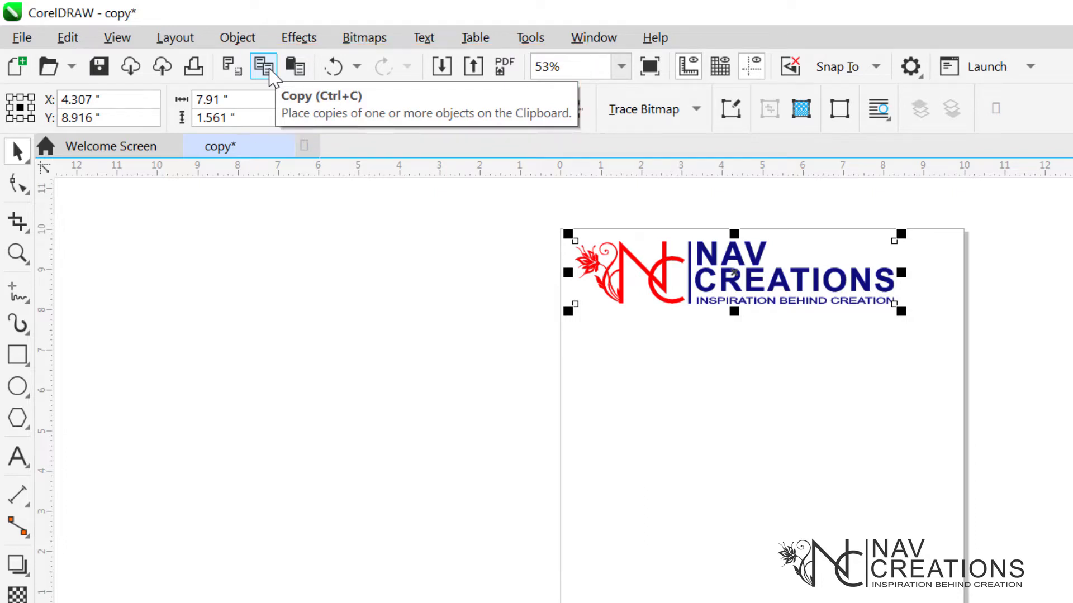
click(753, 374)
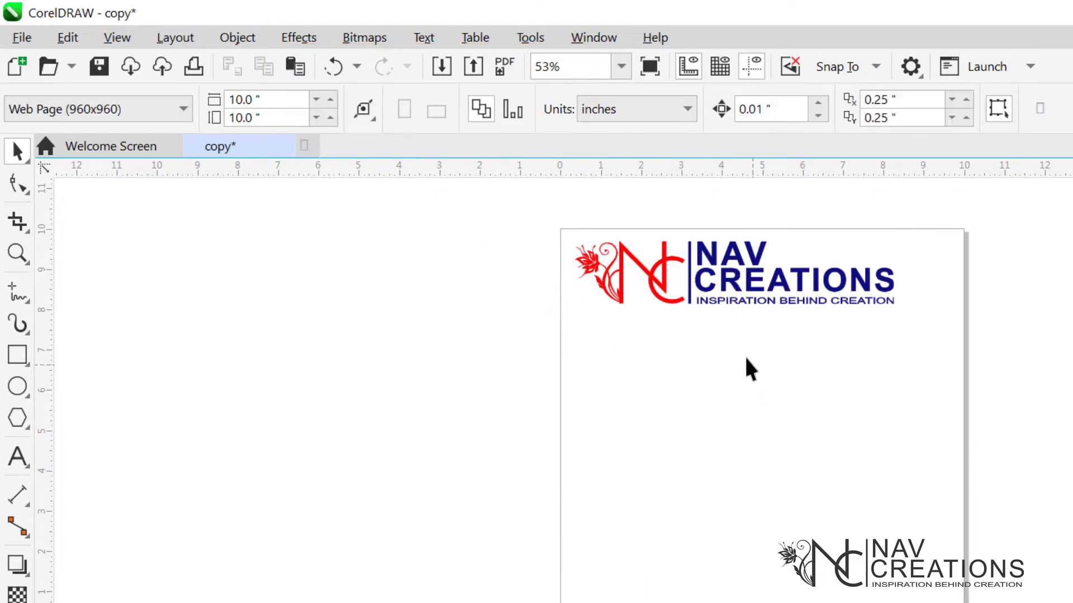
click(747, 287)
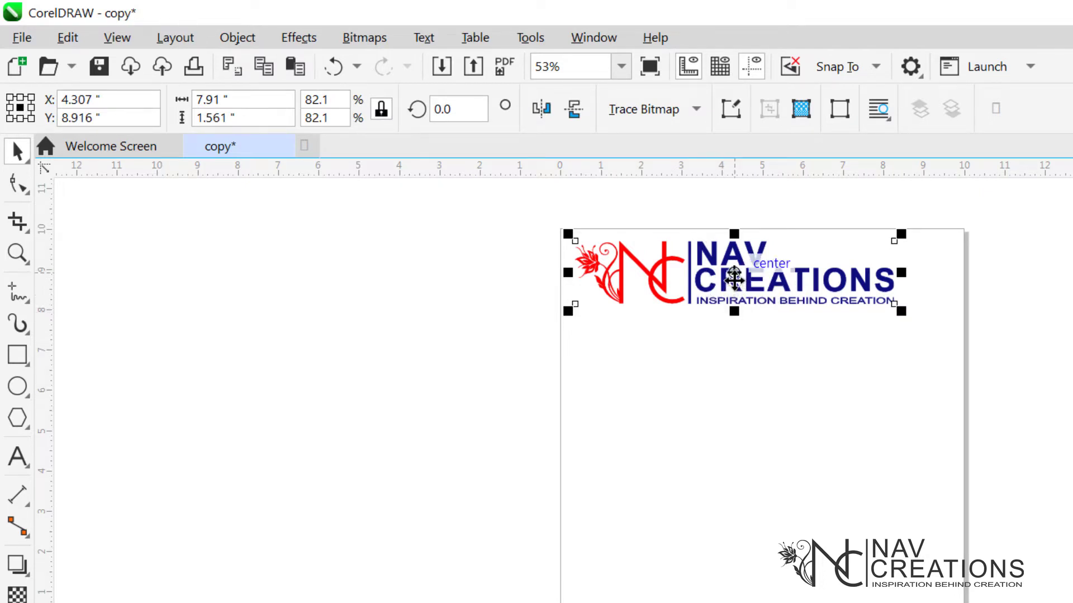
click(476, 275)
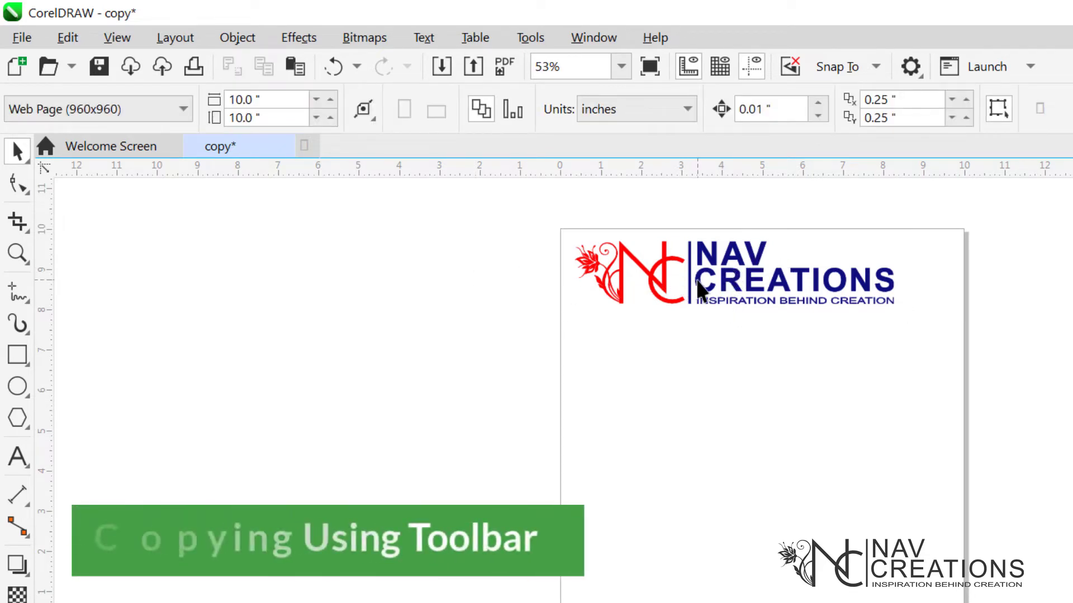
Copy and paste the logo with the toolbar commands, move the copy below the original, and delete it.
click(699, 290)
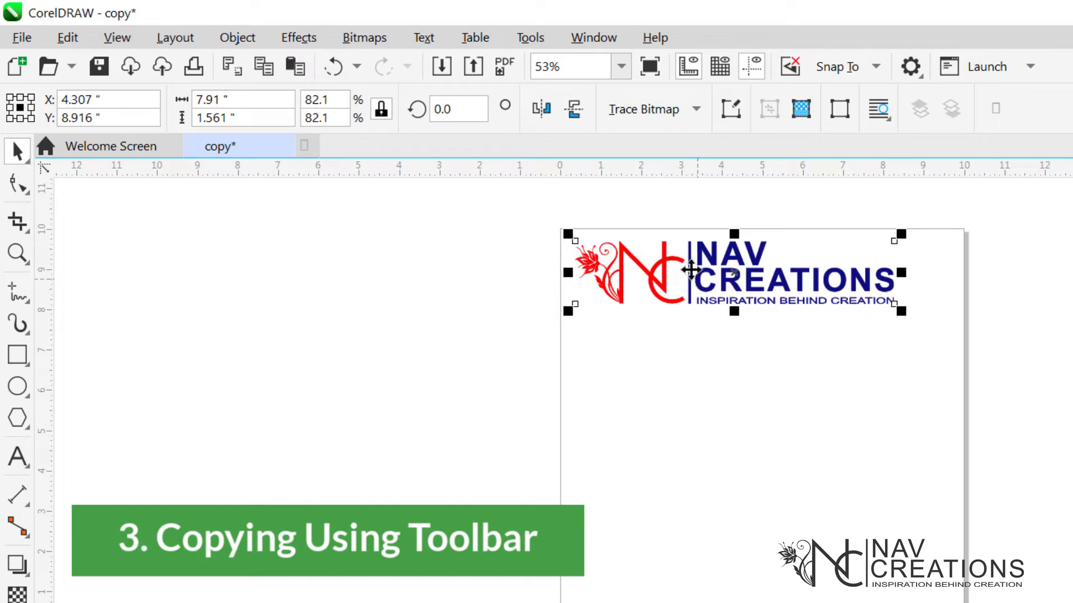
click(258, 70)
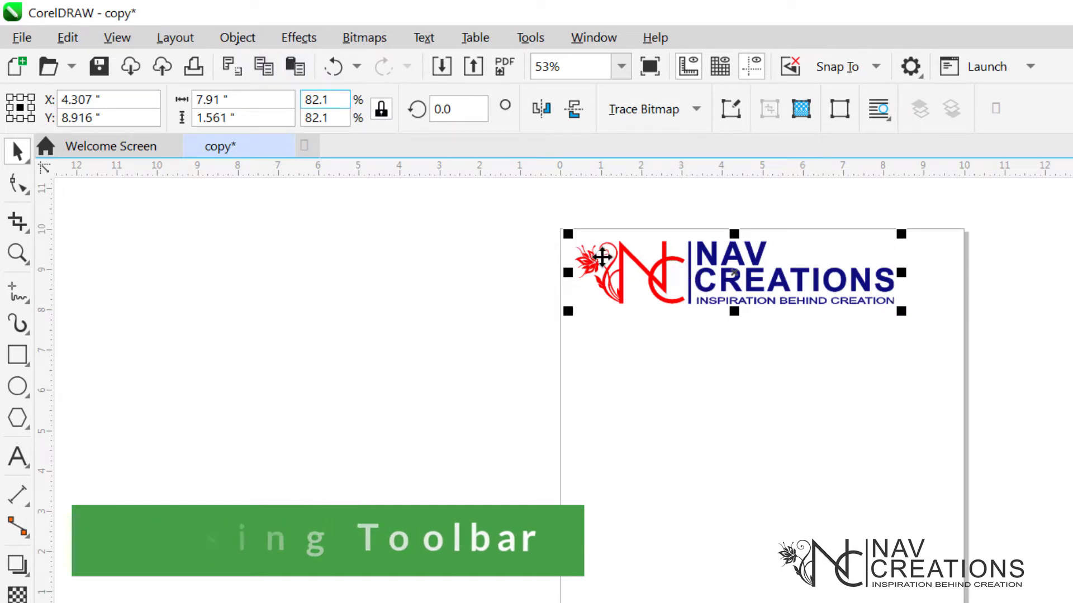
click(299, 67)
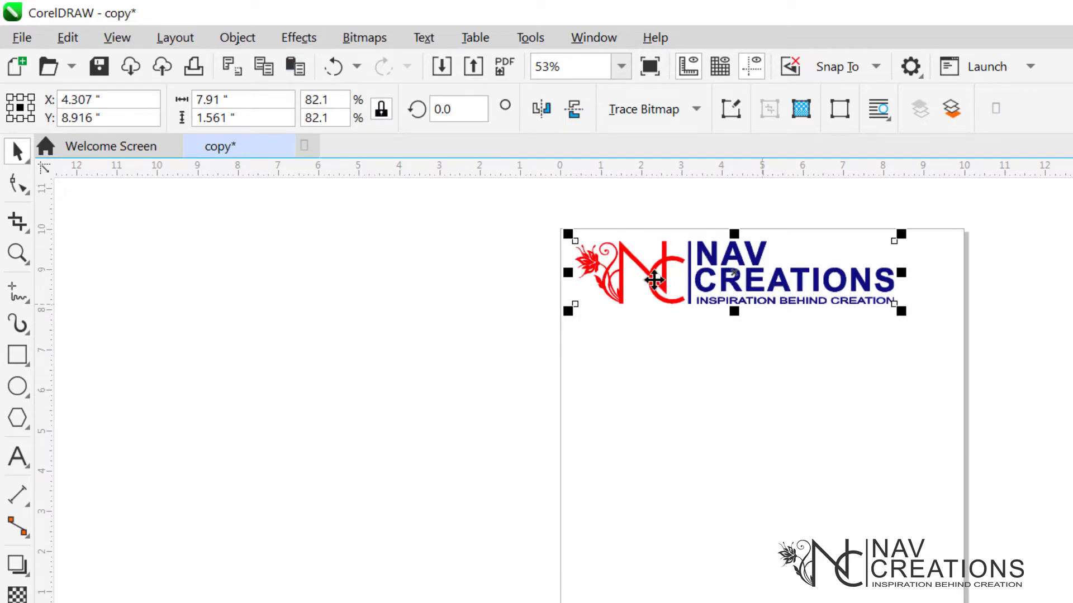
drag(745, 273, 752, 345)
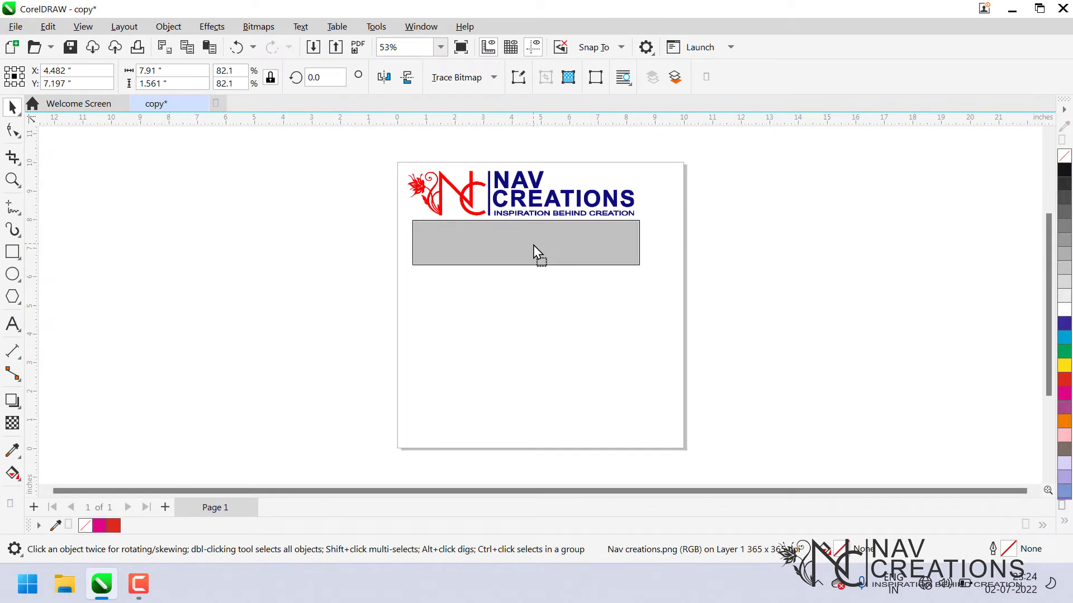
drag(533, 244, 537, 245)
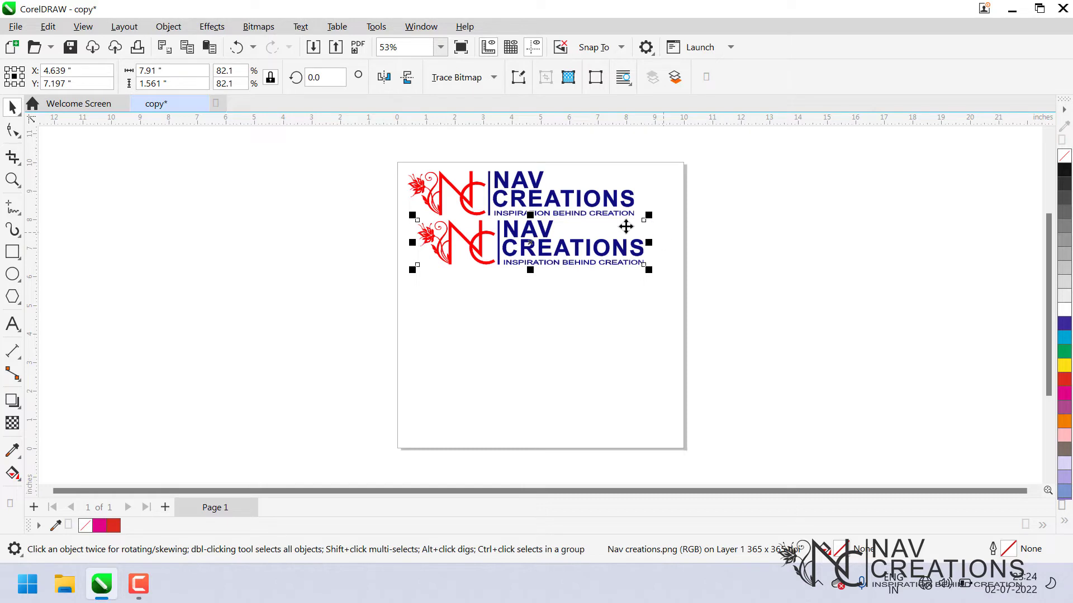
key(Delete)
click(547, 226)
mouse_move(546, 227)
mouse_down()
mouse_move(528, 259)
mouse_move(539, 242)
mouse_up()
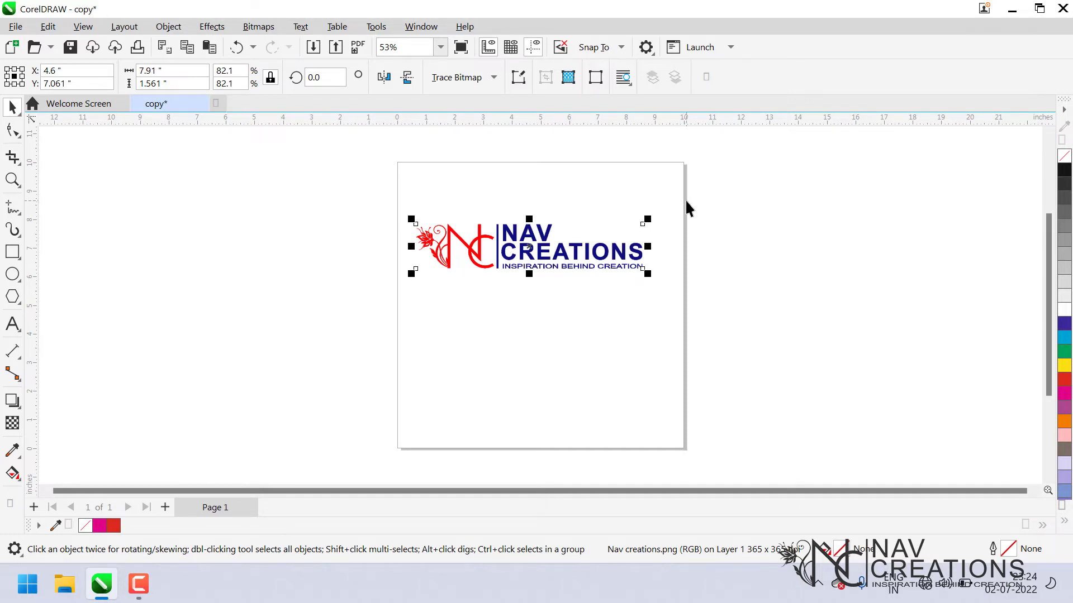
key(ctrl+z)
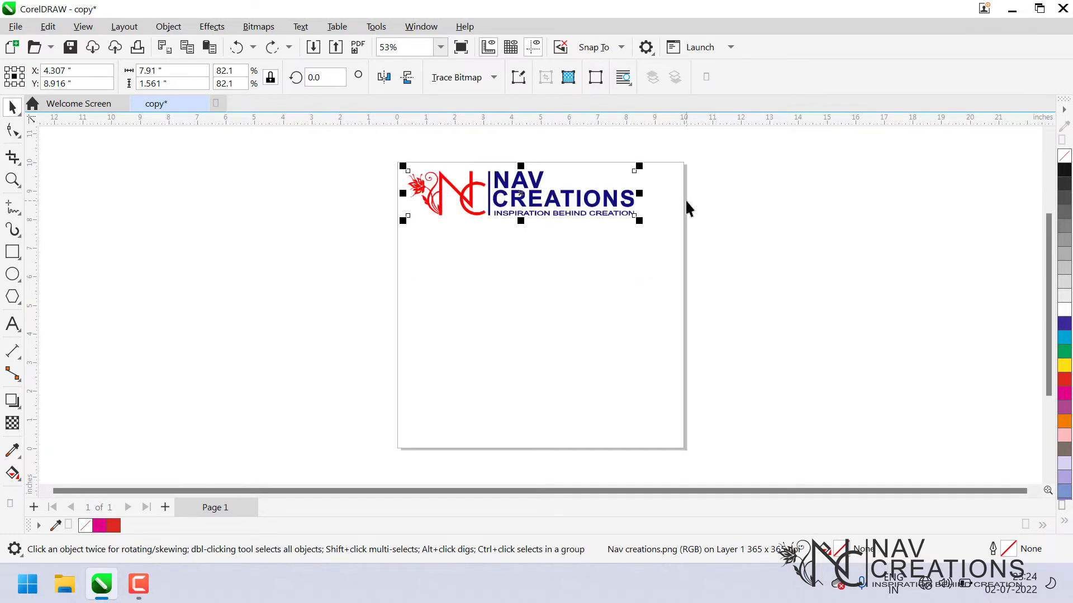
click(695, 239)
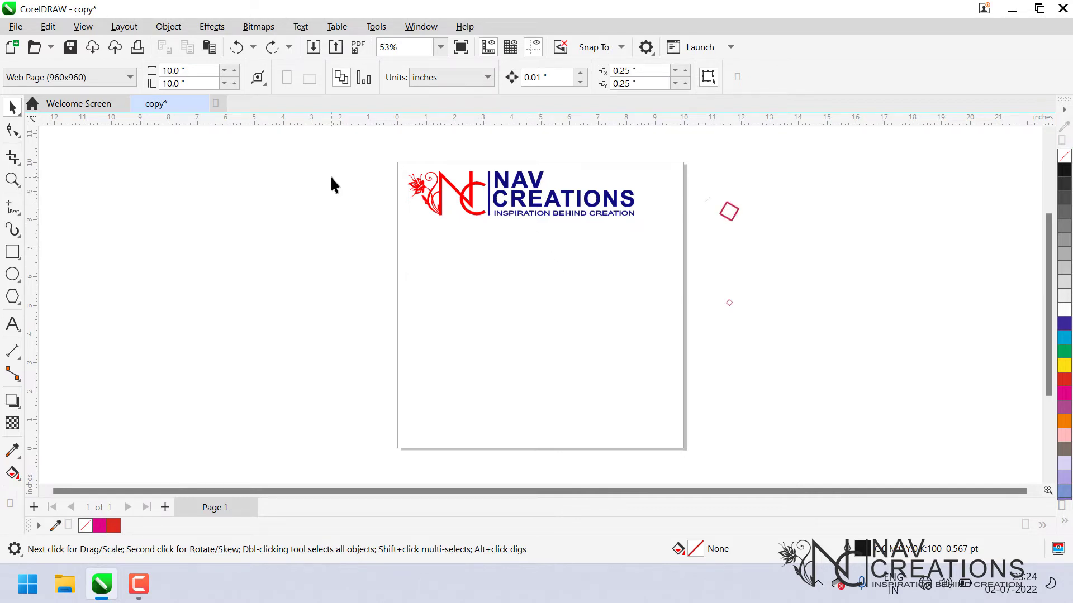
click(510, 182)
right_click(528, 216)
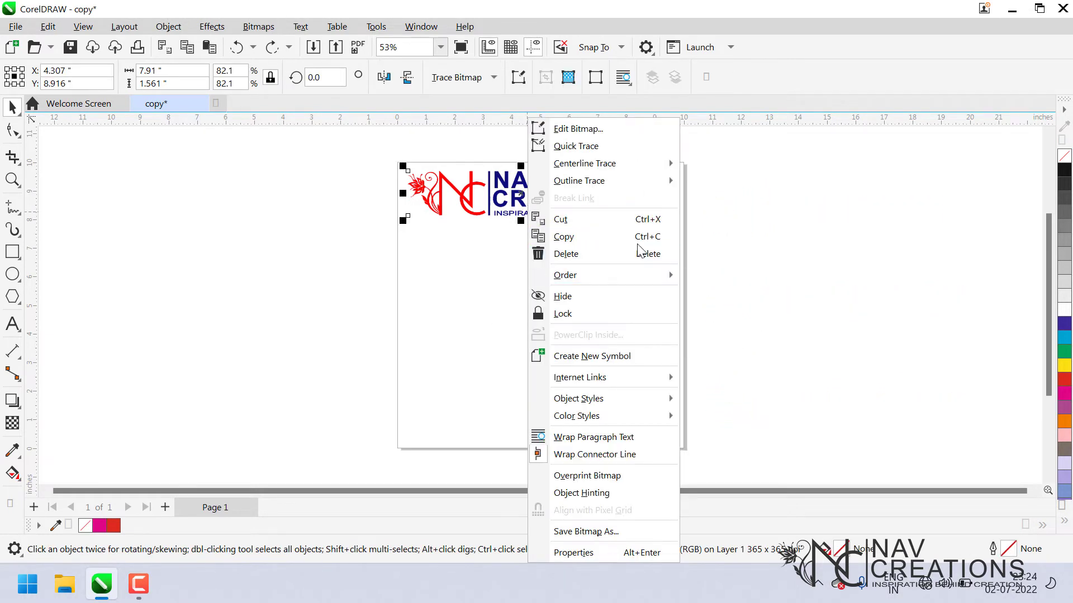
click(403, 271)
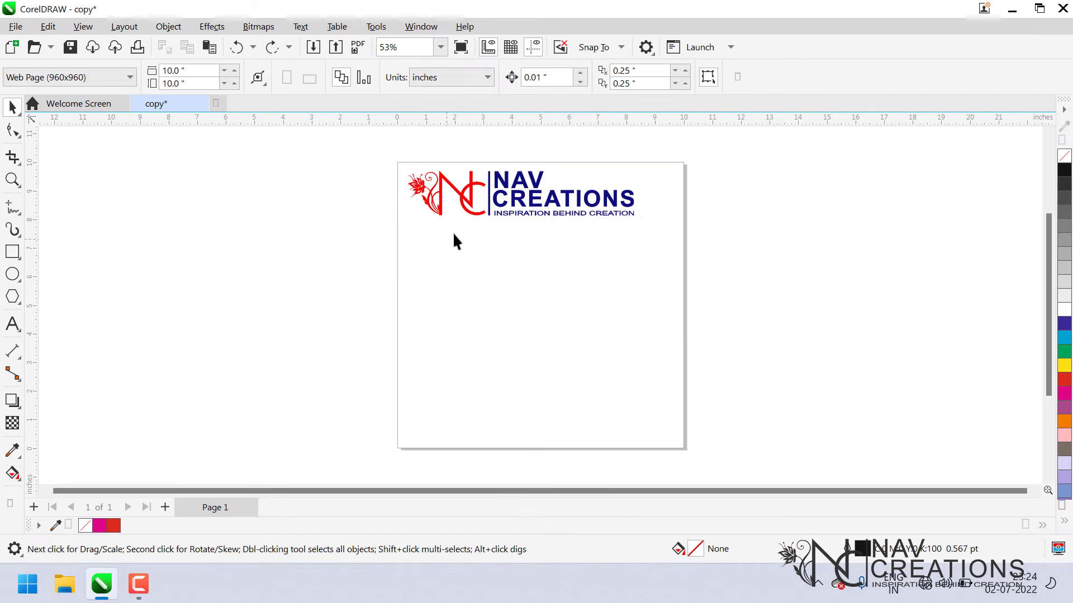
click(497, 212)
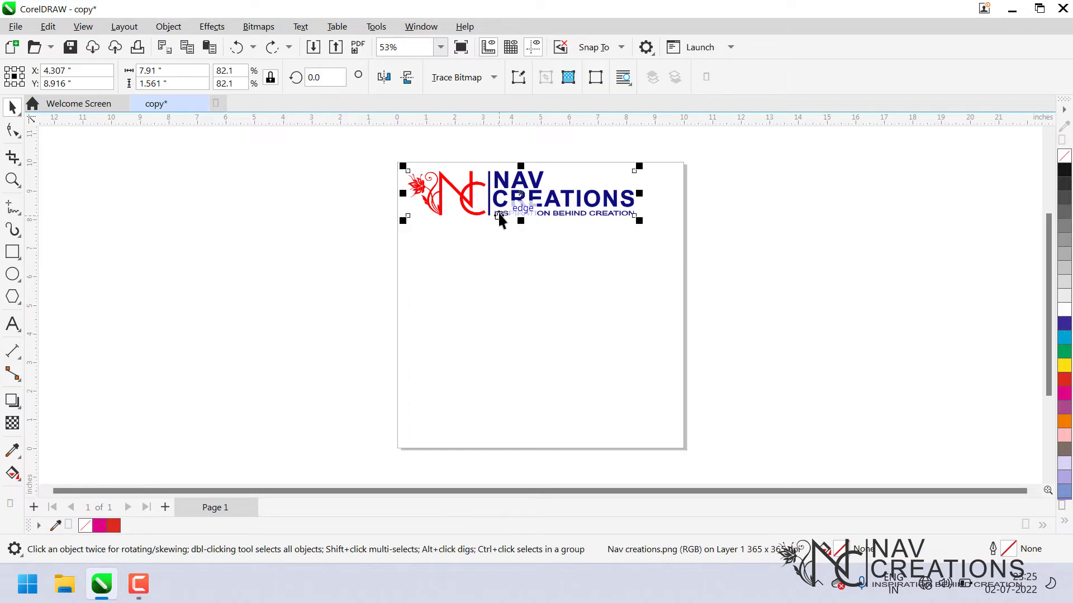
click(492, 263)
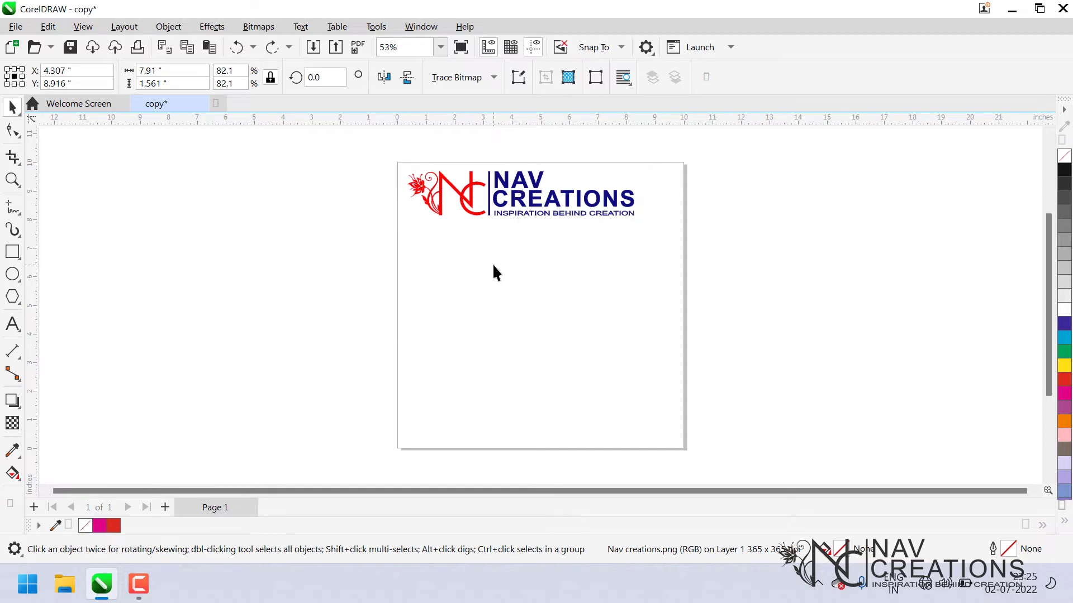
click(519, 204)
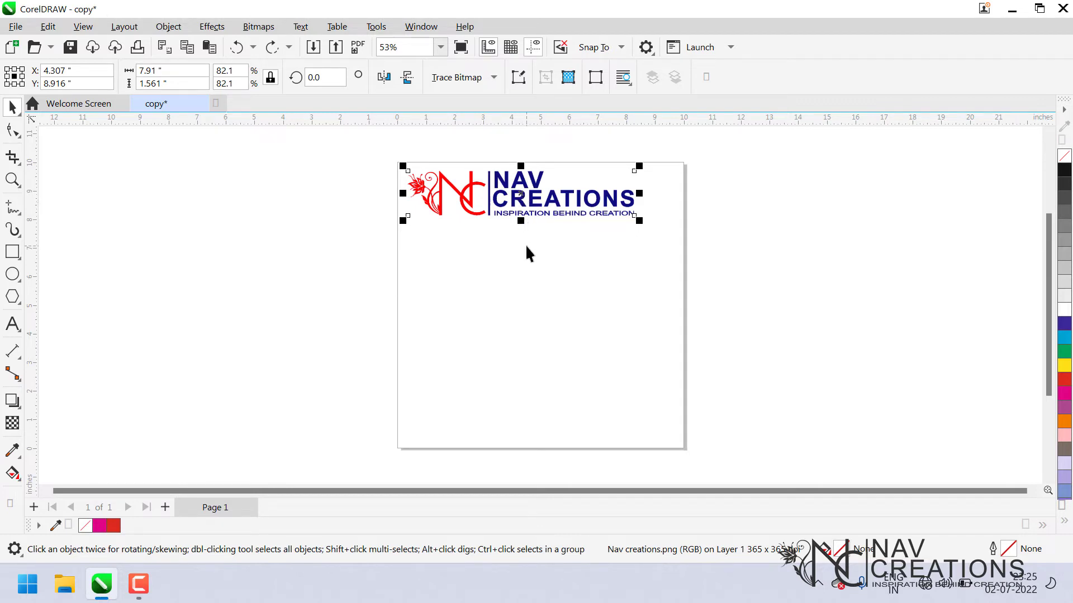
click(525, 244)
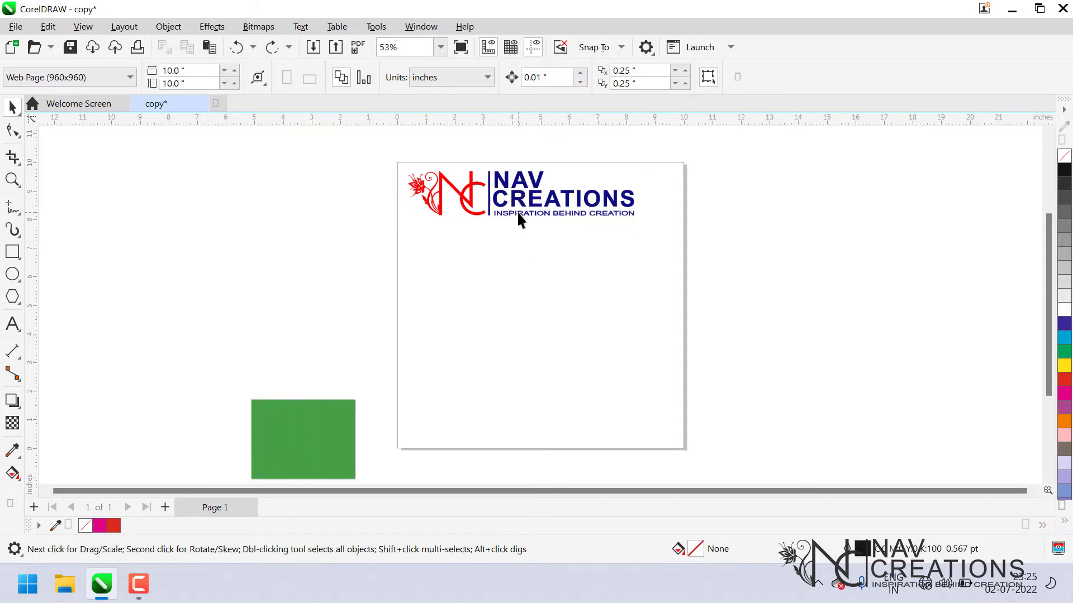
Paste a copy of the logo and move it just below the original.
click(523, 212)
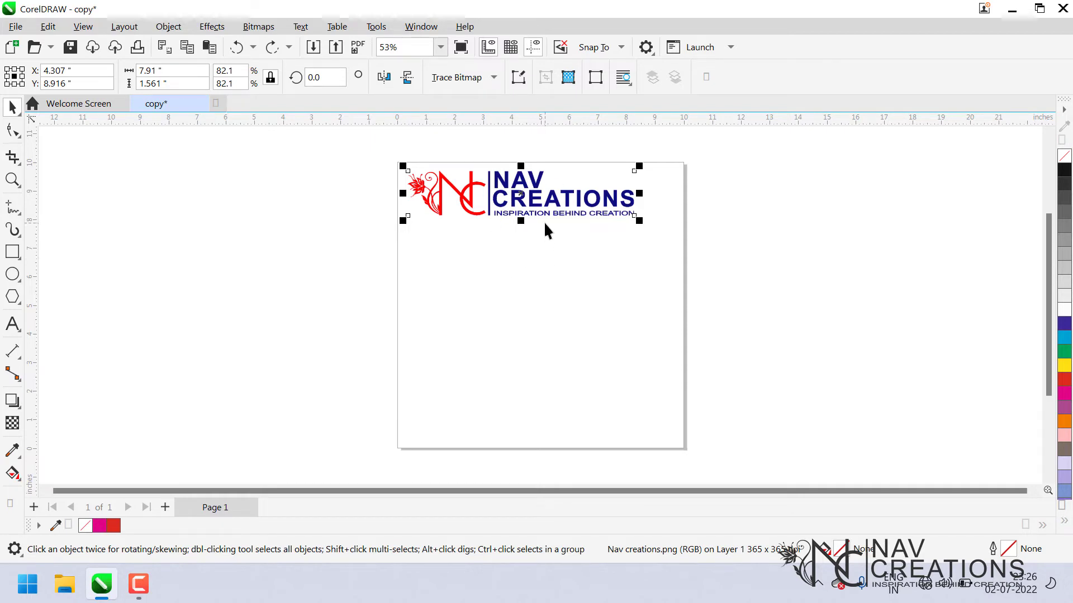
key(ctrl+v)
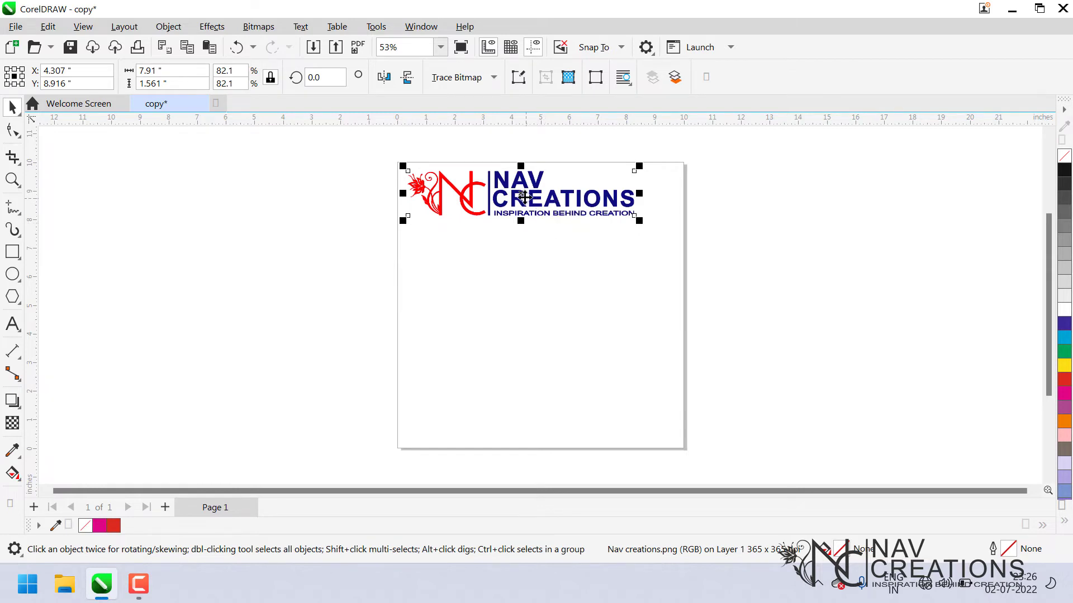
drag(522, 206, 526, 258)
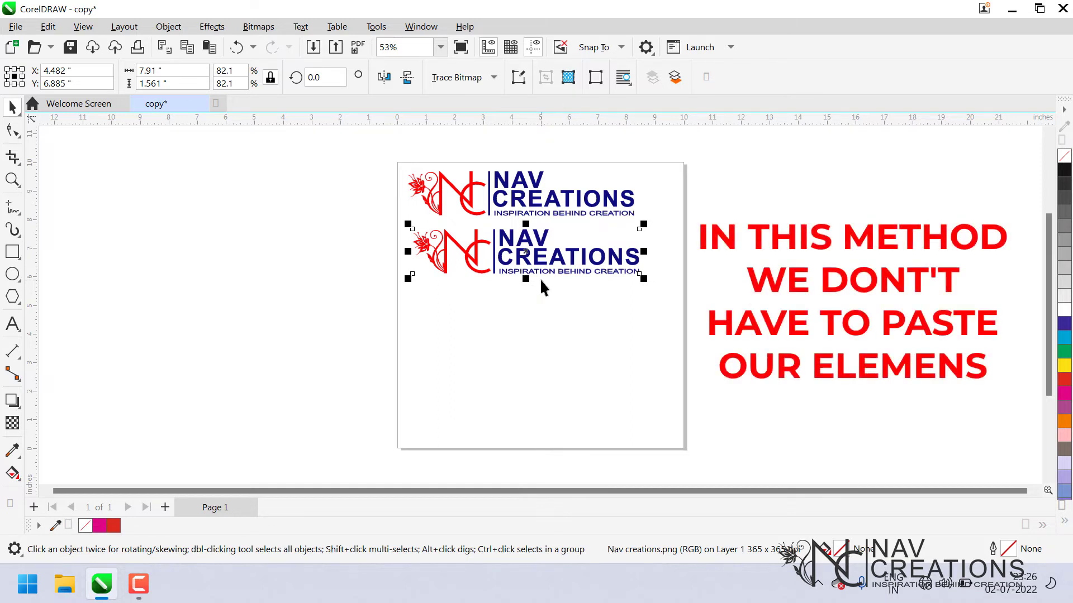
mouse_move(546, 269)
mouse_down()
mouse_move(601, 268)
mouse_move(537, 259)
mouse_up()
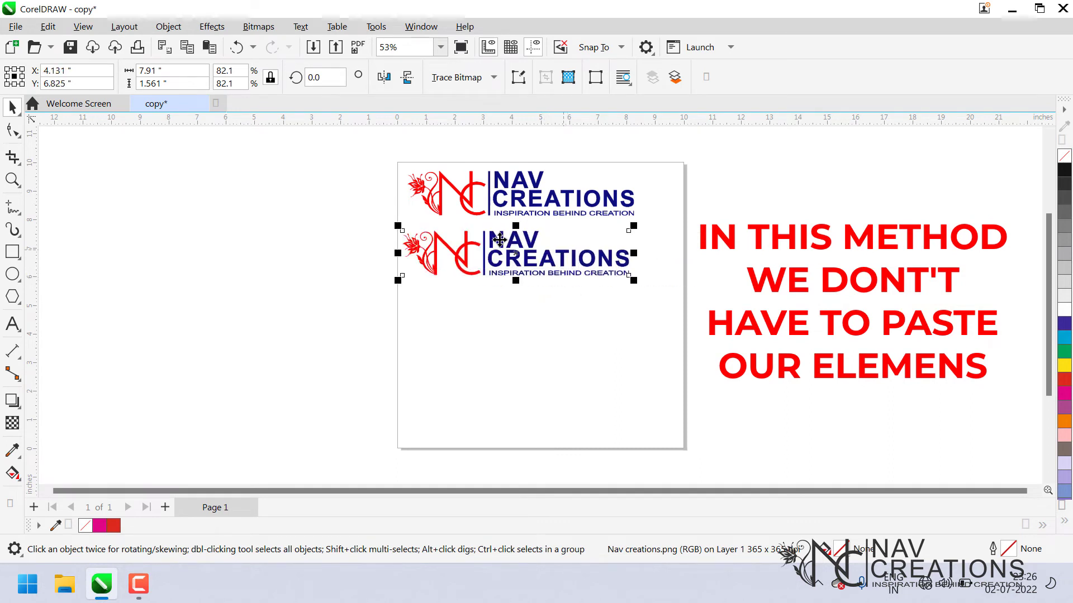
right_click(501, 257)
click(565, 237)
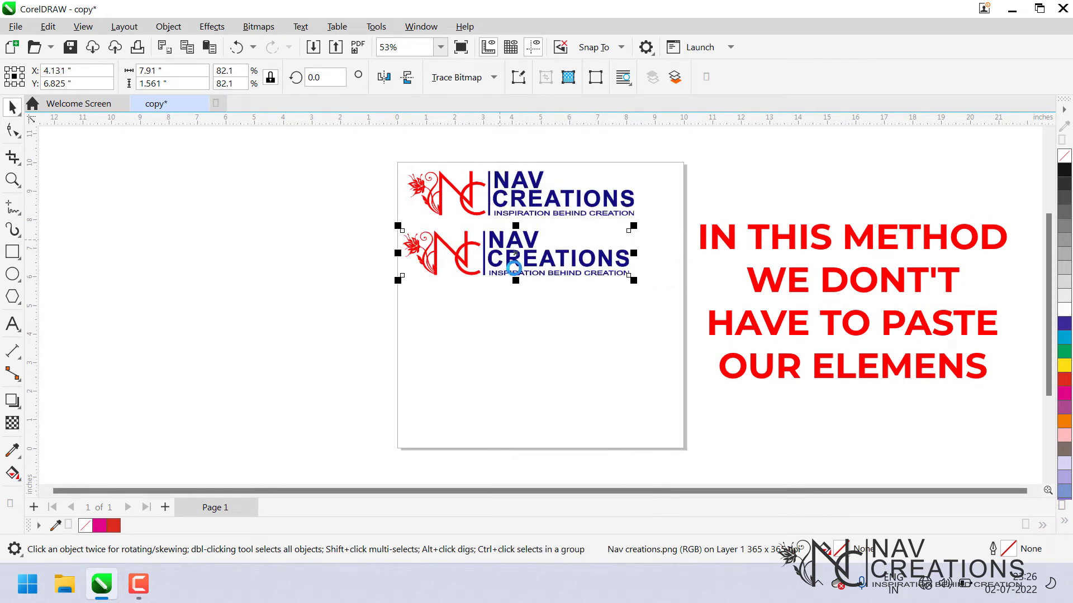
right_click(515, 267)
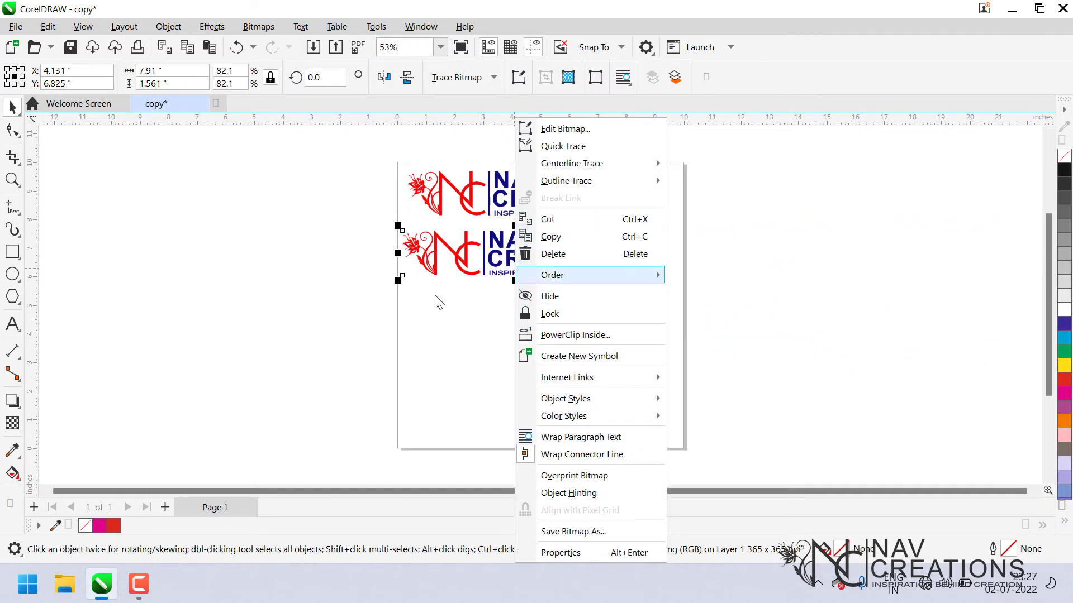
click(447, 316)
Paste another logo copy onto the page, move it further down, and delete it.
right_click(521, 357)
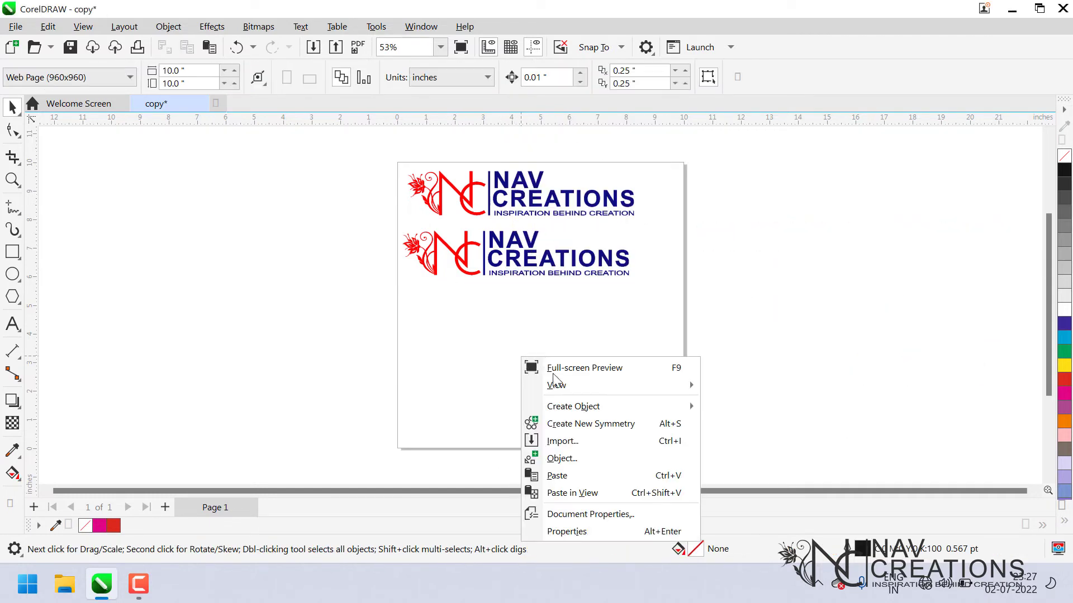
click(547, 475)
drag(524, 262, 534, 343)
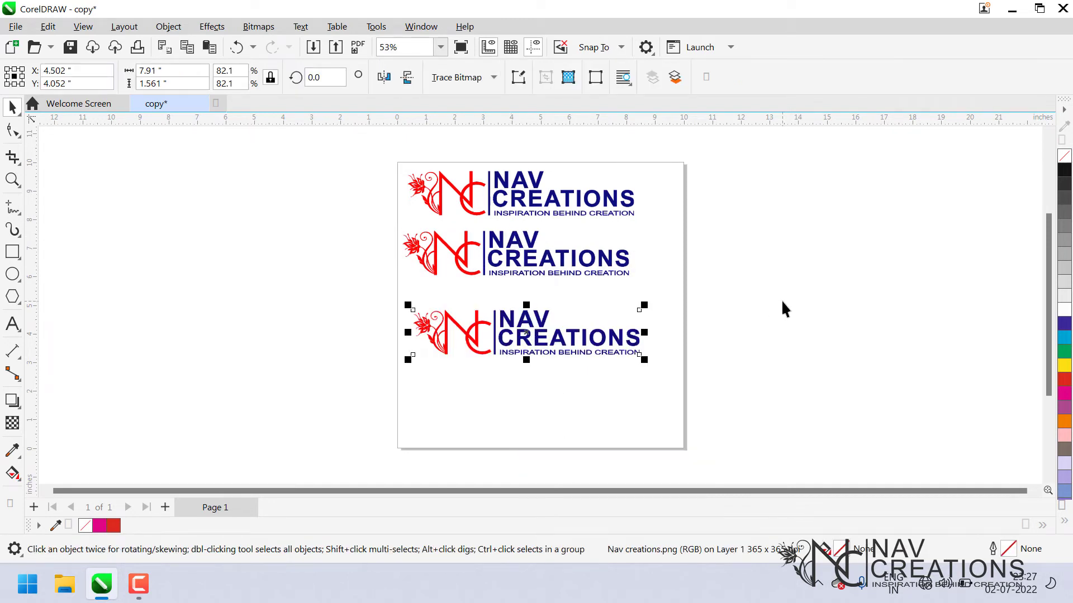
key(Delete)
Move the remaining logo copy to the bottom of the page and delete it.
click(512, 257)
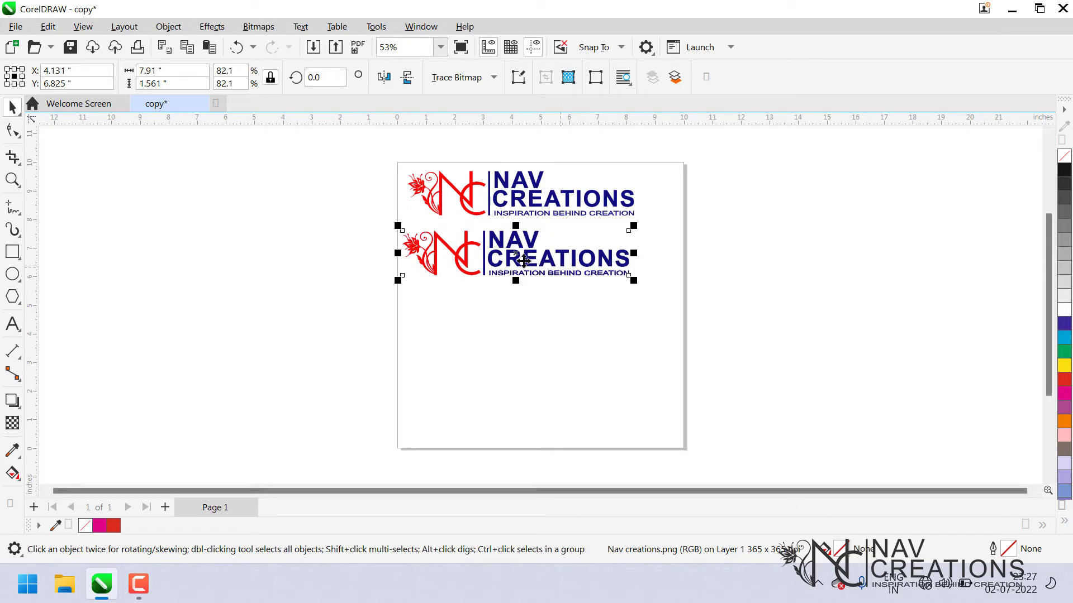
drag(513, 257, 572, 424)
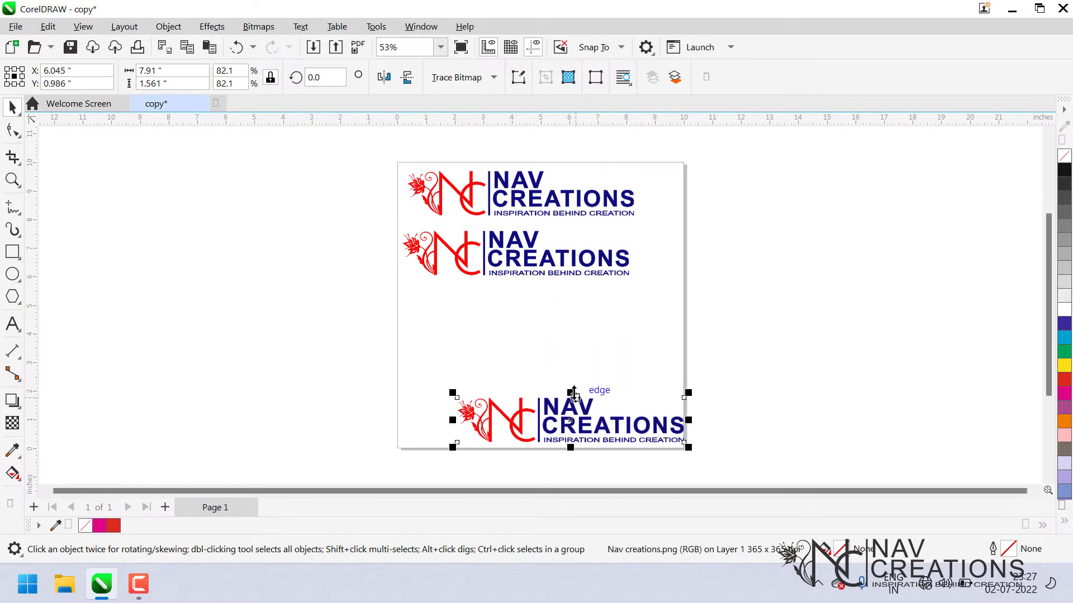
key(Delete)
click(551, 257)
key(Delete)
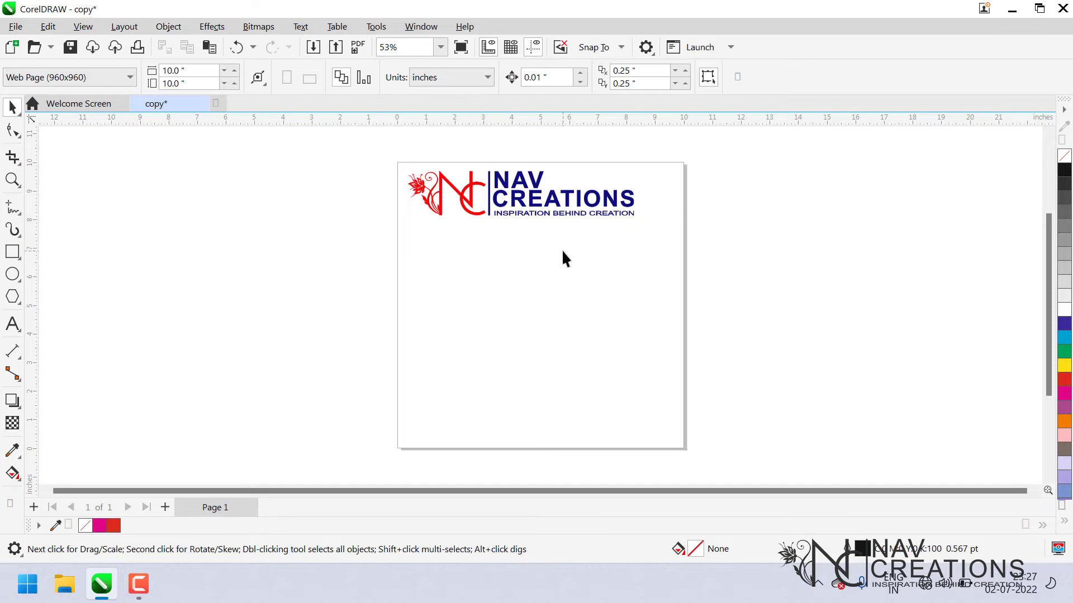
Drag out copies of the logo below and to the right of the original.
click(538, 215)
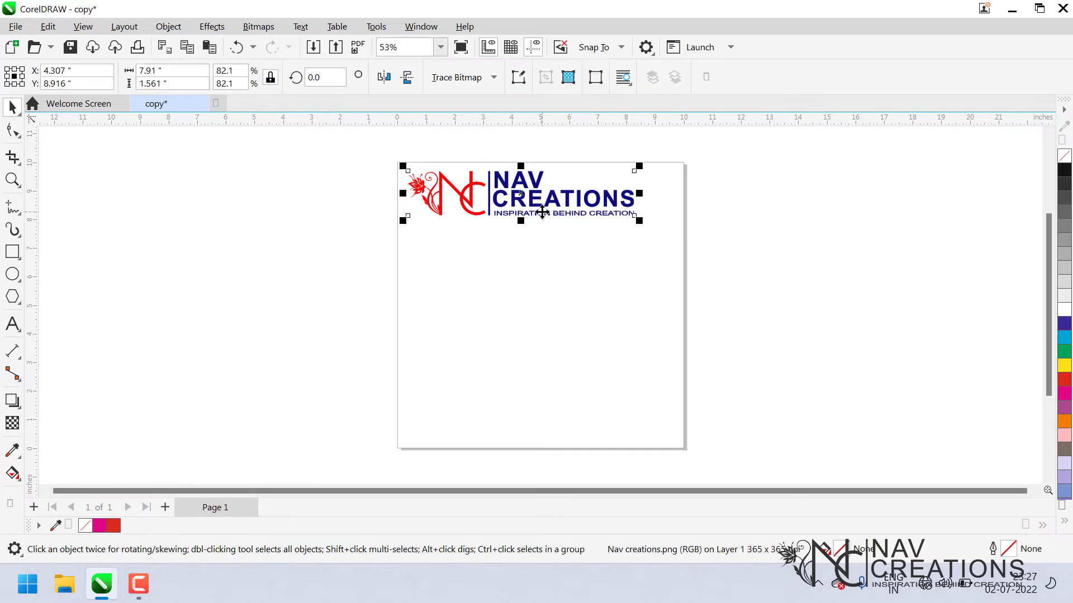
drag(541, 212, 503, 324)
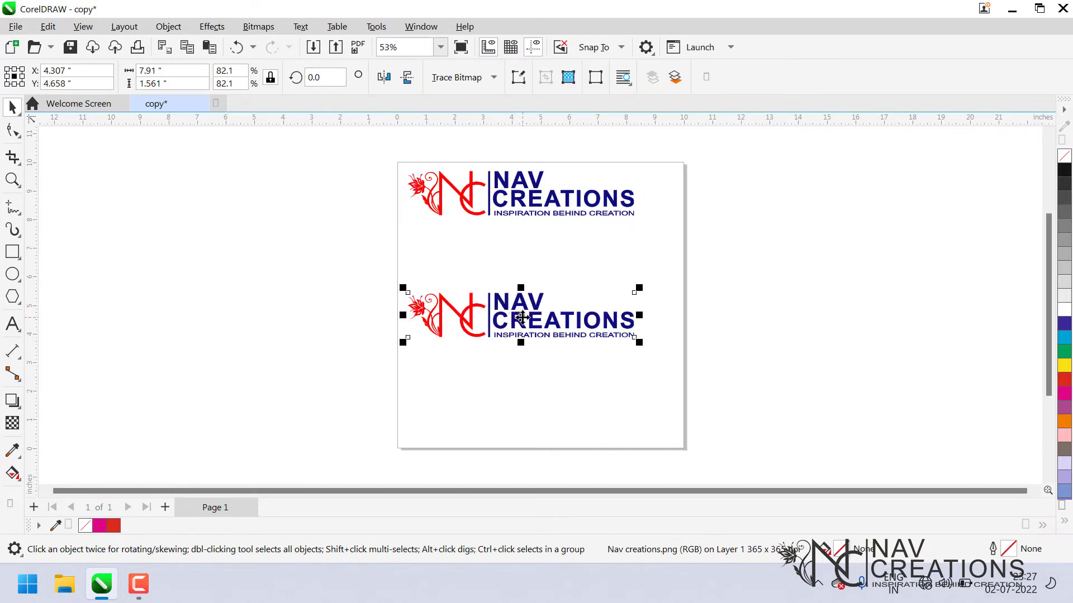
drag(520, 316, 515, 255)
click(722, 260)
click(548, 263)
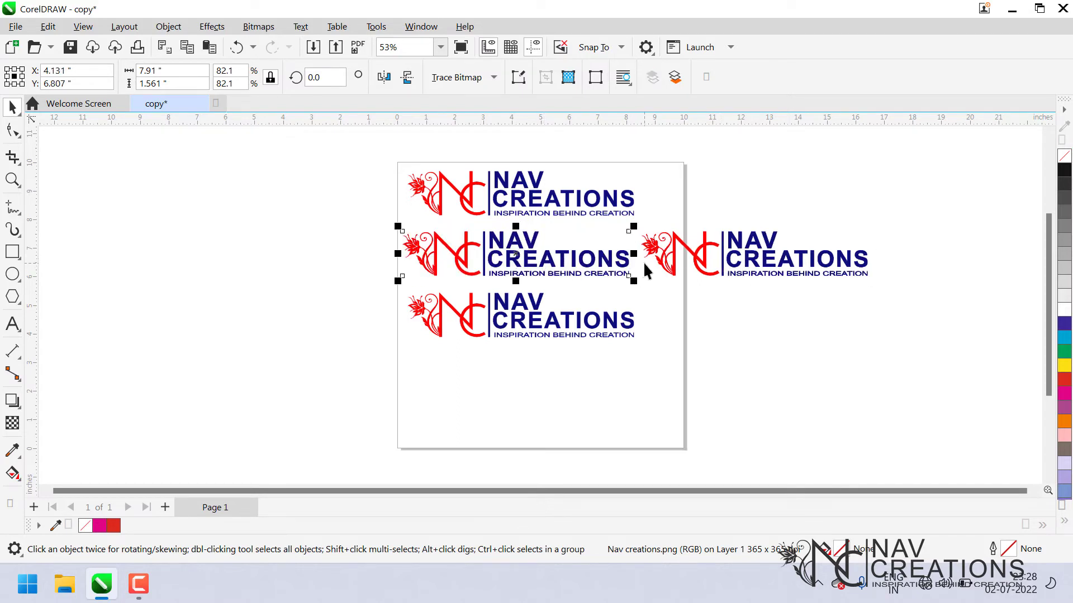
Delete the three logo copies, leaving only the original.
click(644, 261)
click(621, 263)
key(Delete)
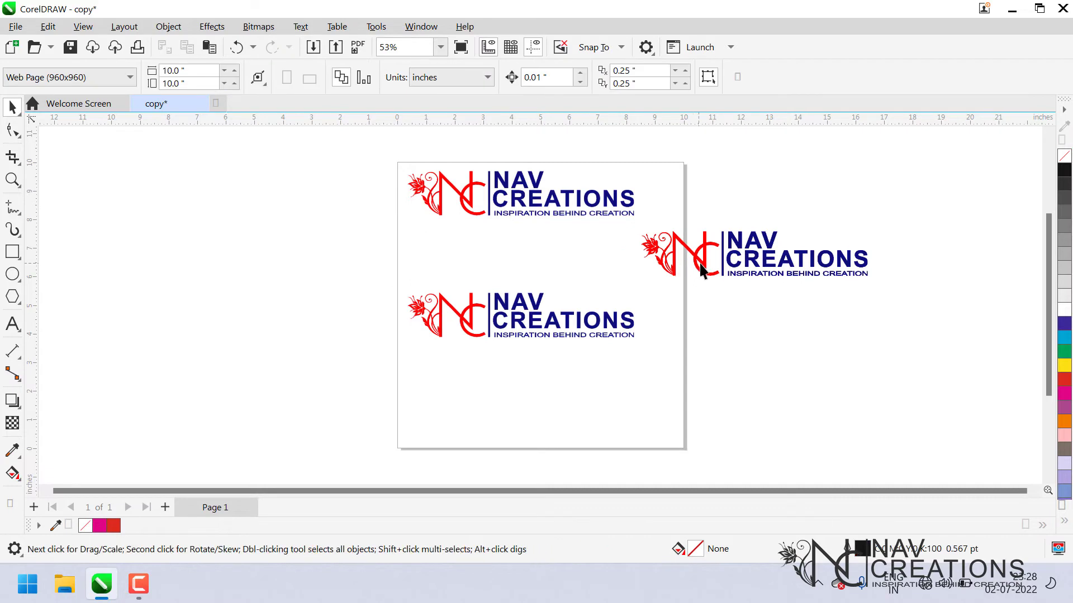
click(700, 263)
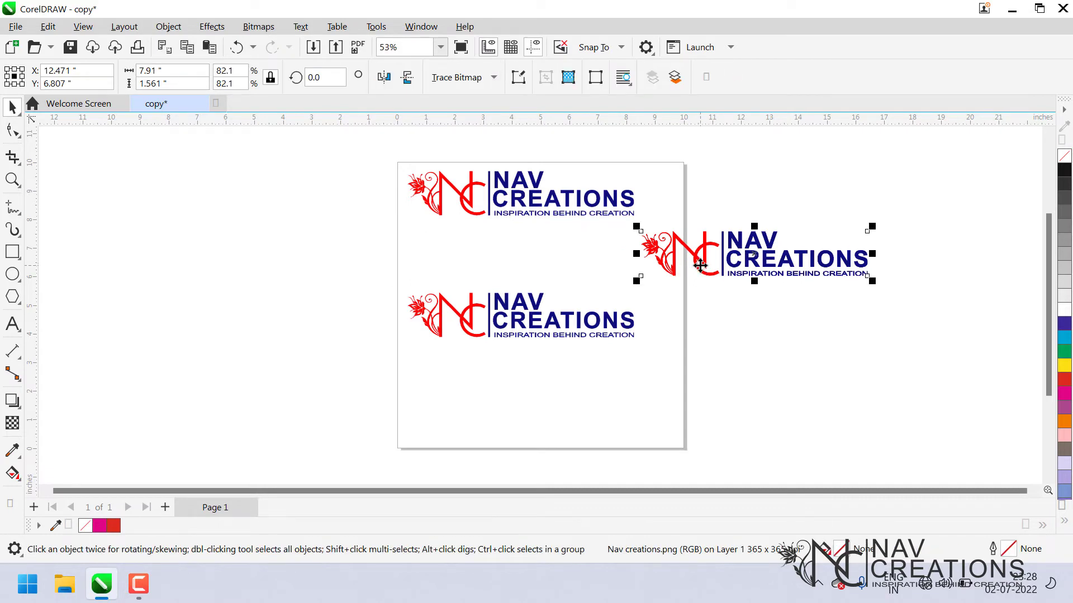
key(Escape)
click(699, 264)
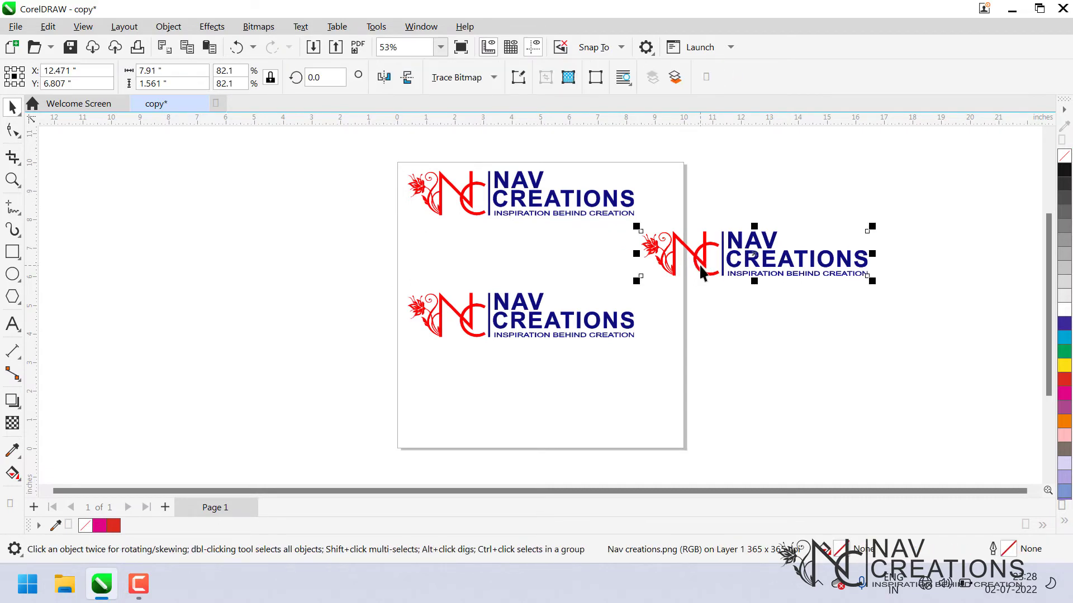
key(Delete)
click(581, 323)
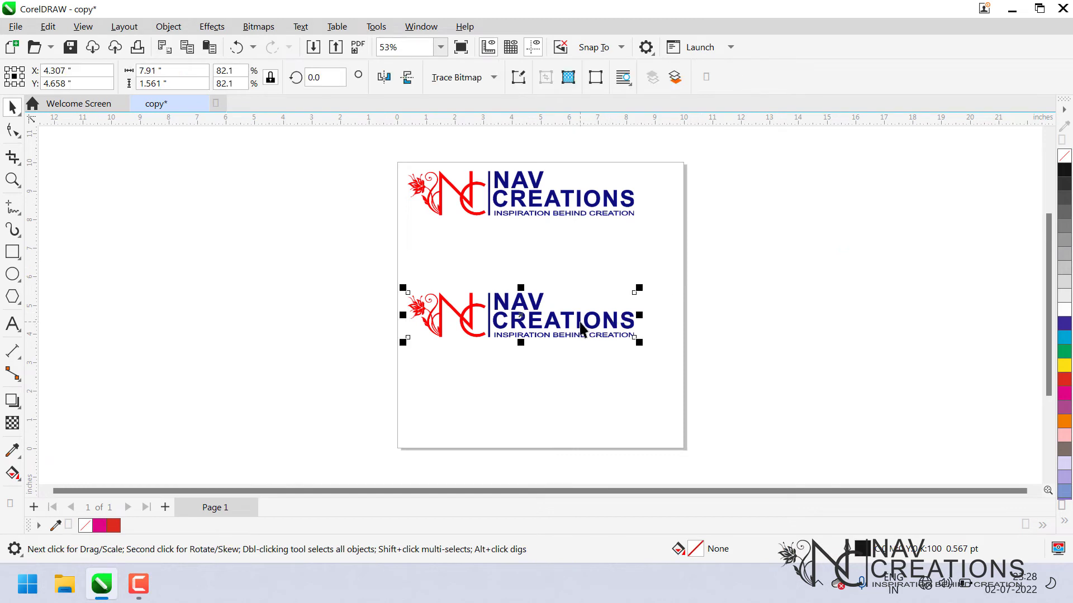
key(Delete)
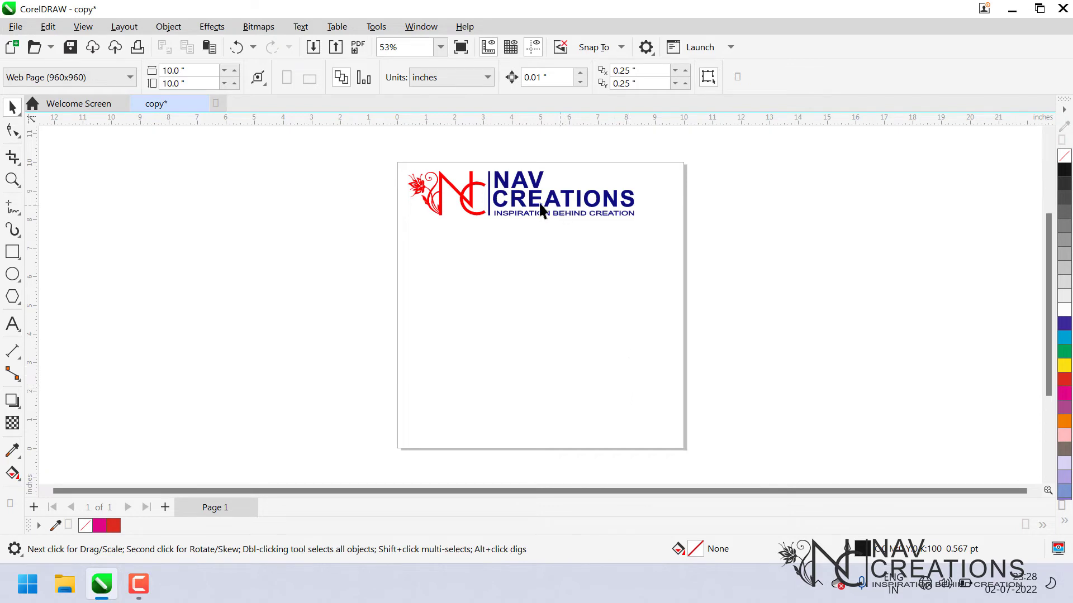
Drag two copies of the logo below the original and delete both.
click(521, 195)
drag(521, 194, 522, 258)
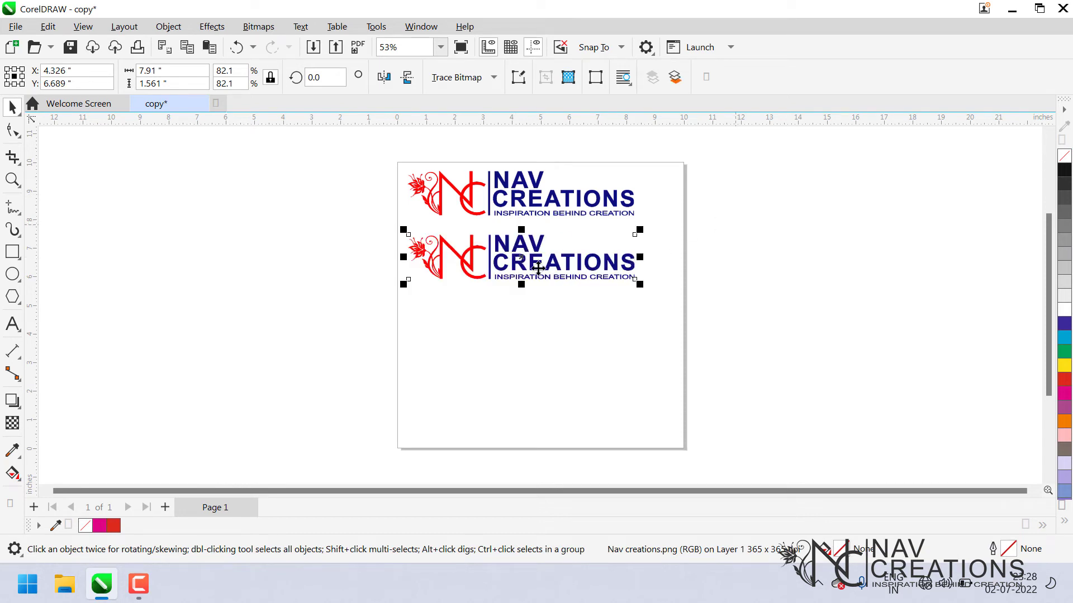
mouse_move(522, 260)
mouse_down()
mouse_move(524, 325)
mouse_move(522, 247)
mouse_move(521, 257)
mouse_up()
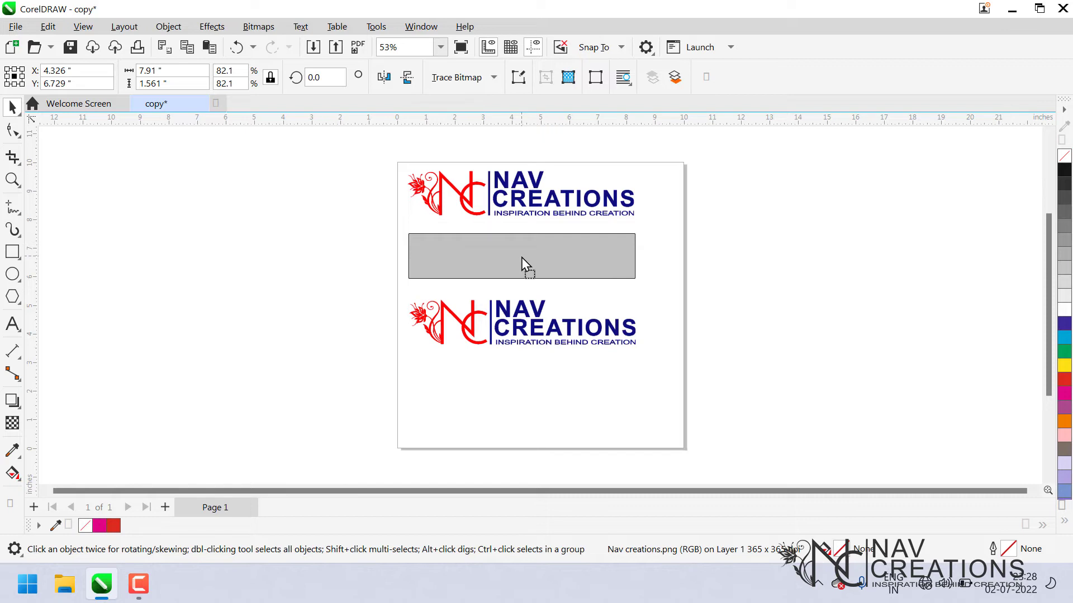
drag(522, 257, 521, 257)
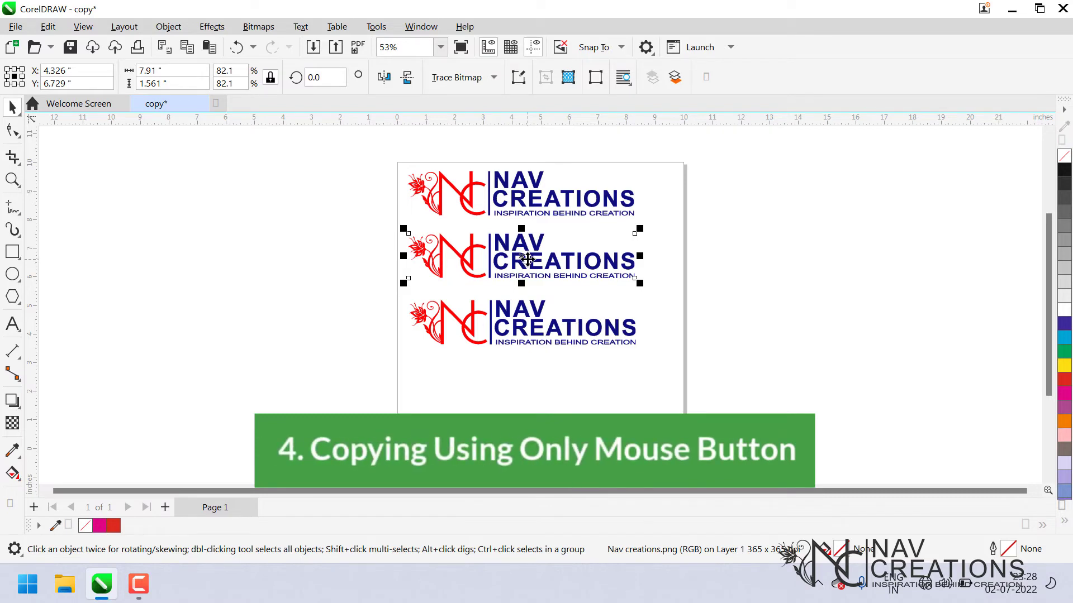
key(Delete)
click(524, 317)
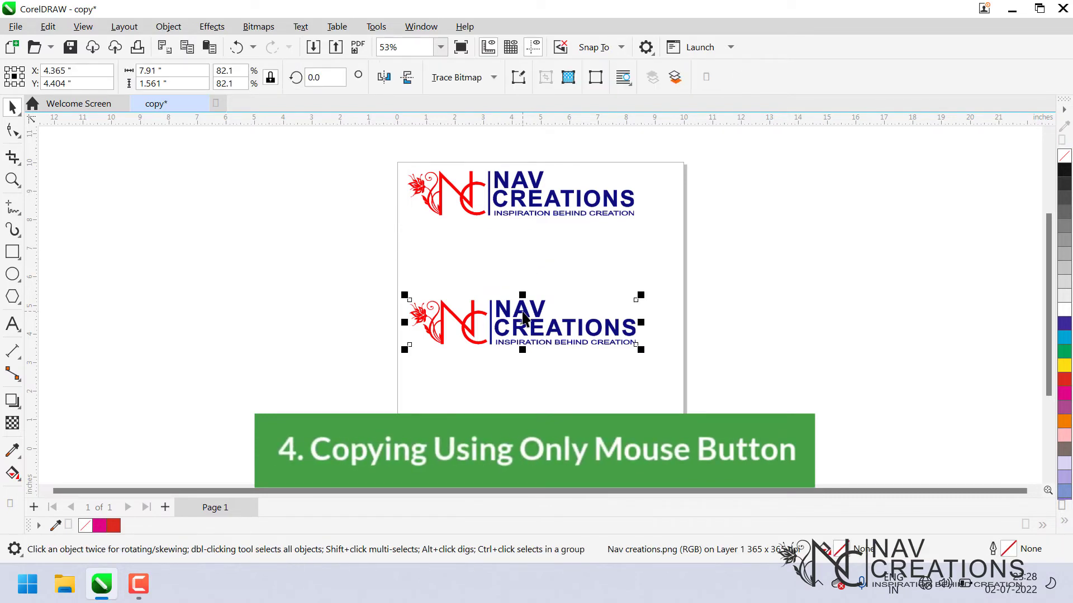
key(Delete)
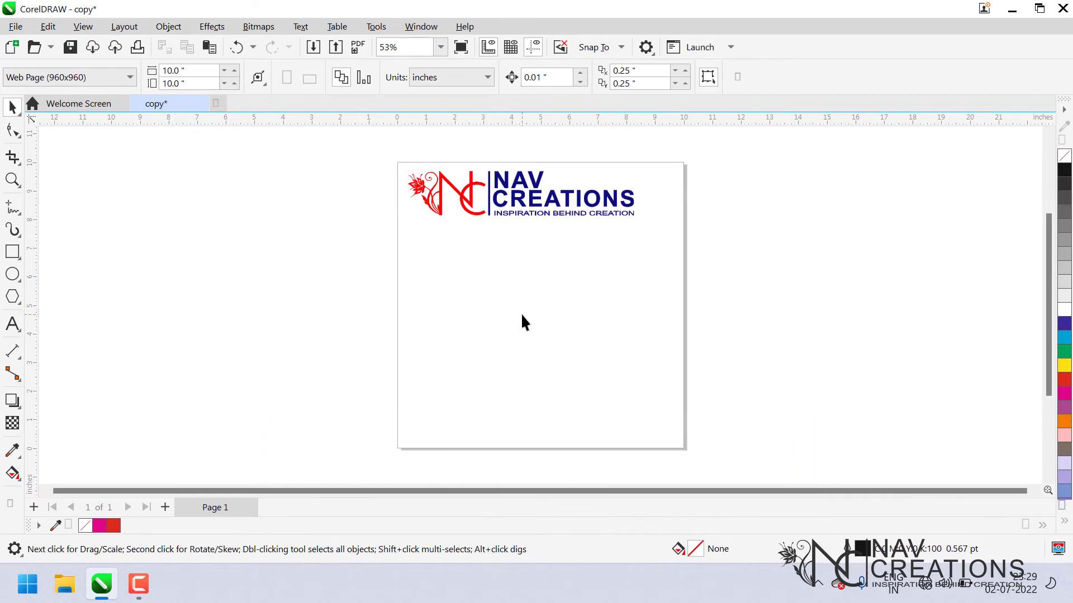
click(520, 202)
mouse_move(523, 191)
mouse_down()
mouse_move(521, 234)
mouse_move(523, 186)
mouse_move(528, 213)
mouse_move(525, 204)
mouse_up()
click(543, 230)
click(539, 202)
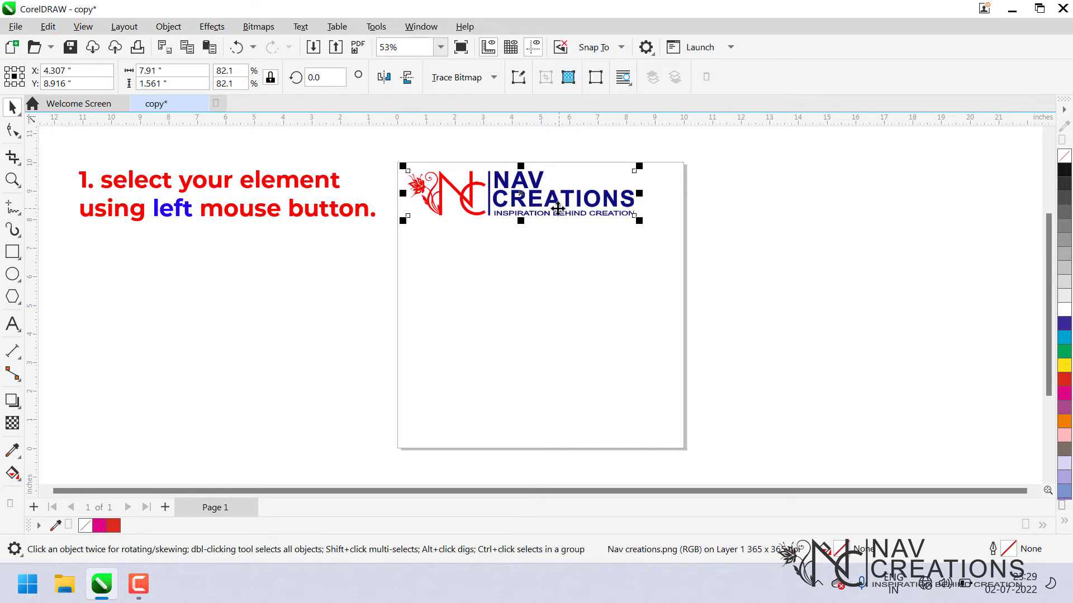
click(576, 309)
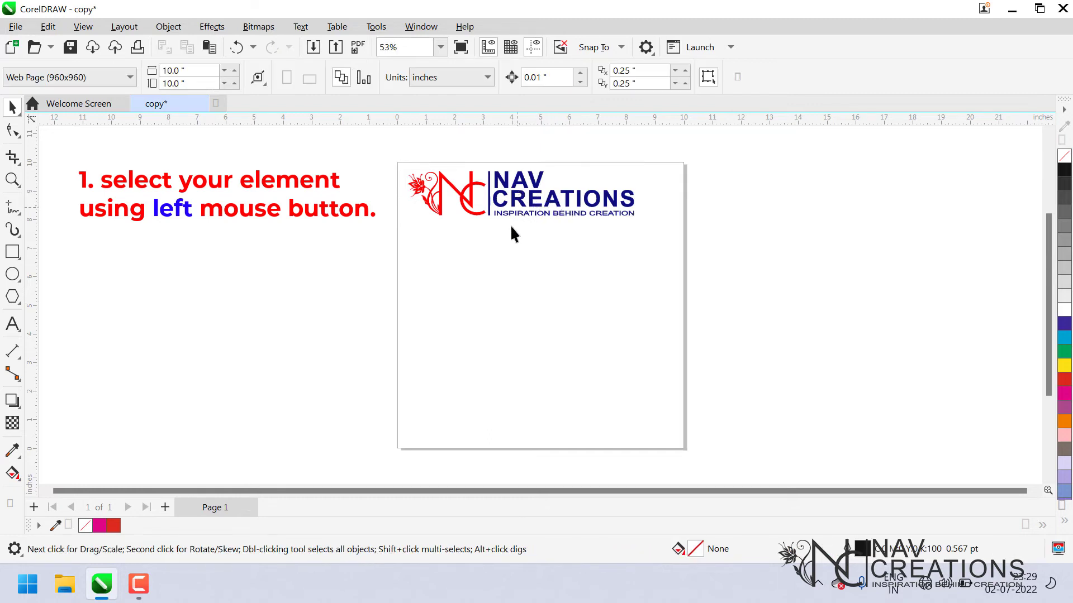
click(527, 206)
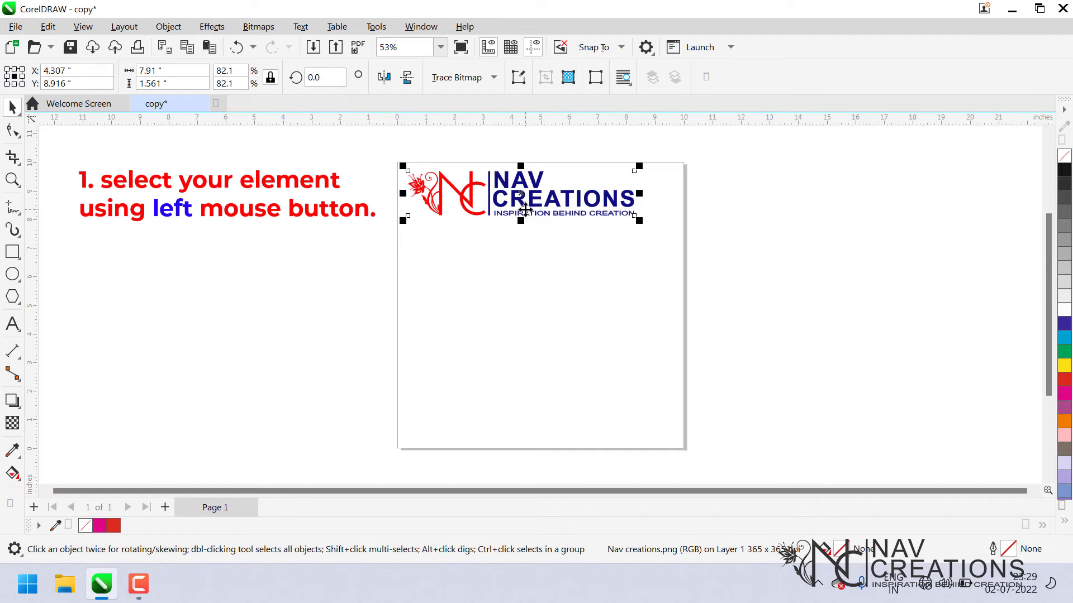
click(526, 246)
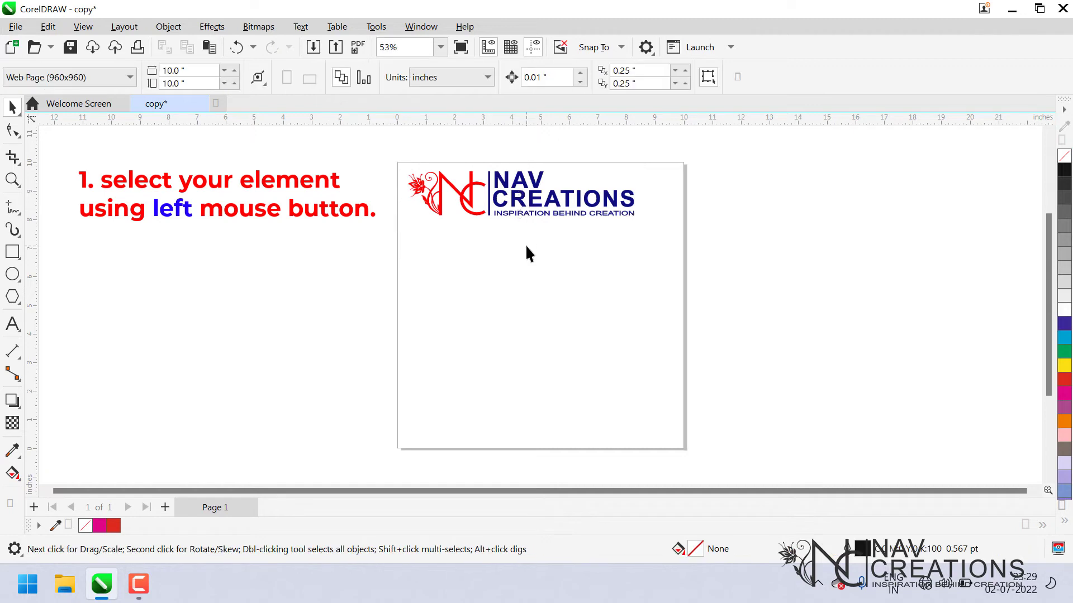
Drag a copy of the logo to the bottom of the page and delete it.
click(540, 207)
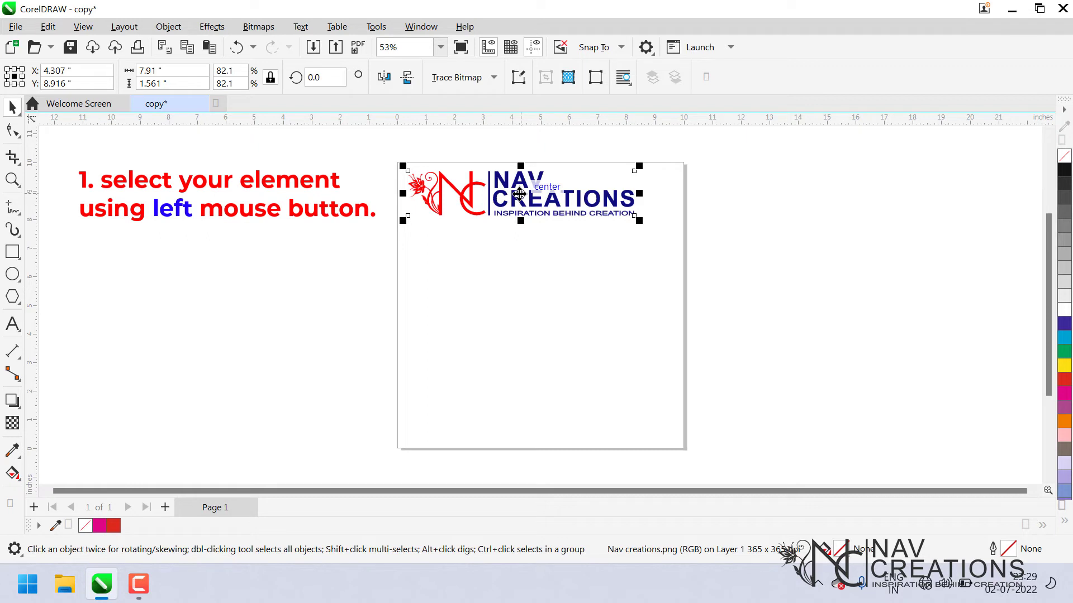
drag(519, 194, 828, 331)
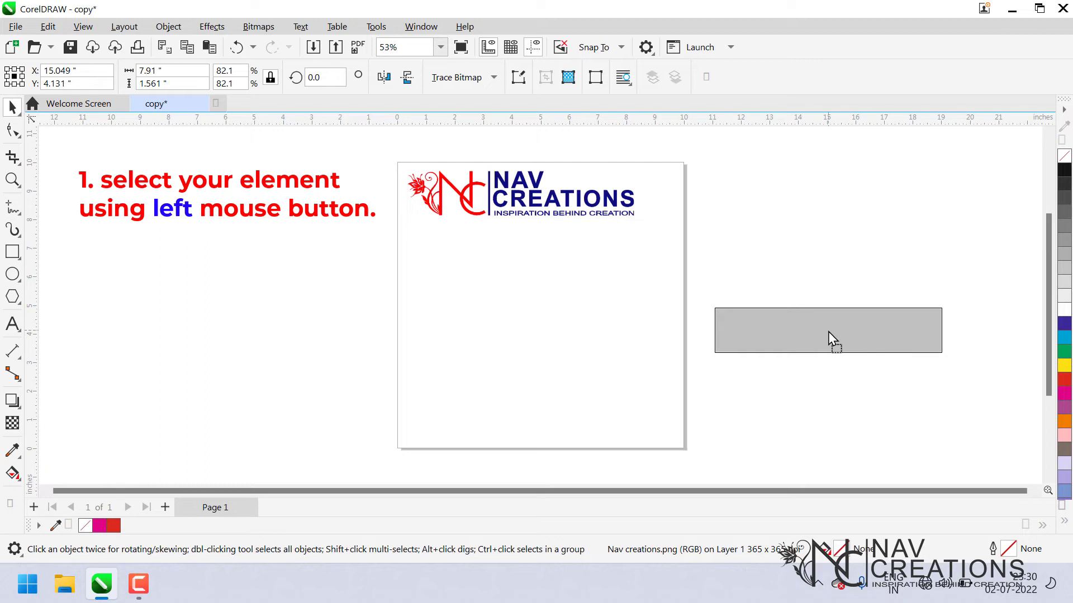
drag(828, 331, 547, 398)
right_click(548, 399)
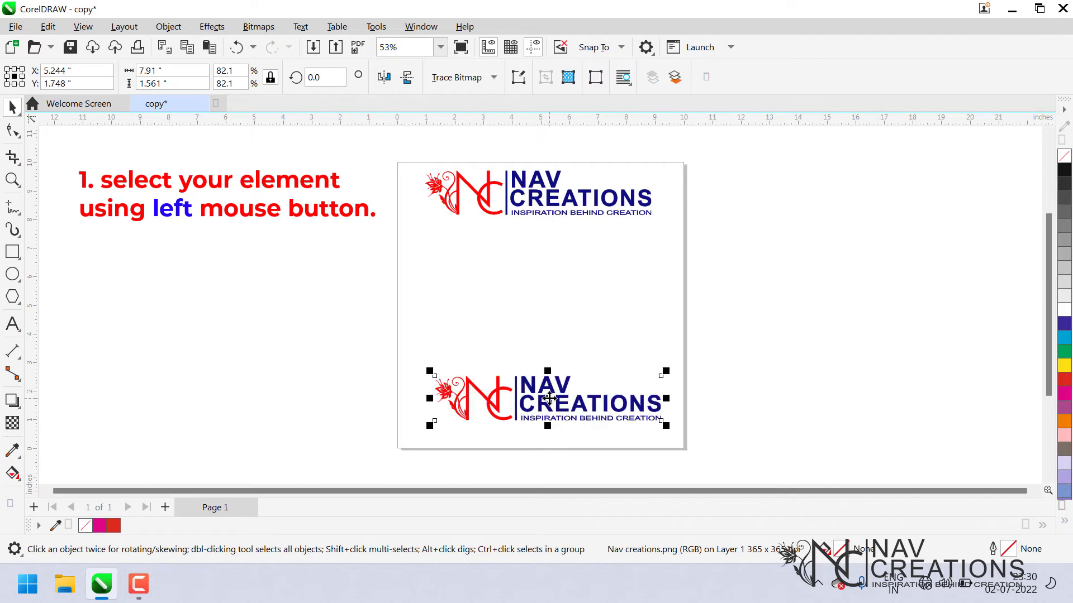
key(Delete)
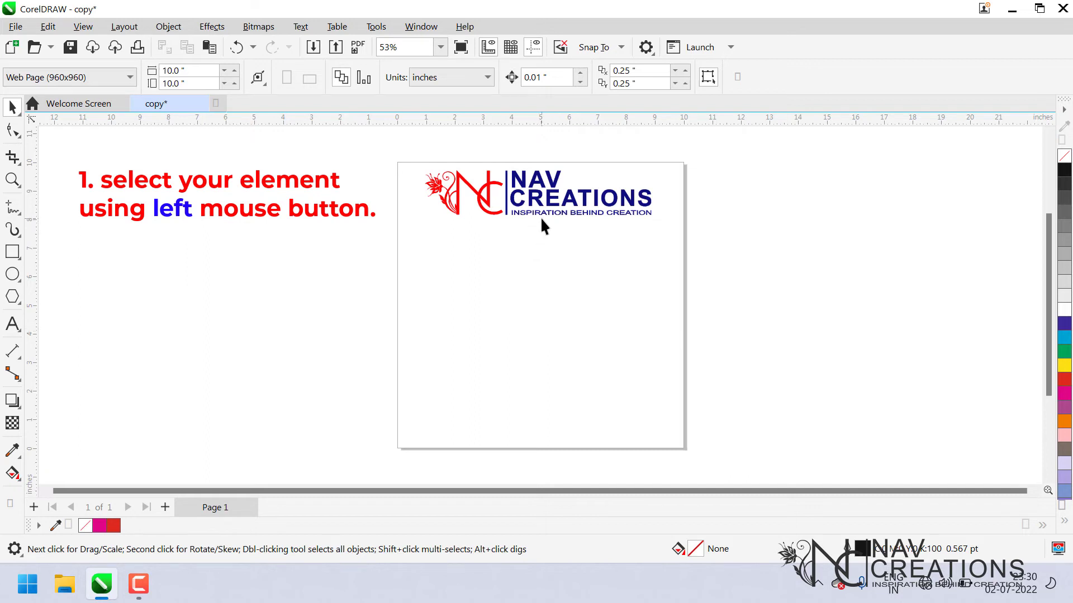
Drag the logo off the page to the right and back onto the page.
click(543, 196)
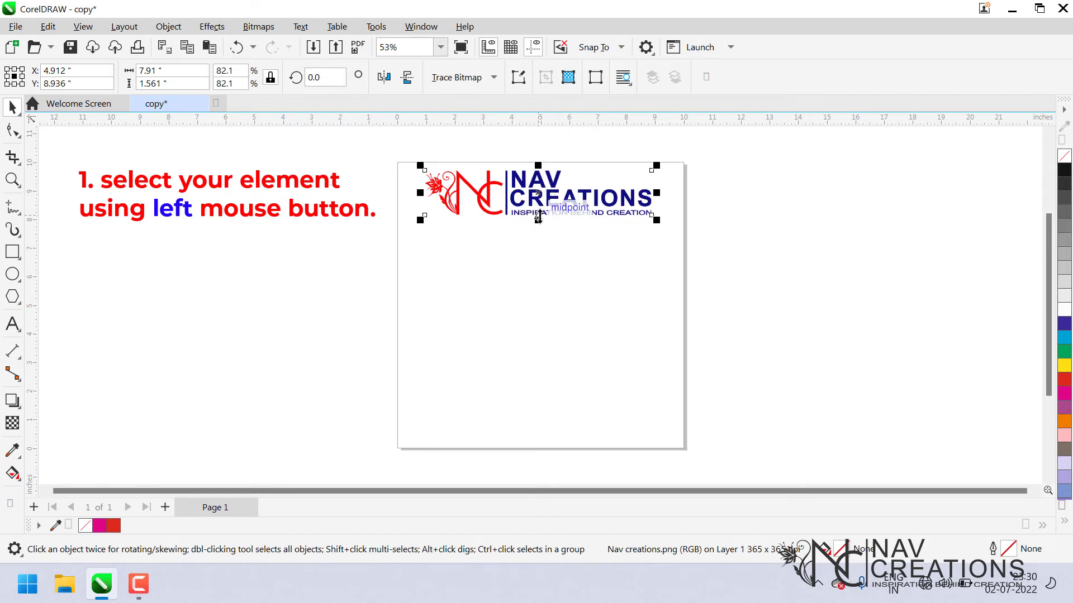
click(541, 290)
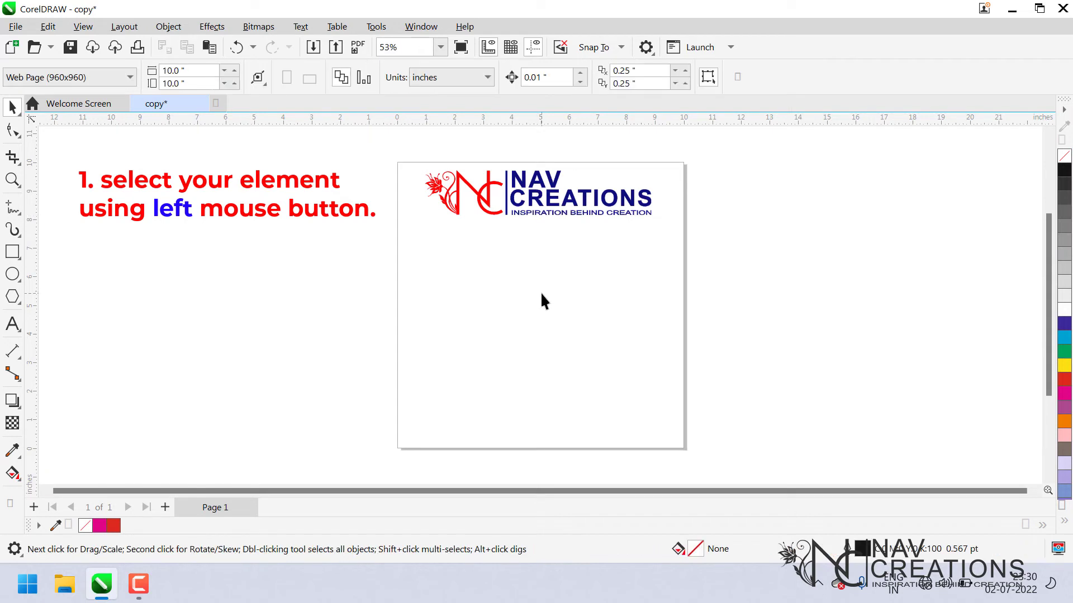
click(534, 199)
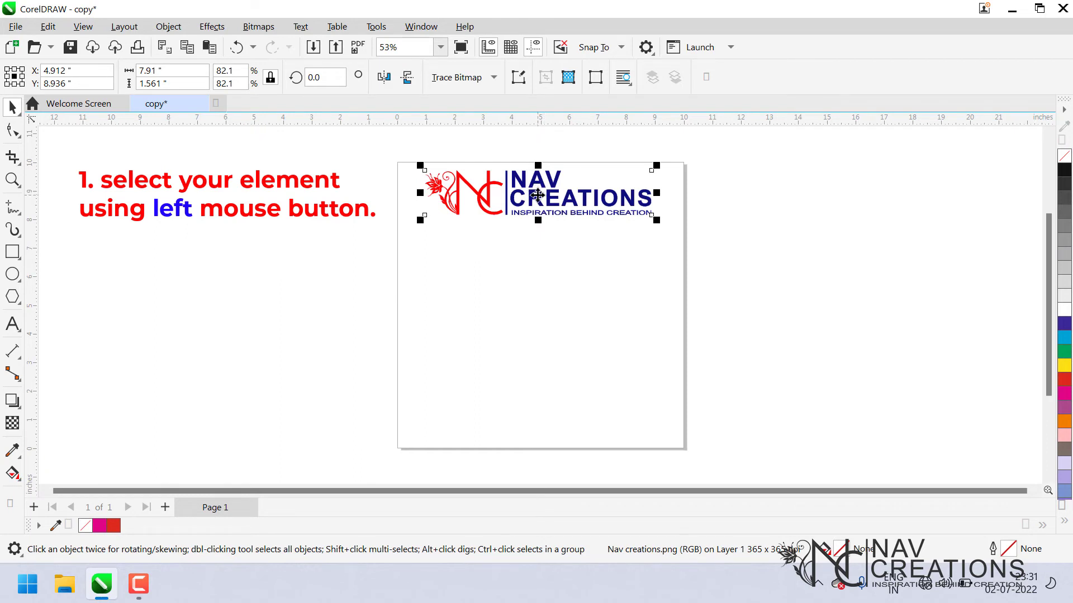
click(539, 250)
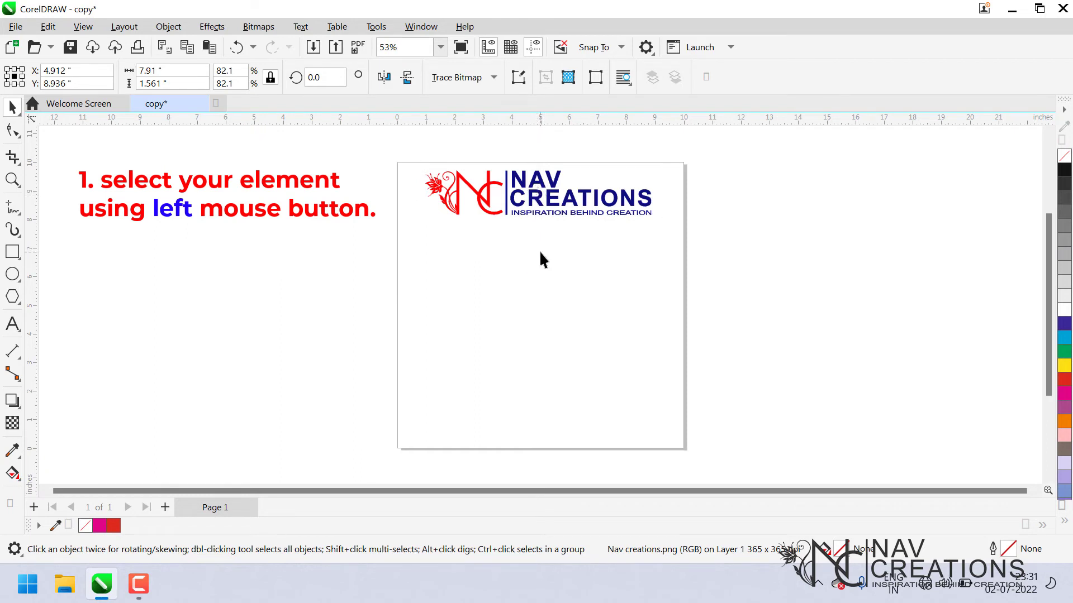
click(542, 200)
drag(538, 194, 813, 196)
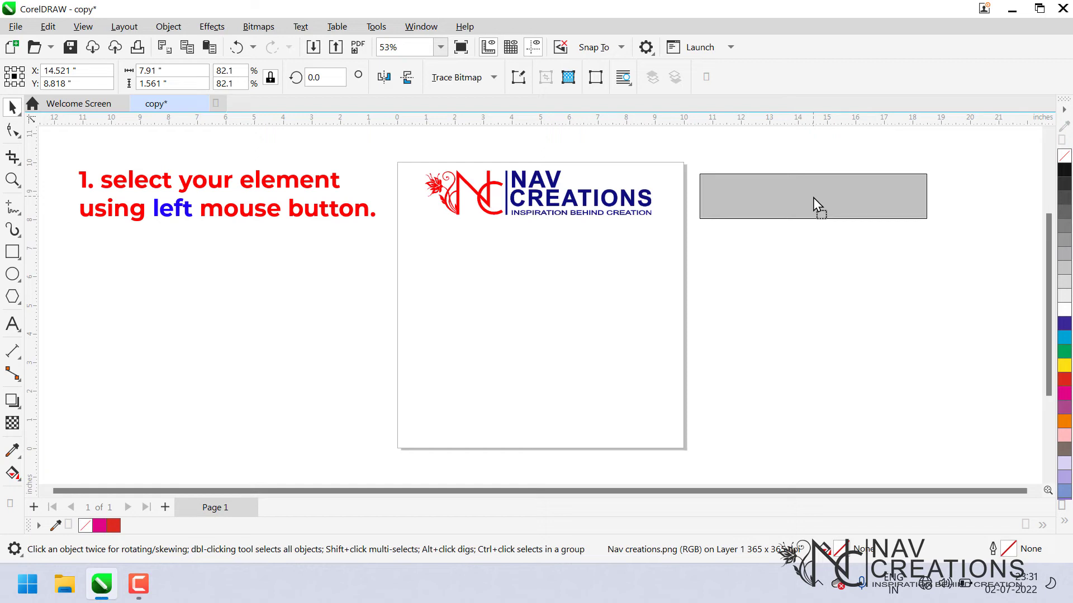
mouse_move(813, 197)
mouse_down()
mouse_move(545, 201)
mouse_move(733, 186)
mouse_move(825, 196)
mouse_move(815, 198)
mouse_up()
click(508, 199)
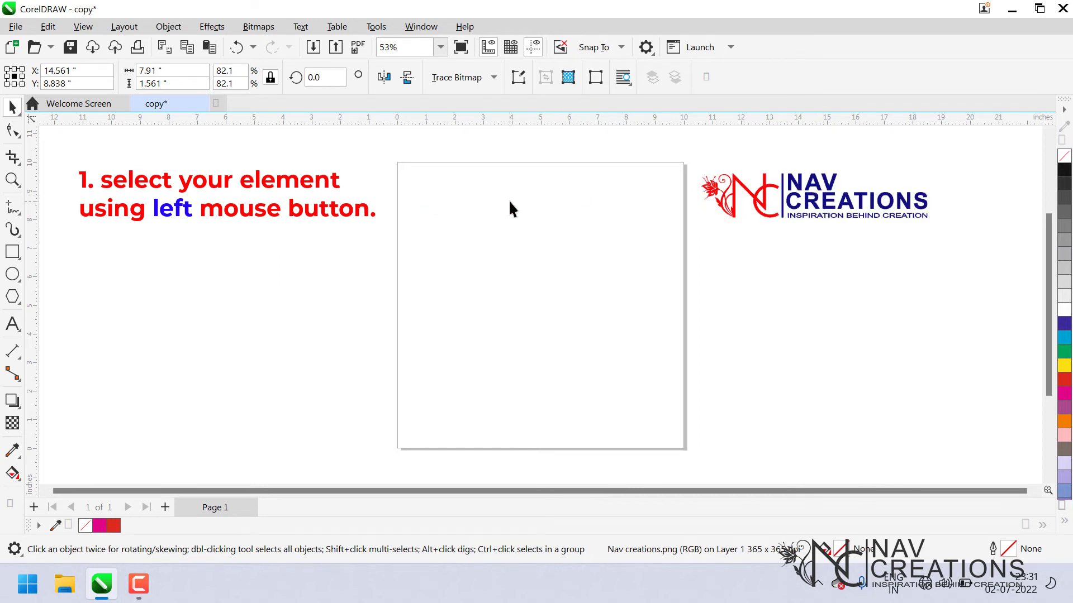
mouse_move(824, 204)
mouse_down()
mouse_move(629, 190)
mouse_move(556, 208)
mouse_move(598, 197)
mouse_move(816, 201)
mouse_up()
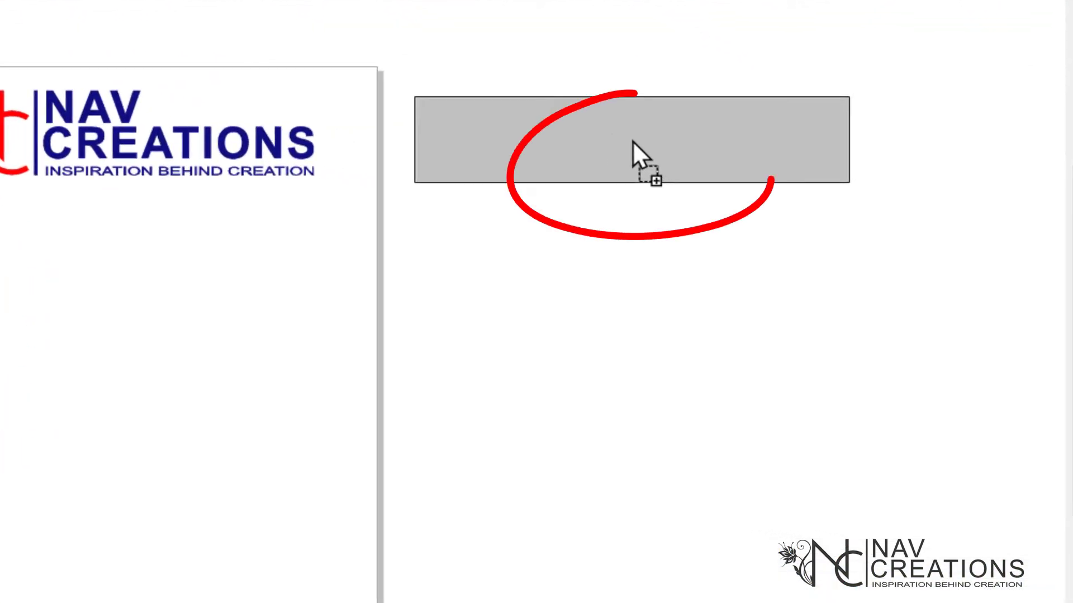
mouse_move(632, 141)
mouse_down()
mouse_move(606, 198)
mouse_move(370, 353)
mouse_move(38, 327)
mouse_move(171, 273)
mouse_move(127, 298)
mouse_up()
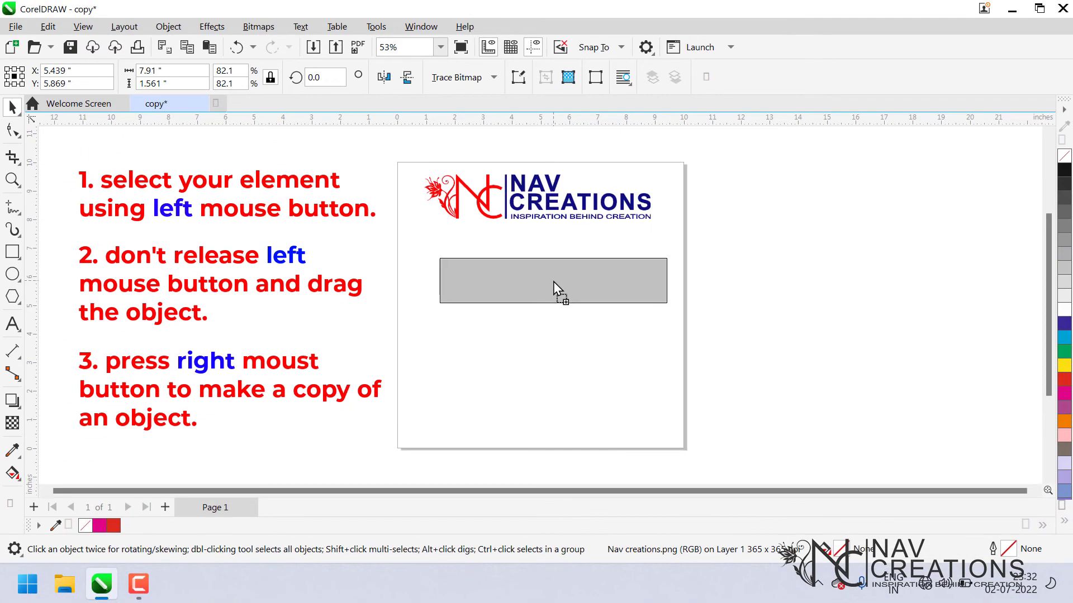
drag(553, 283, 550, 281)
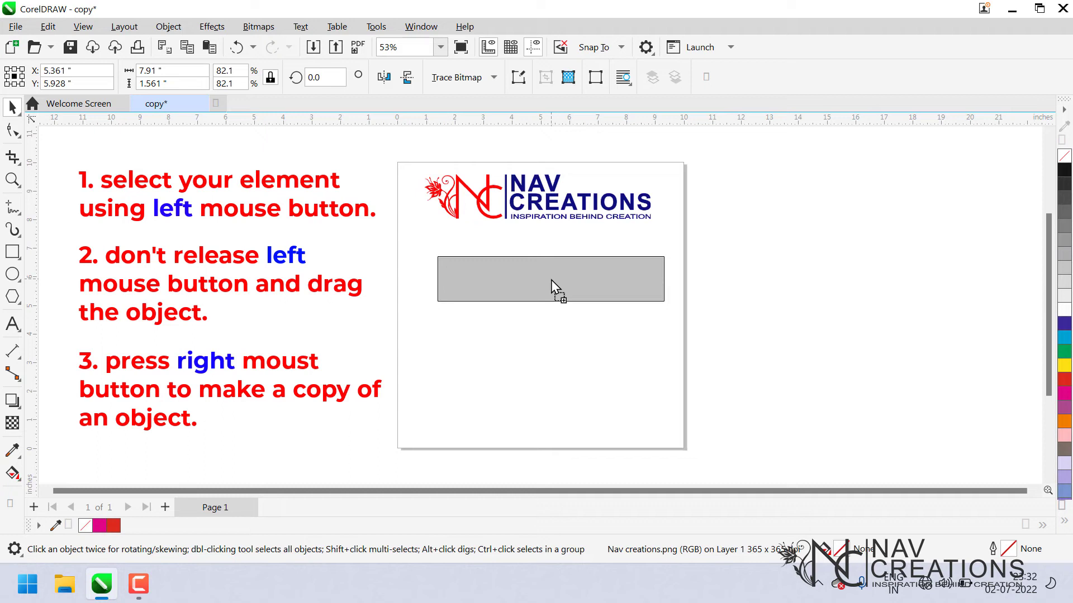
Drag the logo downward, dropping copies with the right mouse button until five logos are stacked down the page.
drag(551, 282, 536, 302)
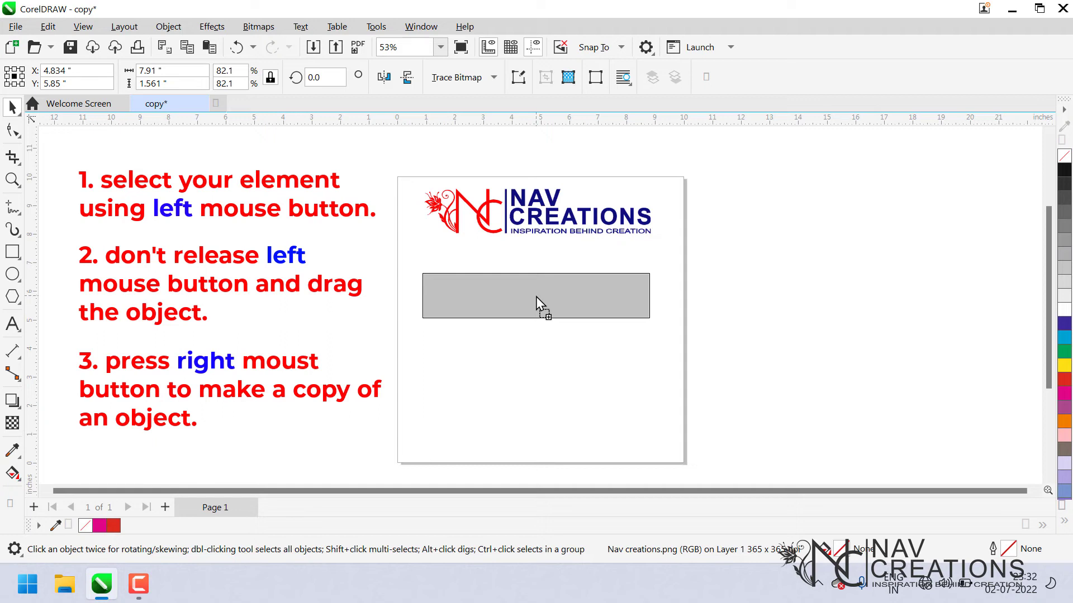
drag(536, 297, 536, 297)
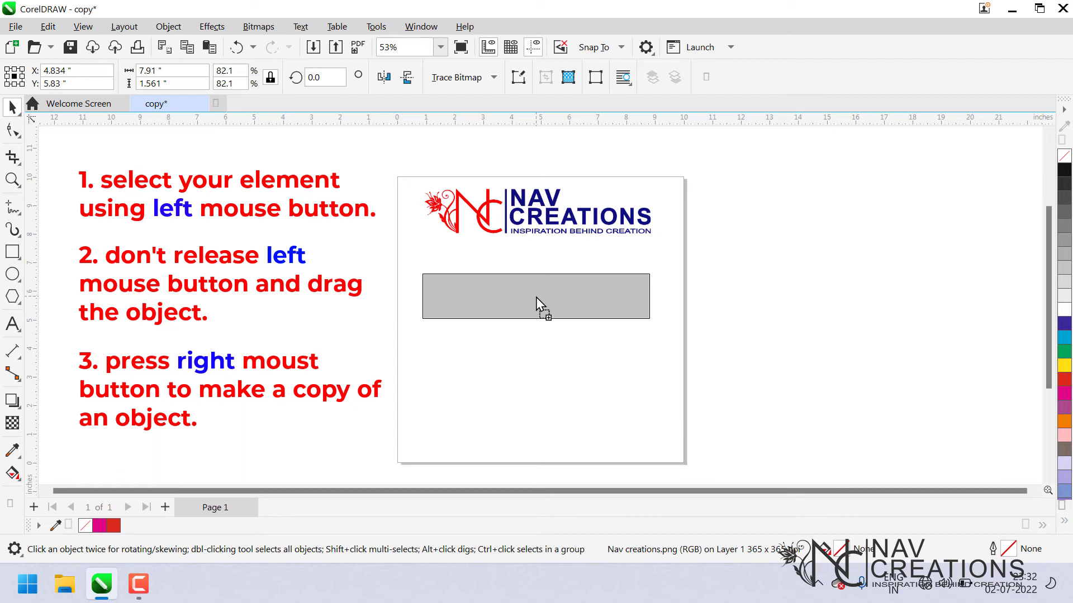
drag(536, 297, 548, 320)
right_click(541, 269)
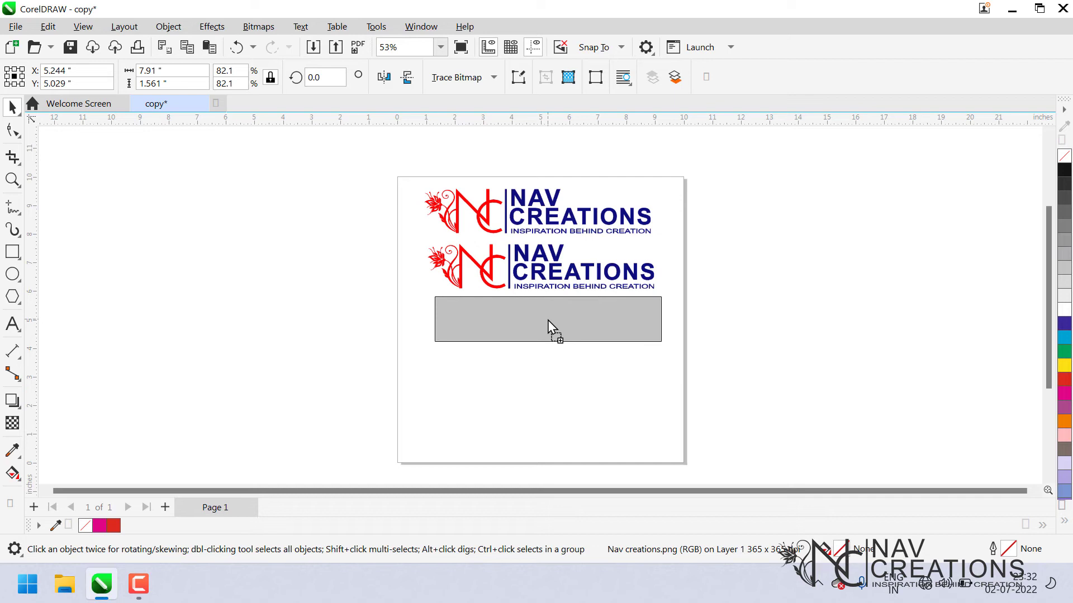
drag(548, 321, 546, 430)
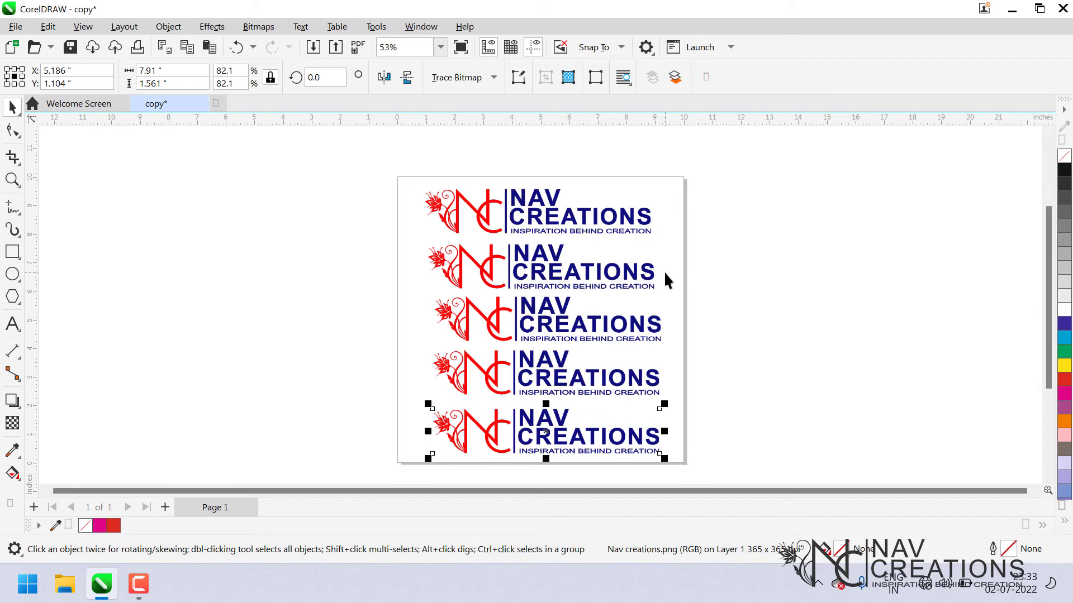
Select the four copied logos below the original and delete them.
mouse_move(766, 474)
mouse_down()
mouse_move(670, 478)
mouse_move(437, 329)
mouse_move(386, 234)
mouse_up()
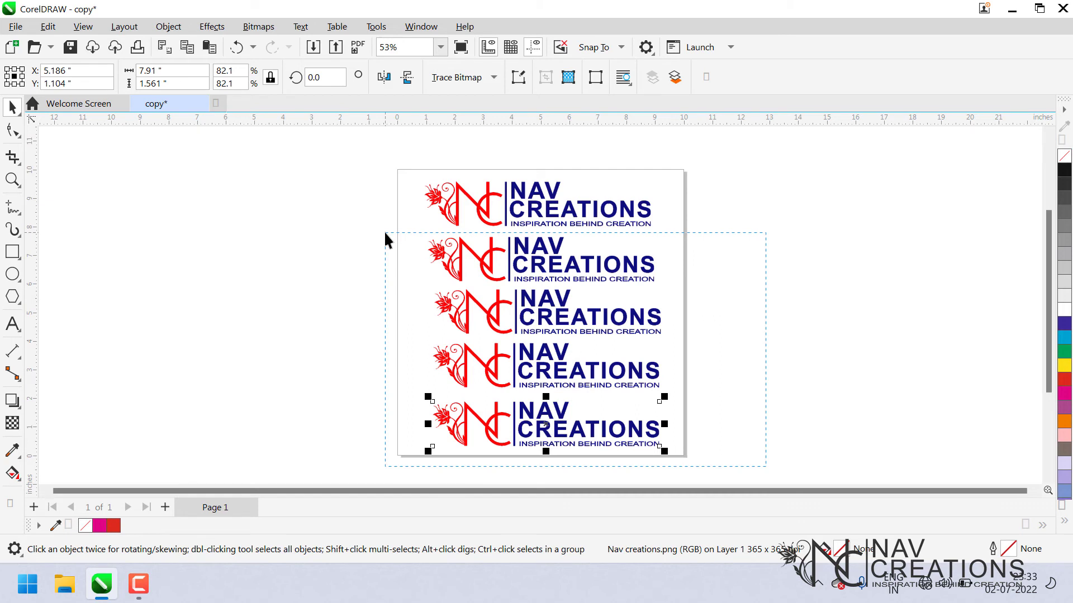
drag(385, 233, 384, 233)
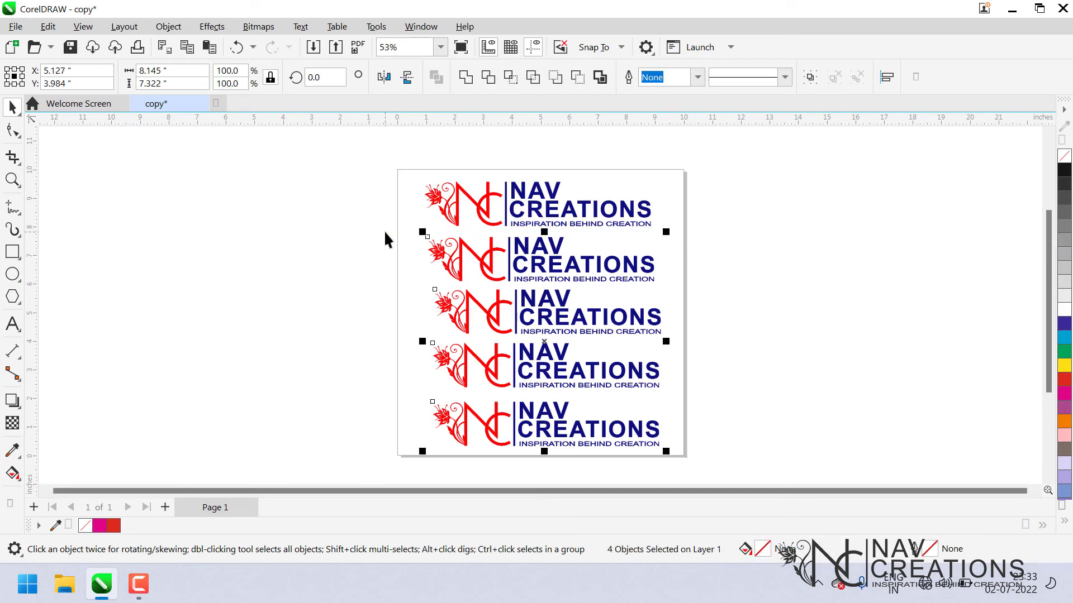
key(Delete)
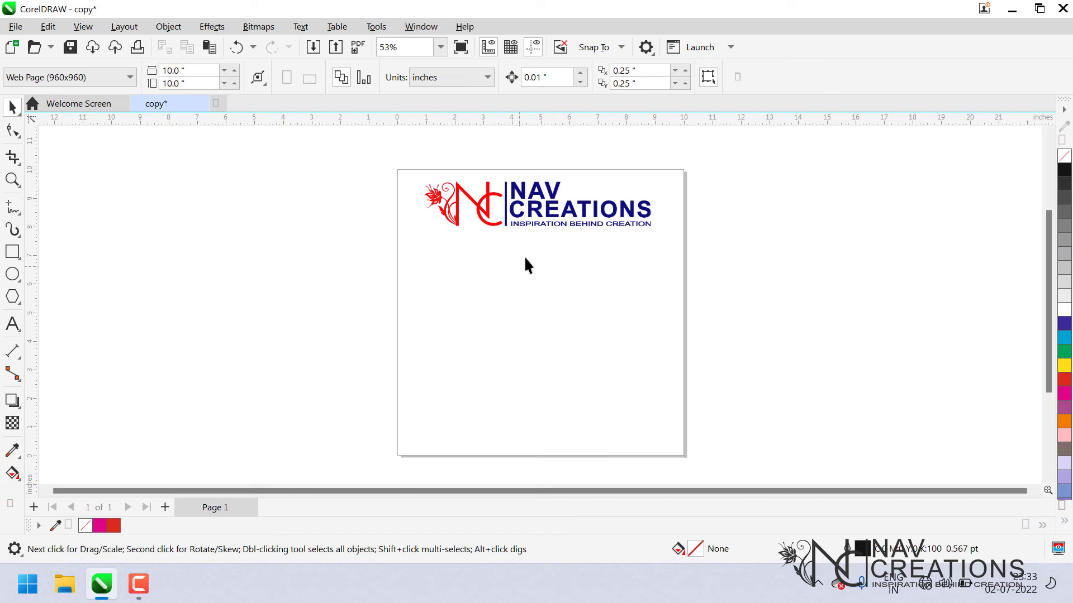
Shift the logo slightly, drag a copy just below it and delete that copy.
click(568, 224)
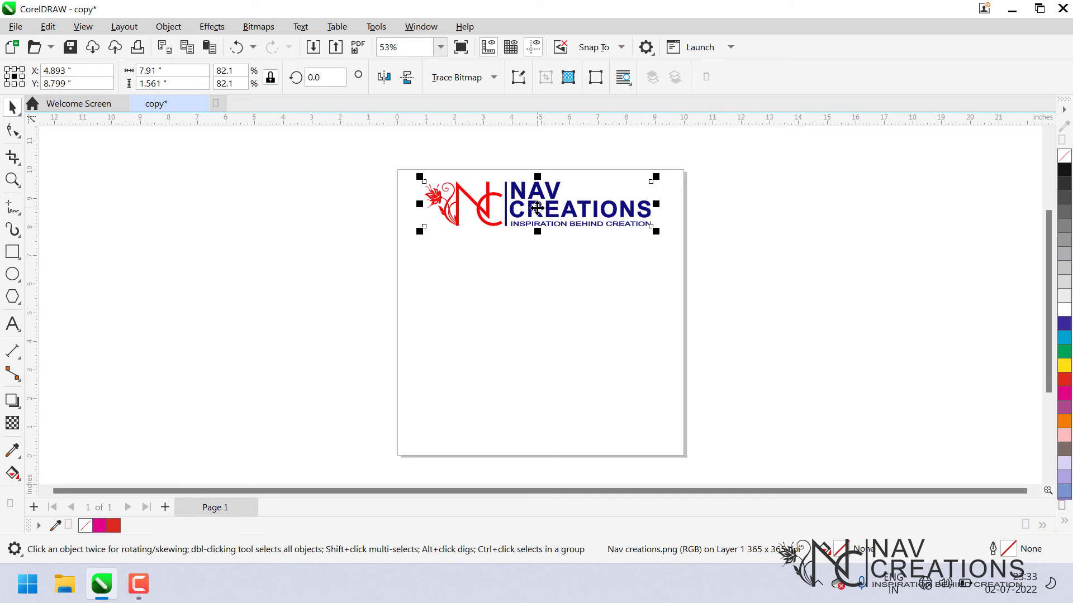
mouse_move(536, 207)
mouse_down()
mouse_move(546, 268)
mouse_move(548, 207)
mouse_up()
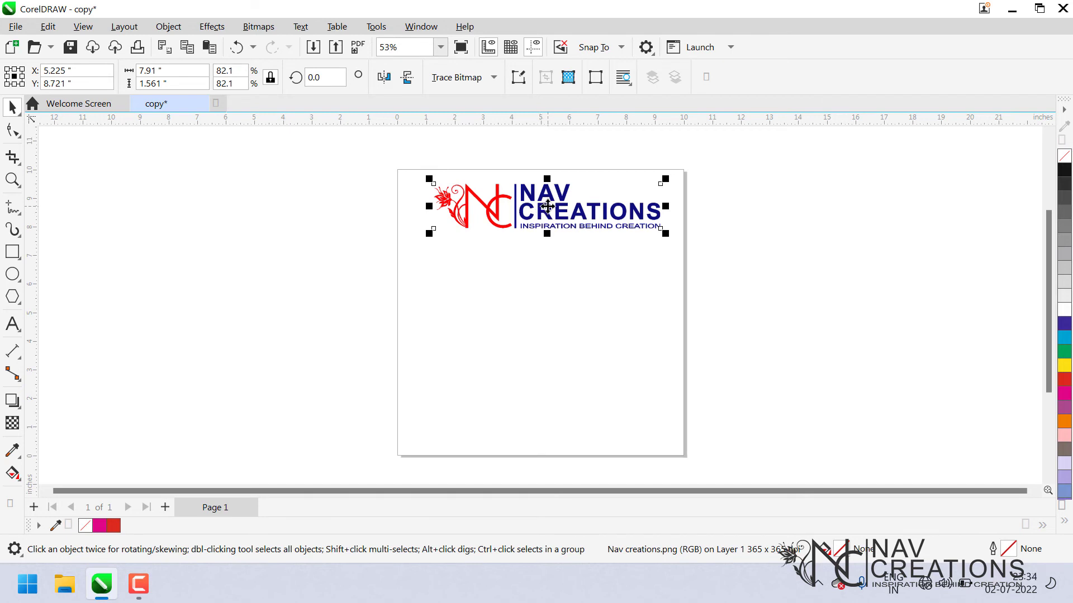
click(547, 206)
drag(547, 215, 548, 266)
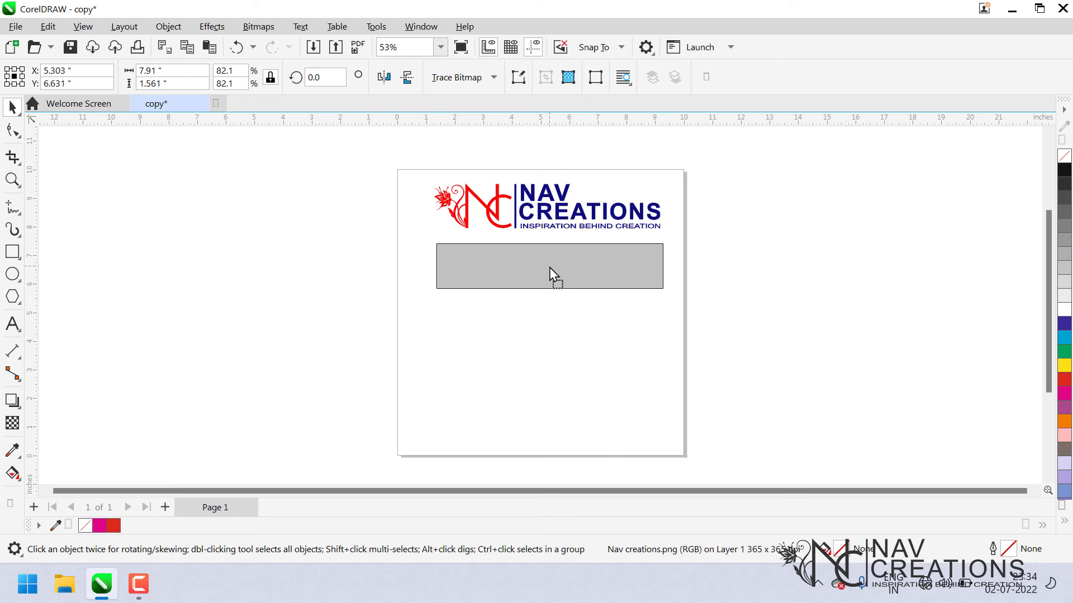
drag(549, 267, 554, 267)
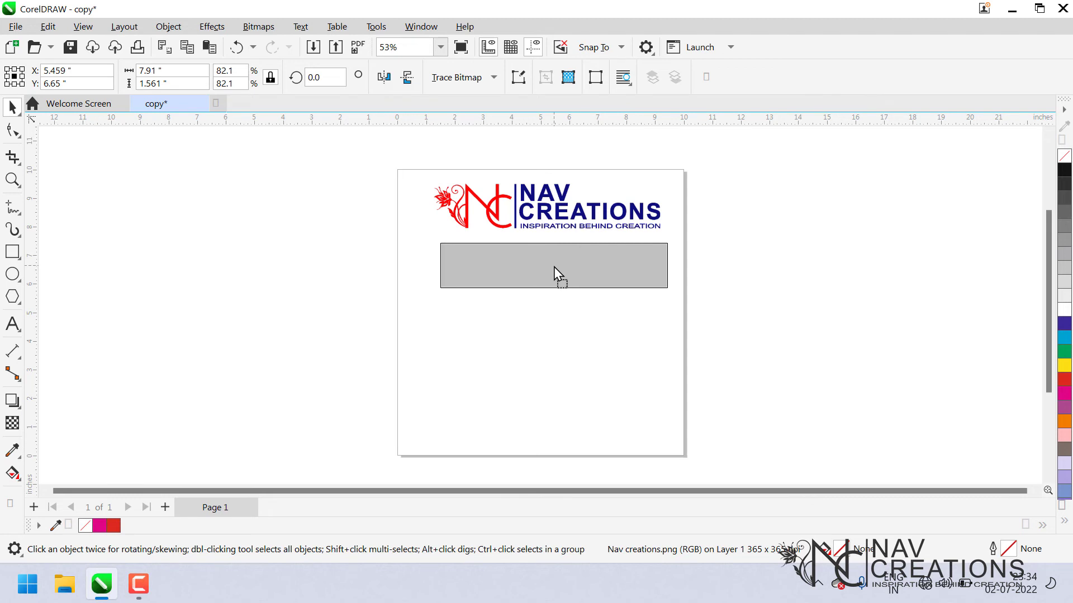
drag(555, 267, 524, 259)
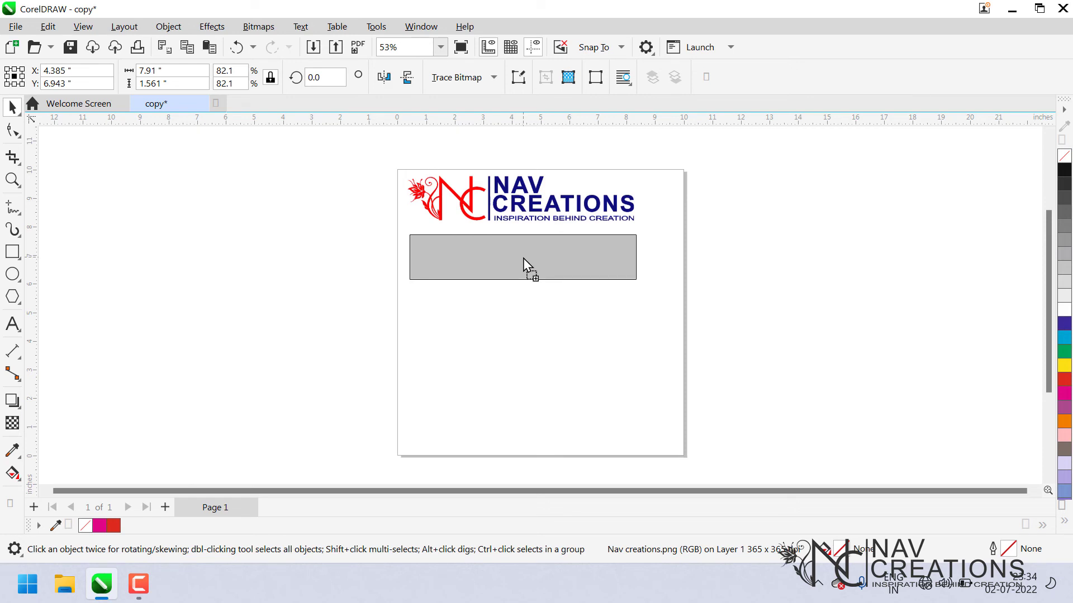
drag(524, 259, 524, 257)
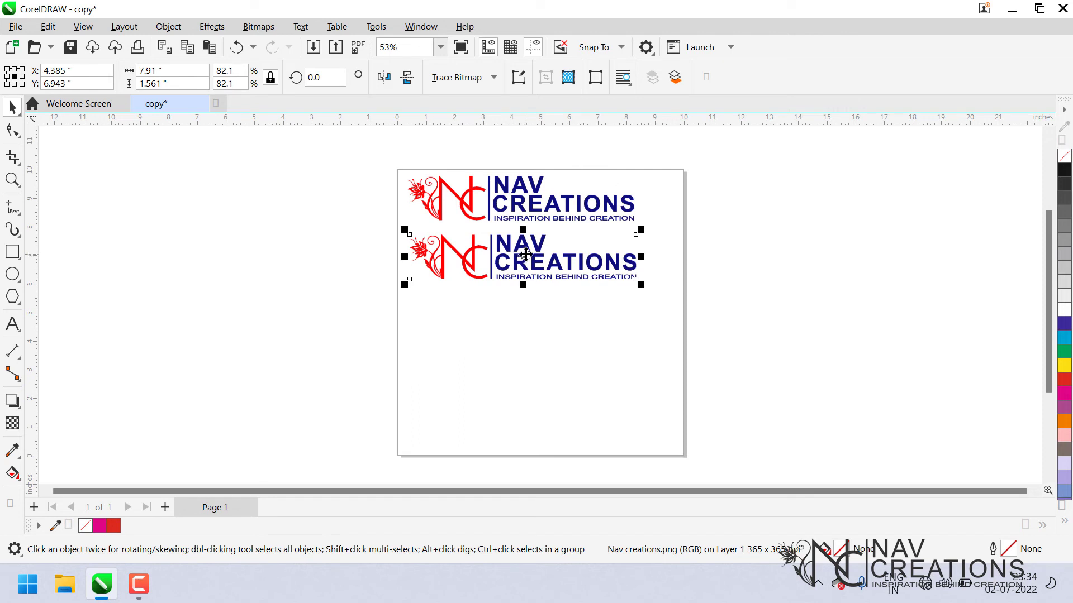
key(Delete)
Duplicate the logo in place, move the duplicate to the bottom of the page and delete it.
click(540, 212)
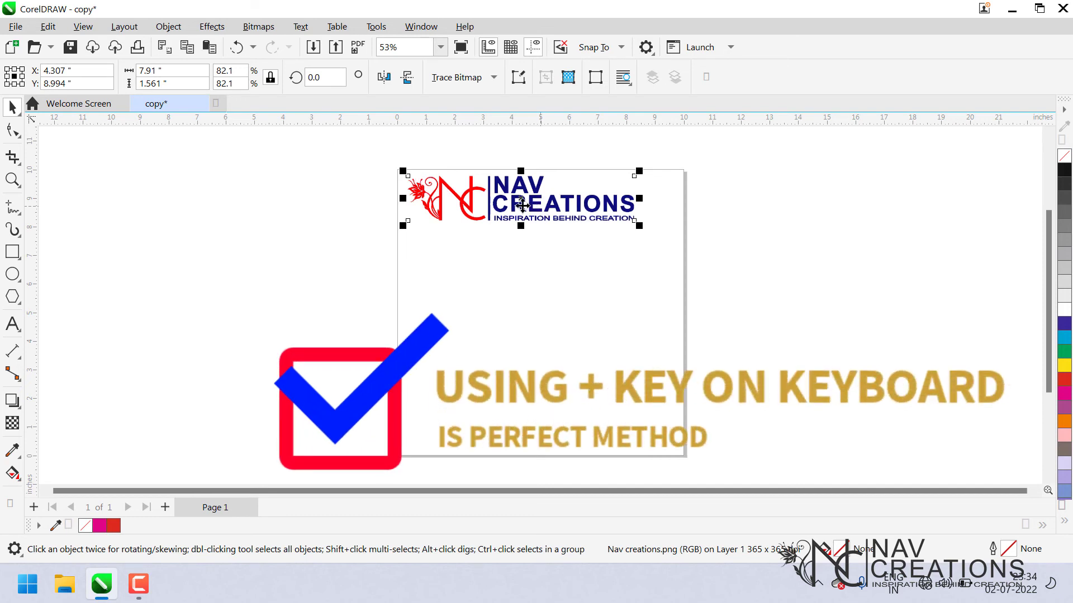
key(KP_Add)
drag(521, 202, 567, 430)
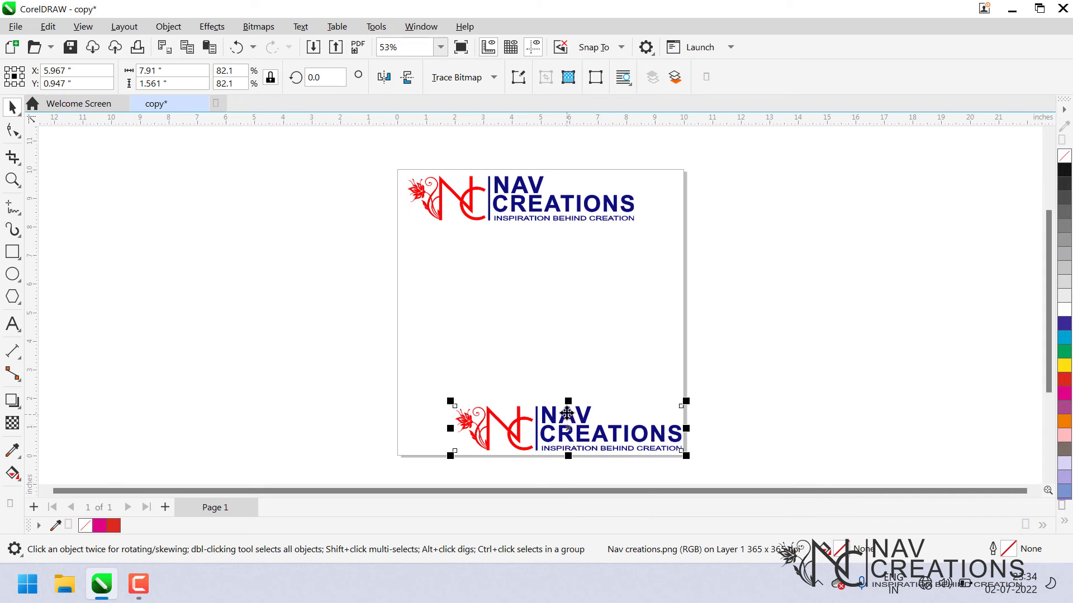
click(584, 428)
key(Delete)
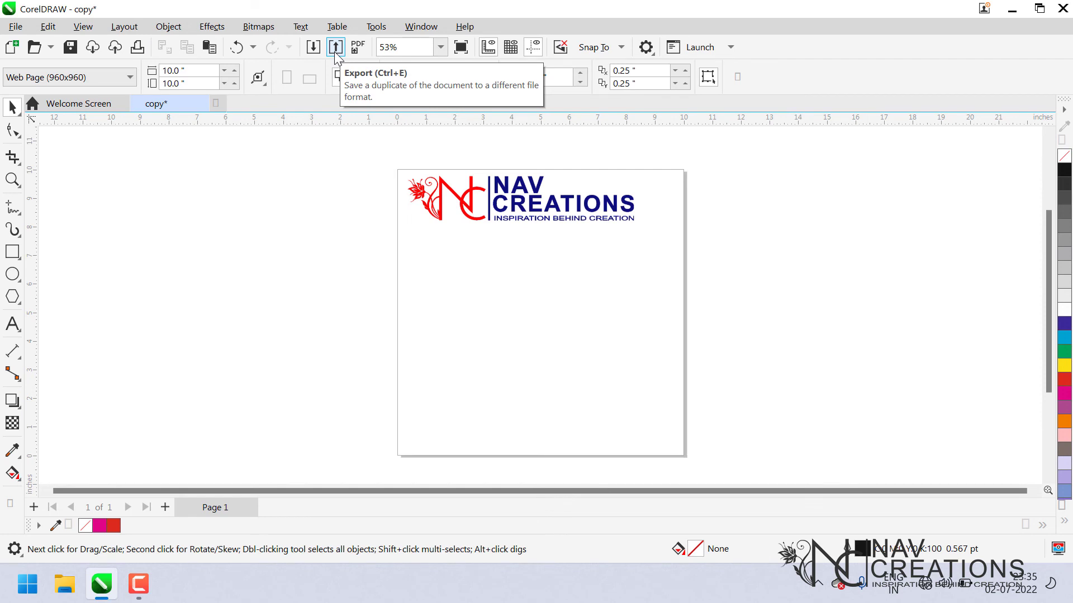
Drag a copy of the logo just below the original, leaving the original in place.
click(503, 195)
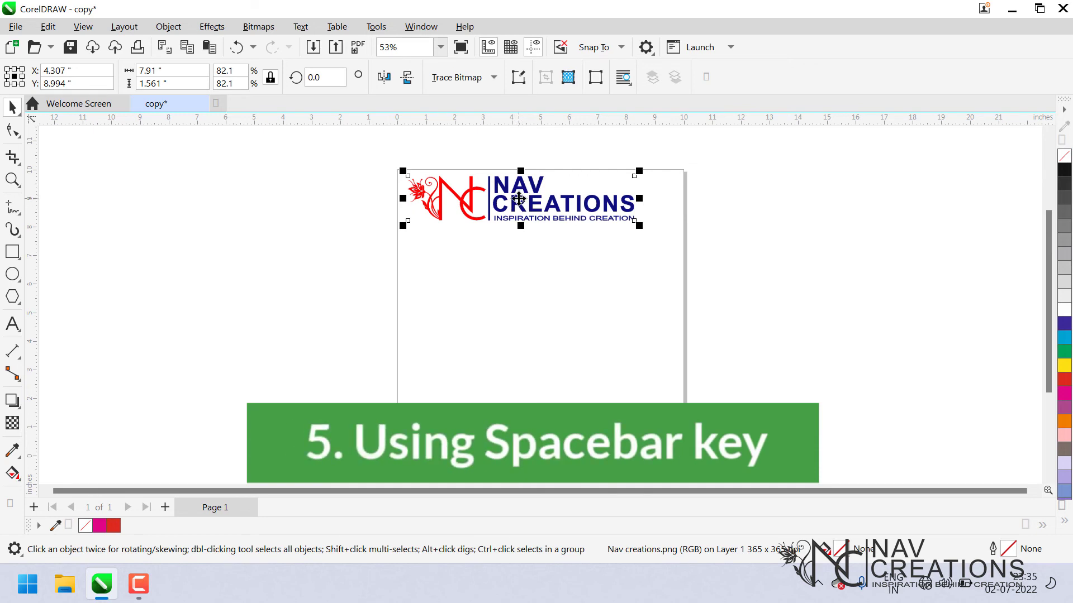
drag(519, 198, 528, 253)
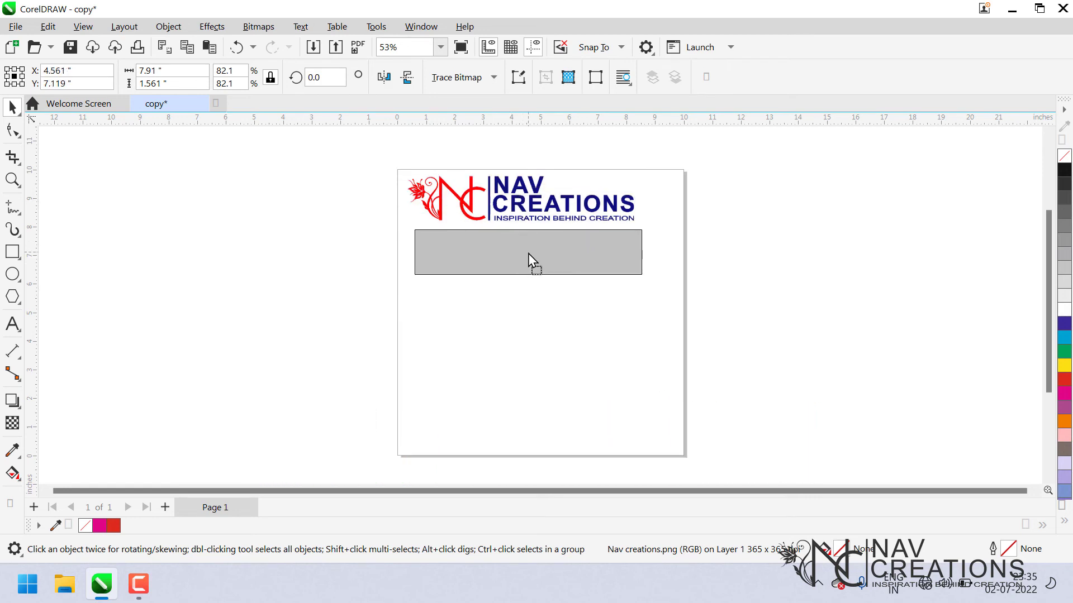
mouse_move(528, 253)
mouse_down()
mouse_move(522, 211)
mouse_move(522, 278)
mouse_move(521, 249)
mouse_up()
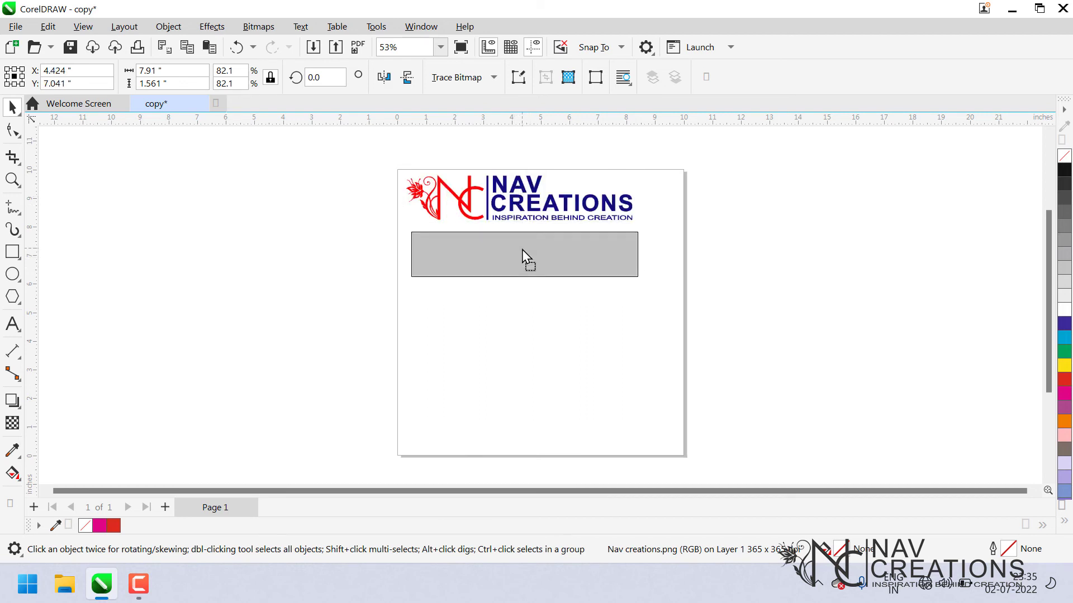
drag(522, 249, 524, 249)
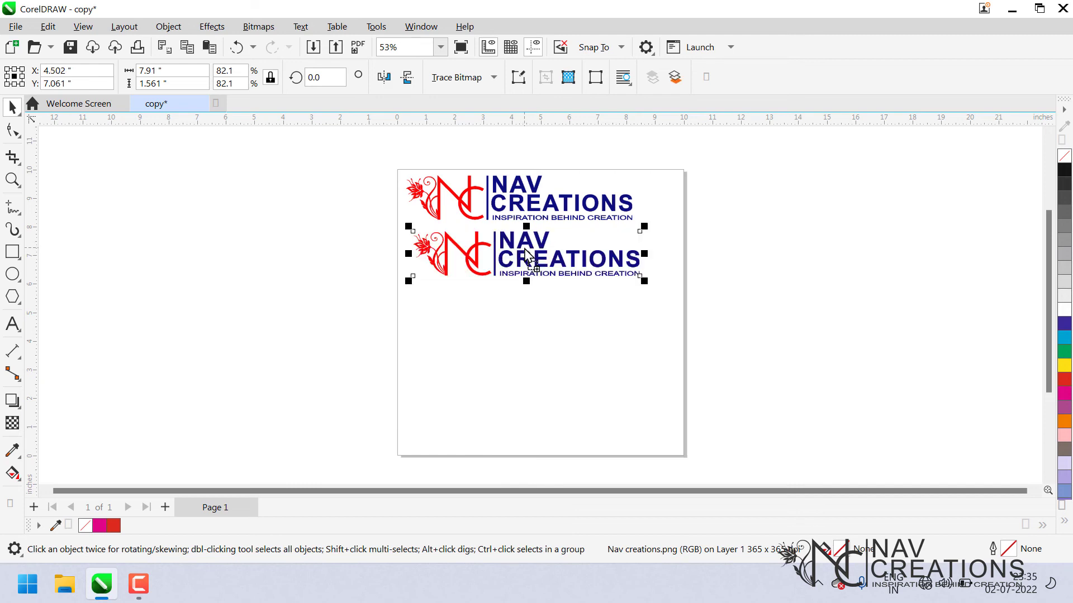
Drag a copy of the second logo off the page to the right.
drag(524, 249, 779, 259)
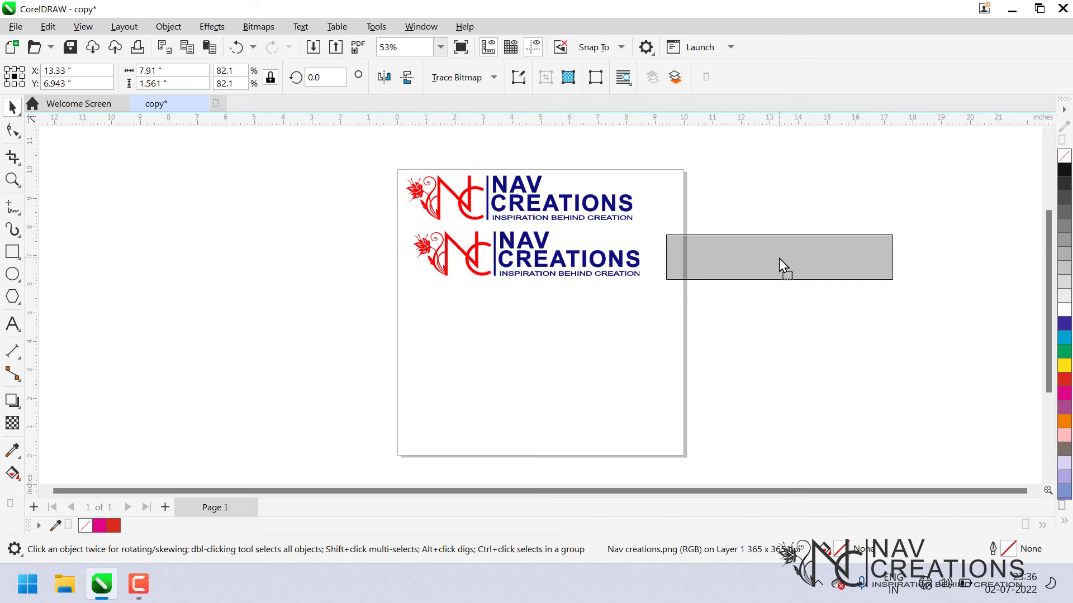
drag(779, 258, 780, 259)
drag(781, 258, 789, 258)
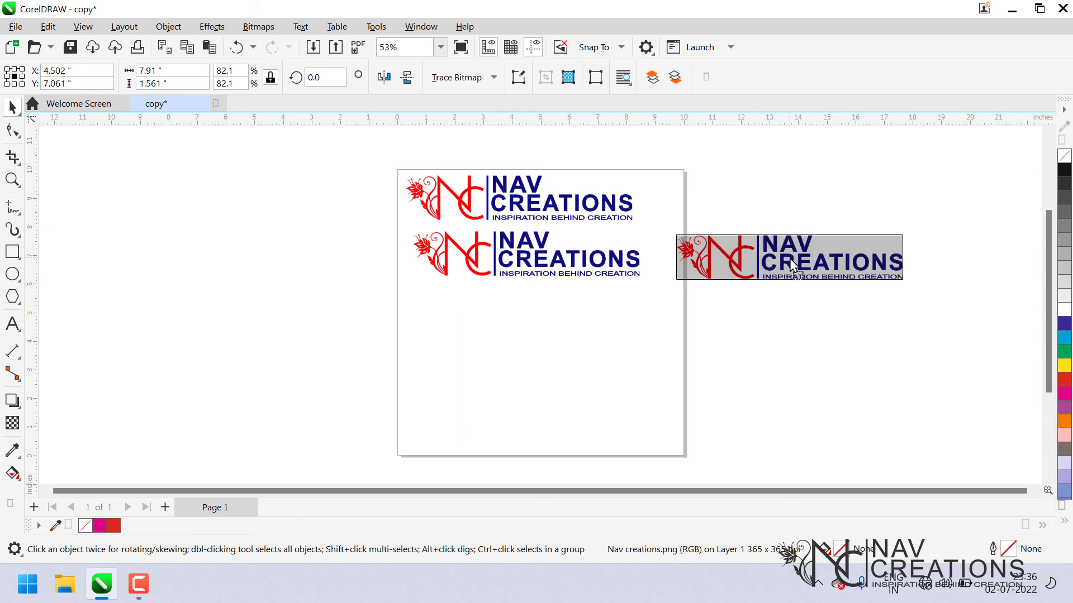
Drag a copy of the off-page logo below the second logo, then move that copy back off the page.
drag(792, 262, 549, 316)
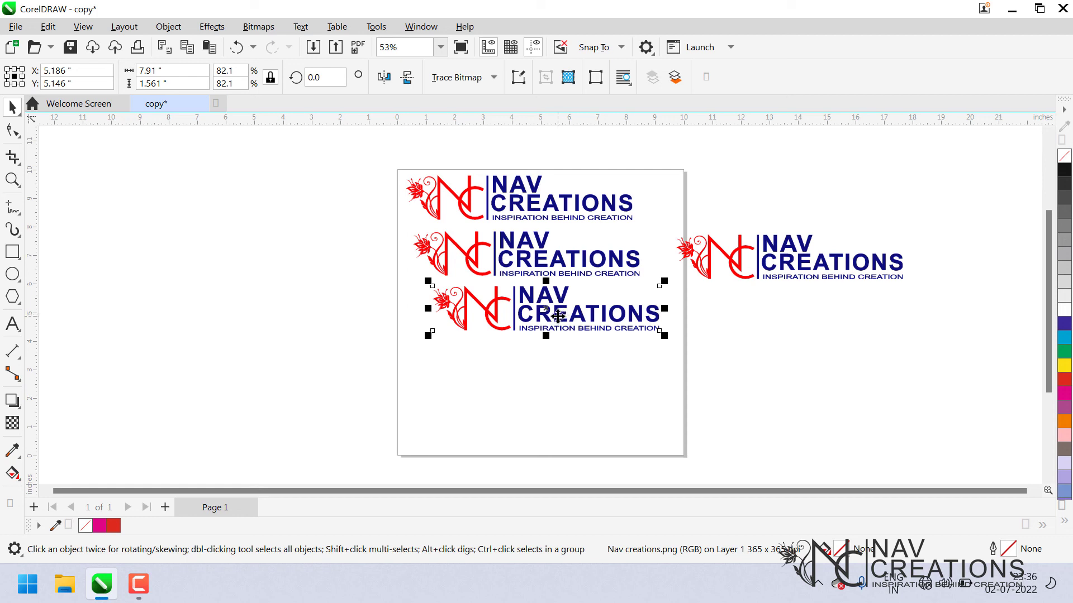
click(595, 394)
click(528, 313)
drag(528, 313, 756, 269)
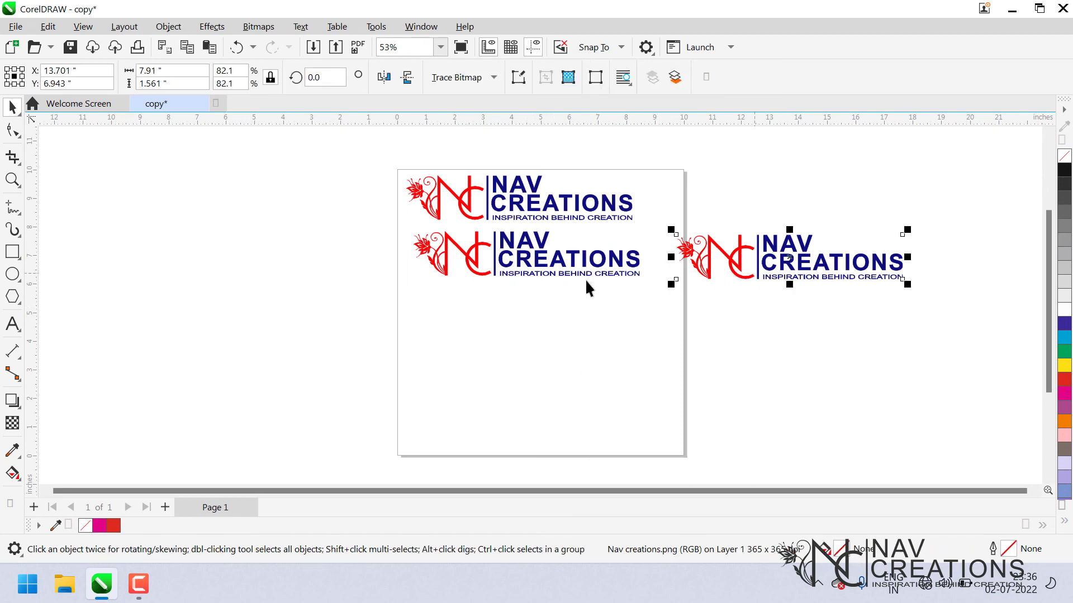
Delete the duplicated logos, keeping only the original at the top of the page.
key(Delete)
click(558, 268)
key(Delete)
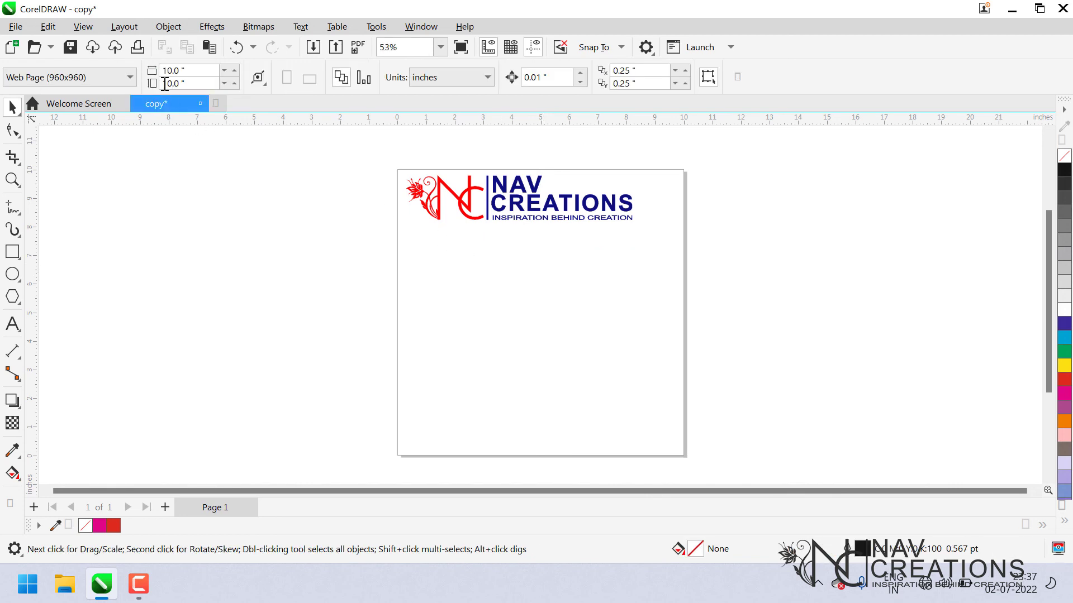
Stack two copies of the logo below the original, then delete both copies.
click(510, 218)
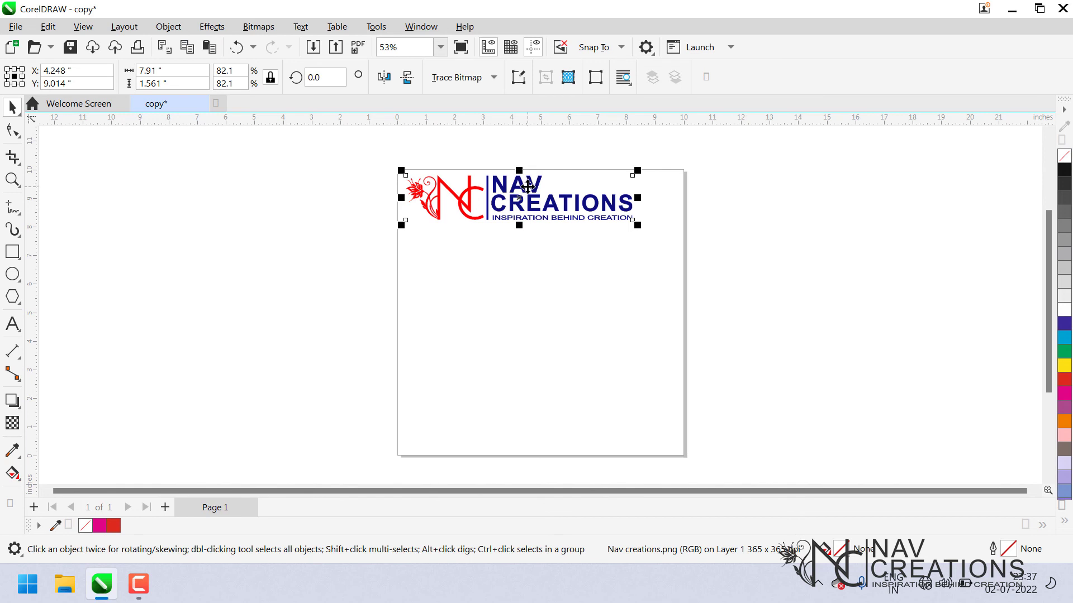
click(534, 241)
click(525, 189)
drag(519, 205, 520, 318)
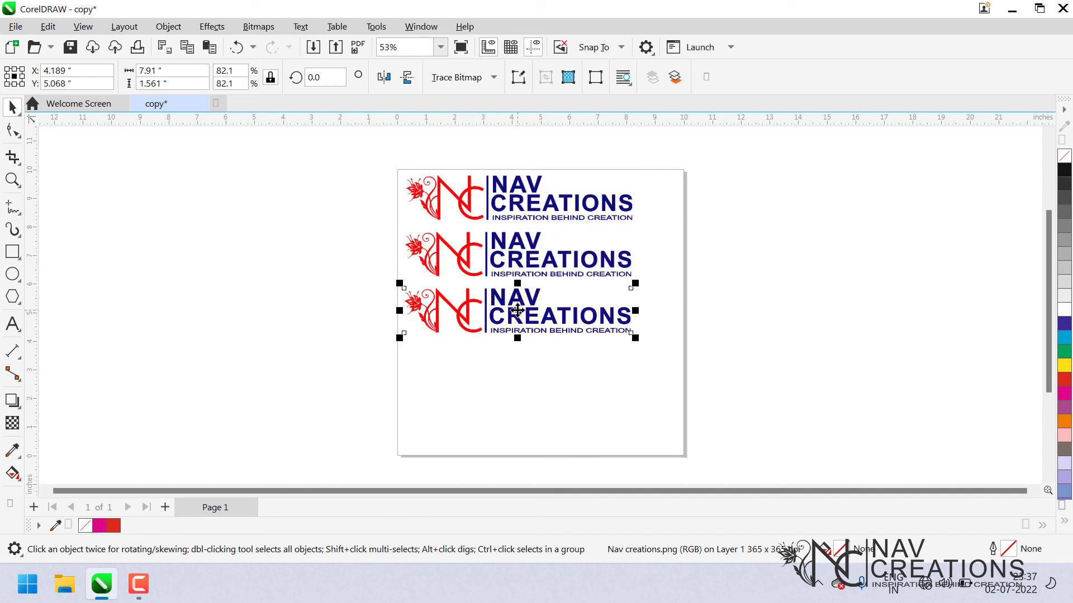
click(543, 319)
key(Delete)
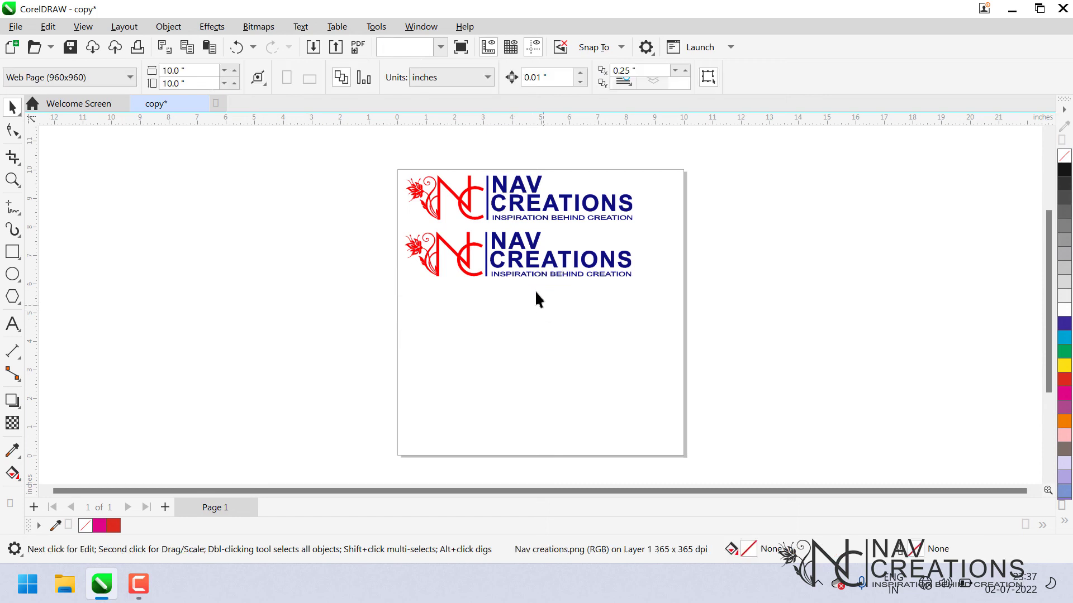
click(524, 273)
key(Delete)
Move the logo off the page to the left and copy it to the clipboard.
click(519, 215)
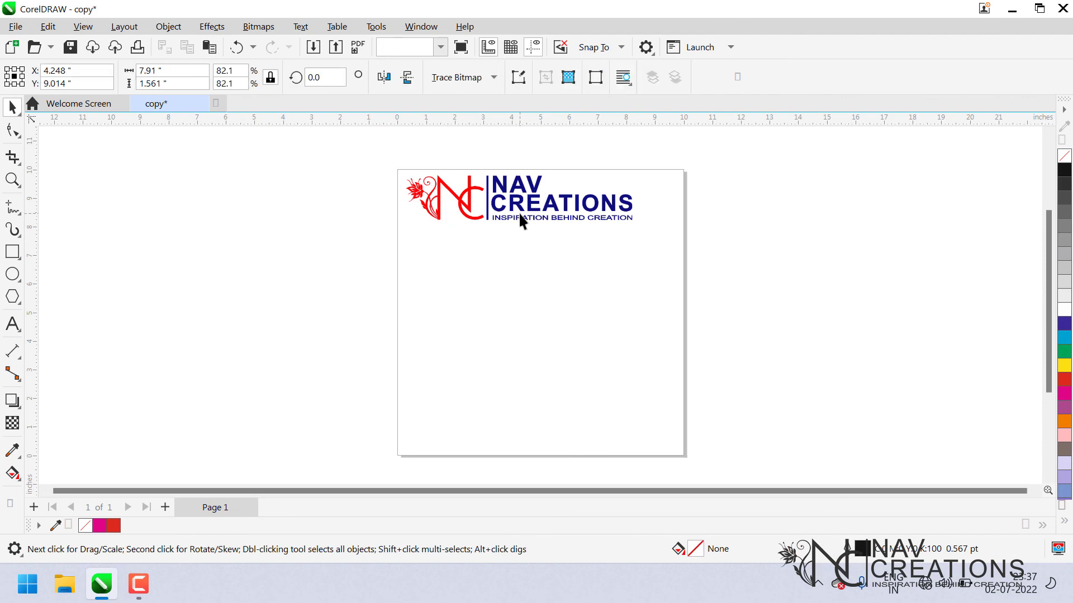
drag(510, 198, 192, 183)
right_click(191, 183)
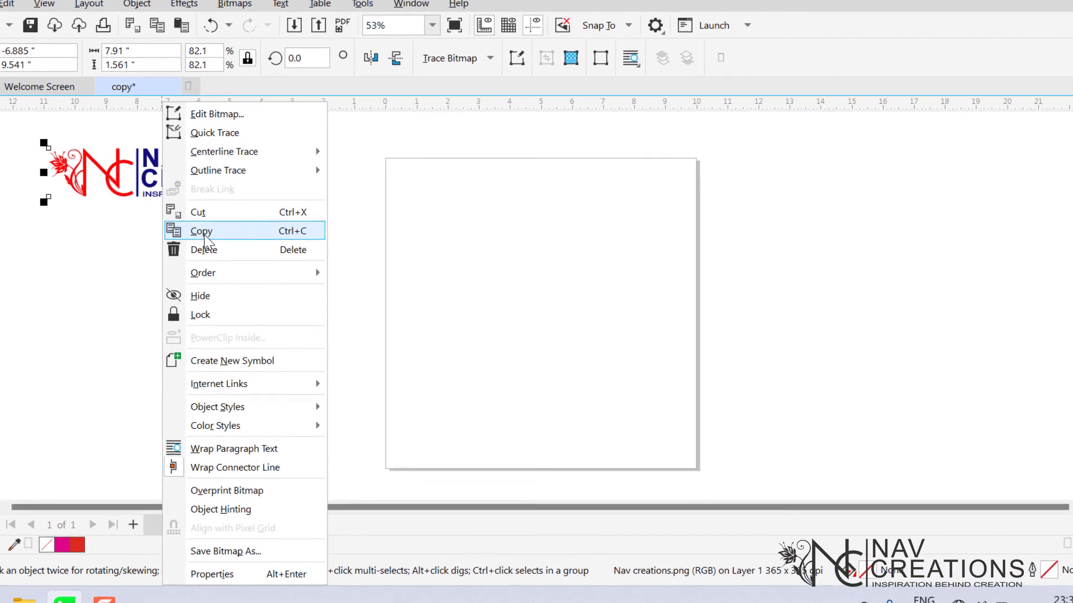
click(200, 235)
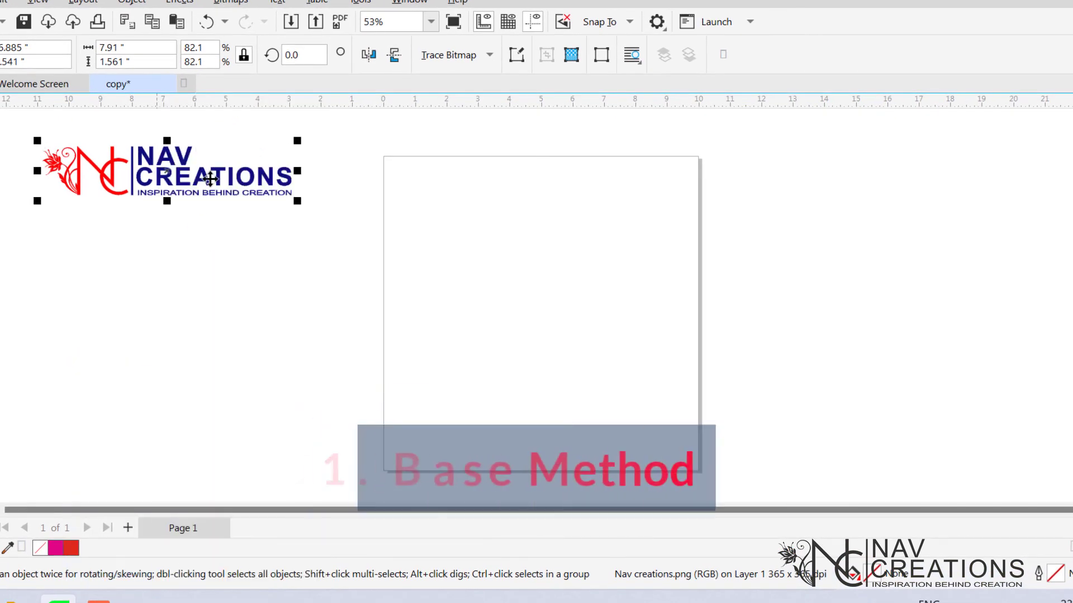
Paste the copied logo and move the pasted copy to the right of the original.
right_click(210, 176)
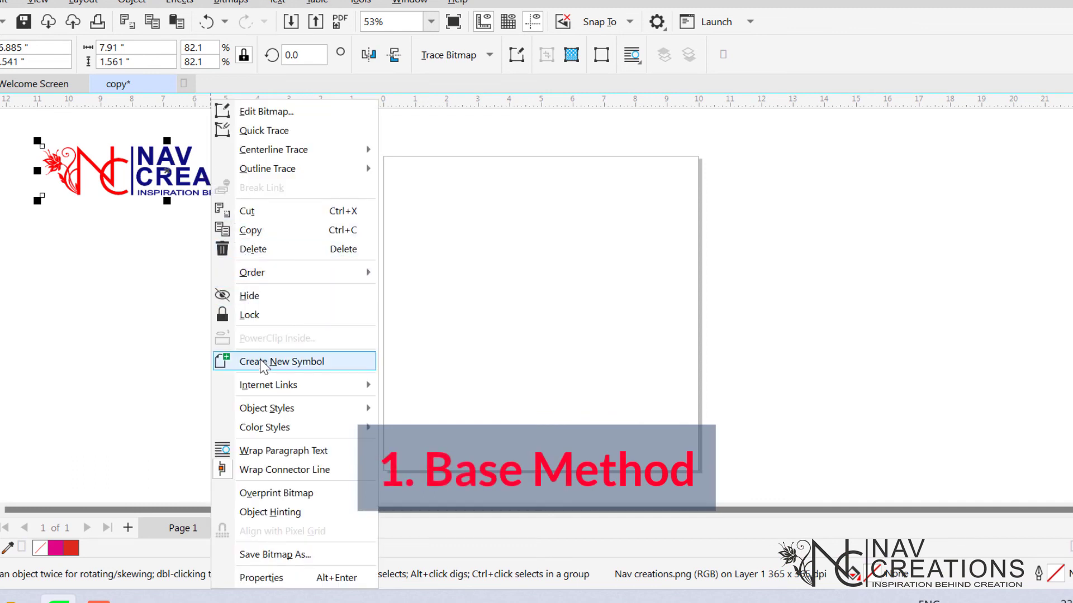
click(189, 240)
right_click(189, 239)
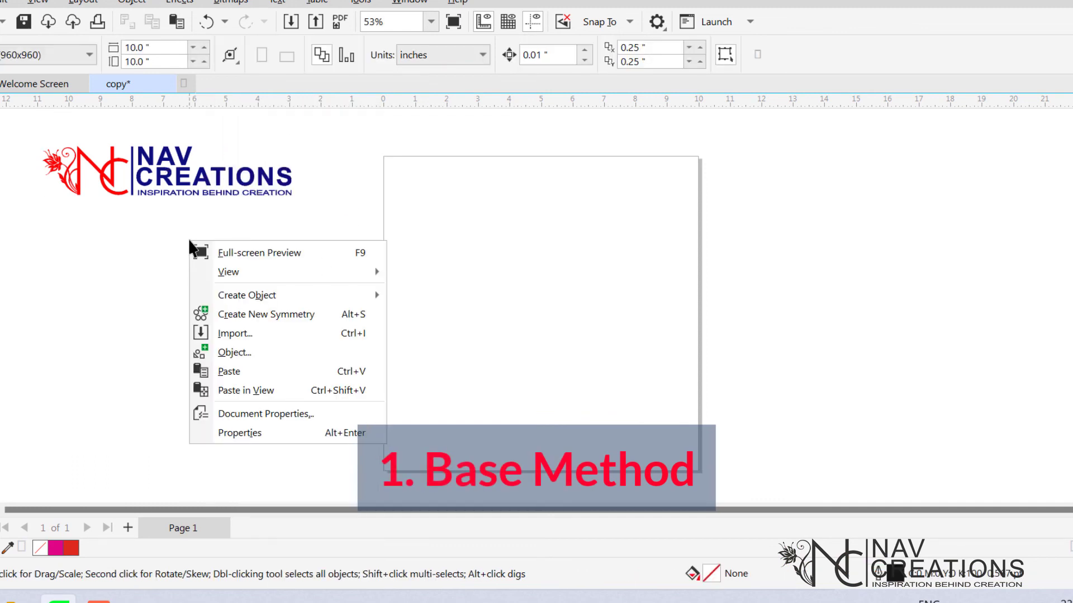
click(240, 371)
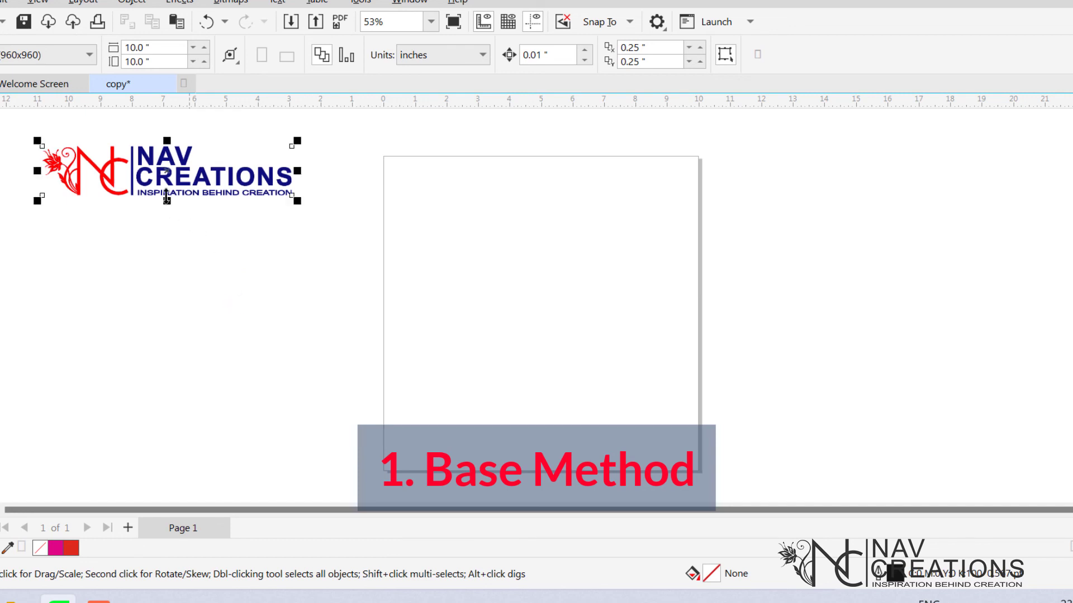
drag(162, 143, 418, 166)
Paste the logo again and drag the new copy to the right of the second logo.
click(474, 246)
key(ctrl+v)
click(439, 271)
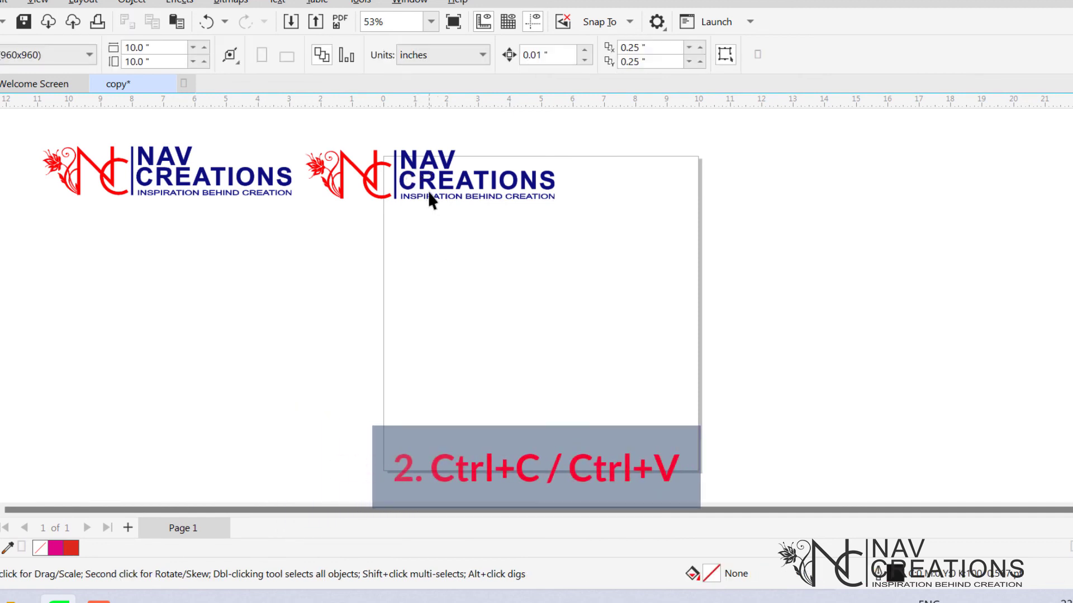
click(429, 191)
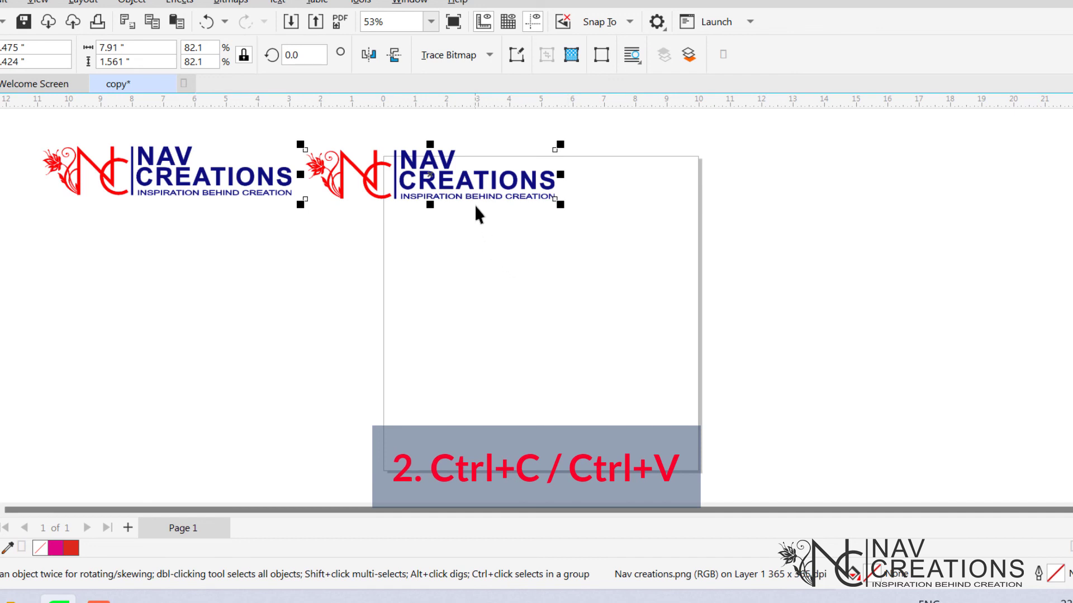
drag(438, 183, 687, 178)
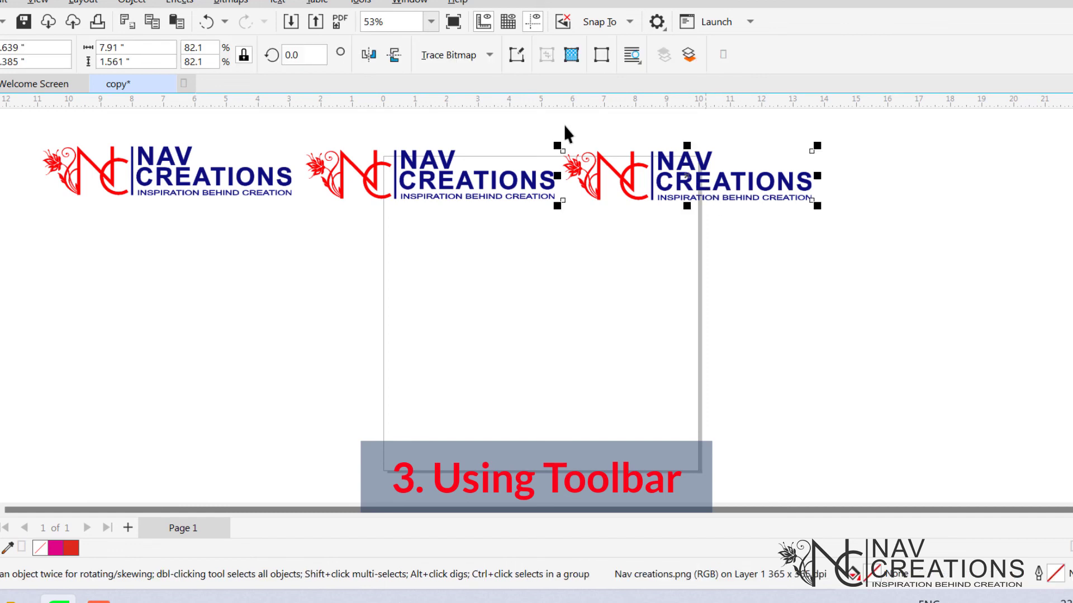
Copy and paste the selected logo from the toolbar and place the copy below the first logo.
click(151, 22)
click(179, 22)
drag(685, 175, 177, 240)
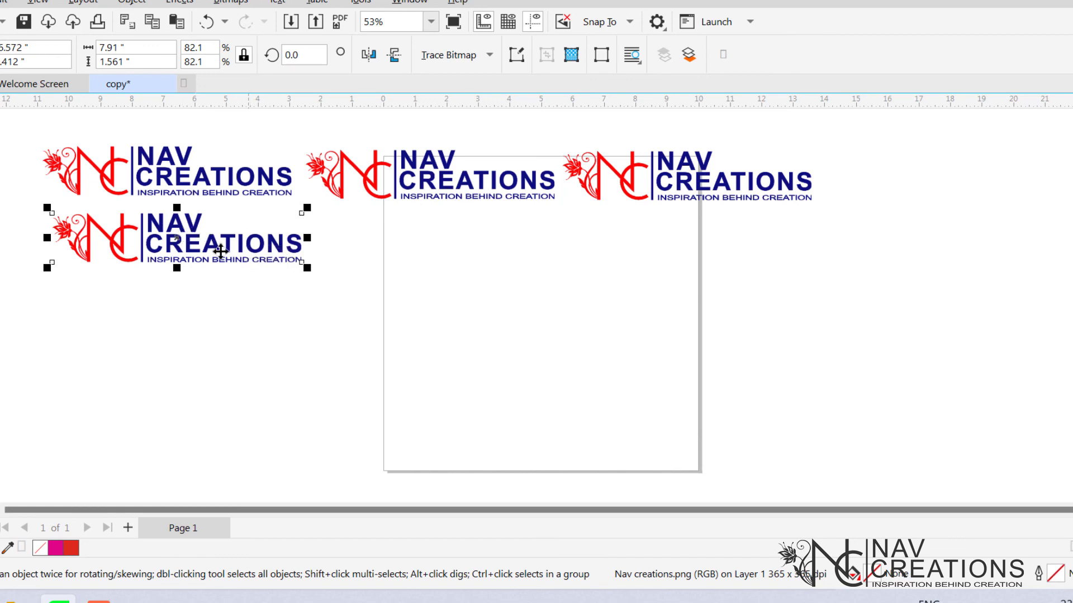
click(219, 302)
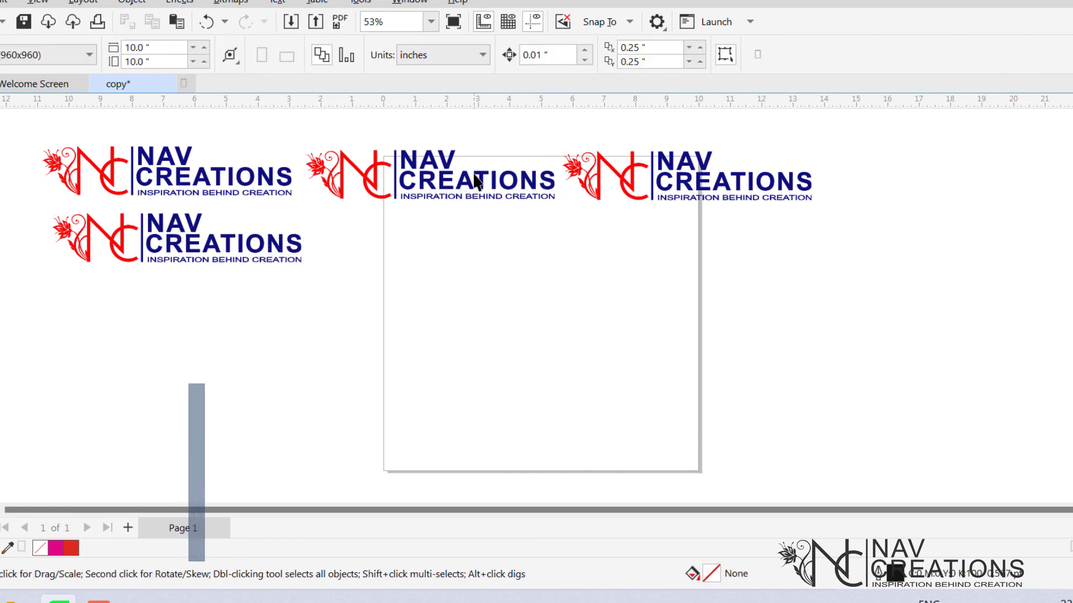
Duplicate the second top-row logo and place the copy below it.
click(422, 193)
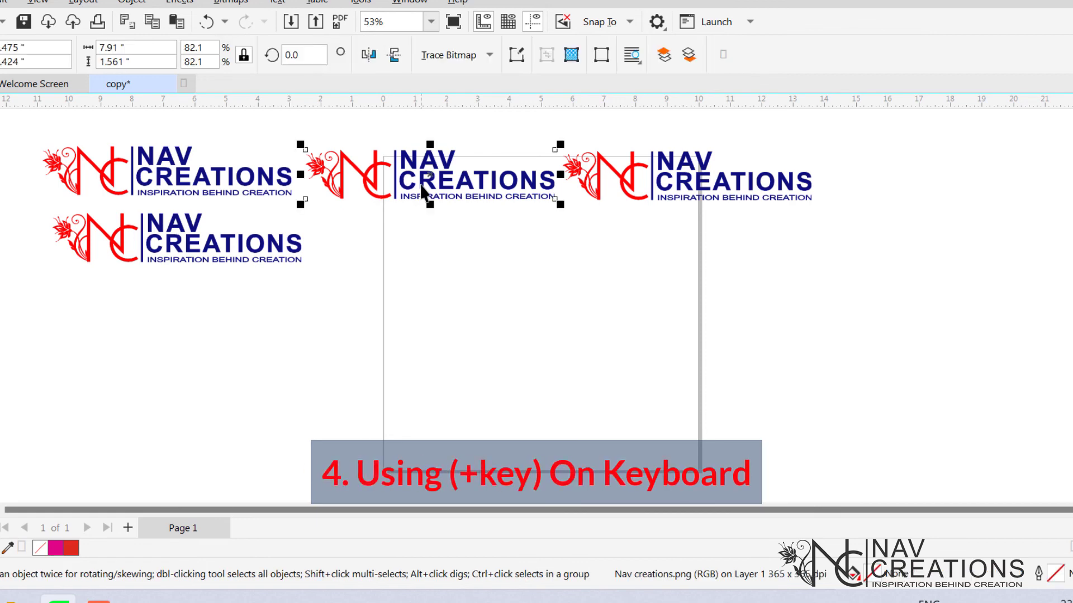
drag(425, 192, 437, 253)
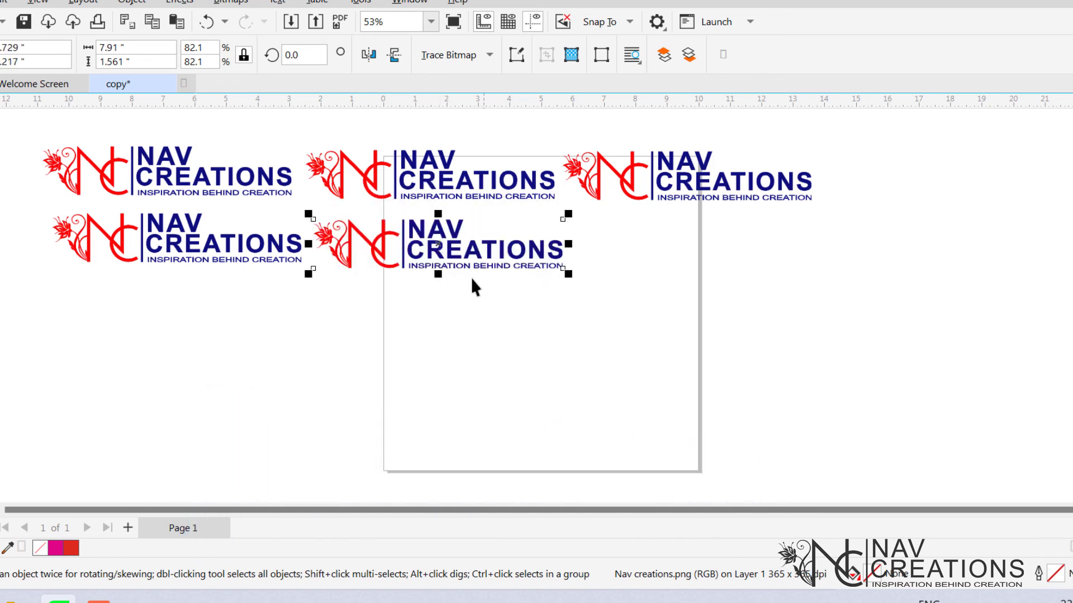
click(462, 338)
Duplicate the middle-row logo and place the copy to its right.
click(457, 247)
drag(440, 248, 708, 249)
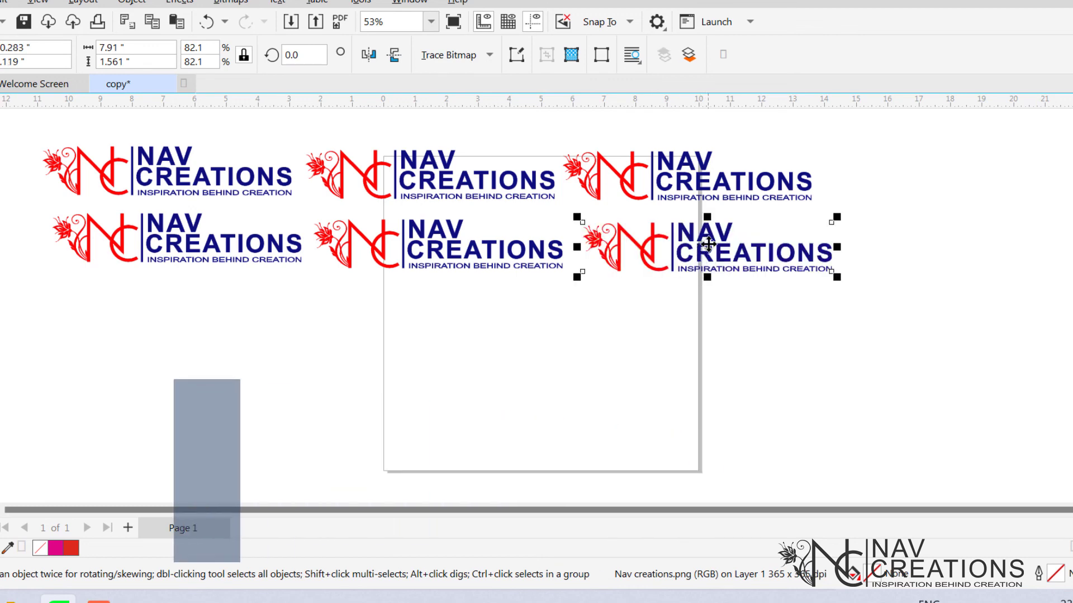
Drag the right logo down into a third row, dropping copies along the way.
drag(708, 244, 471, 316)
key(space)
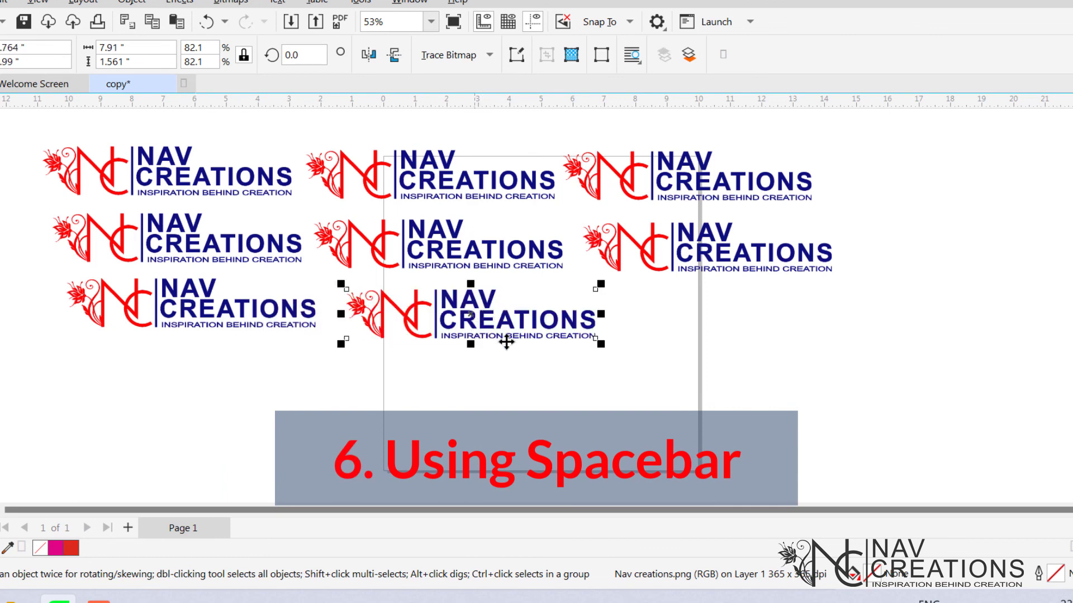
click(503, 375)
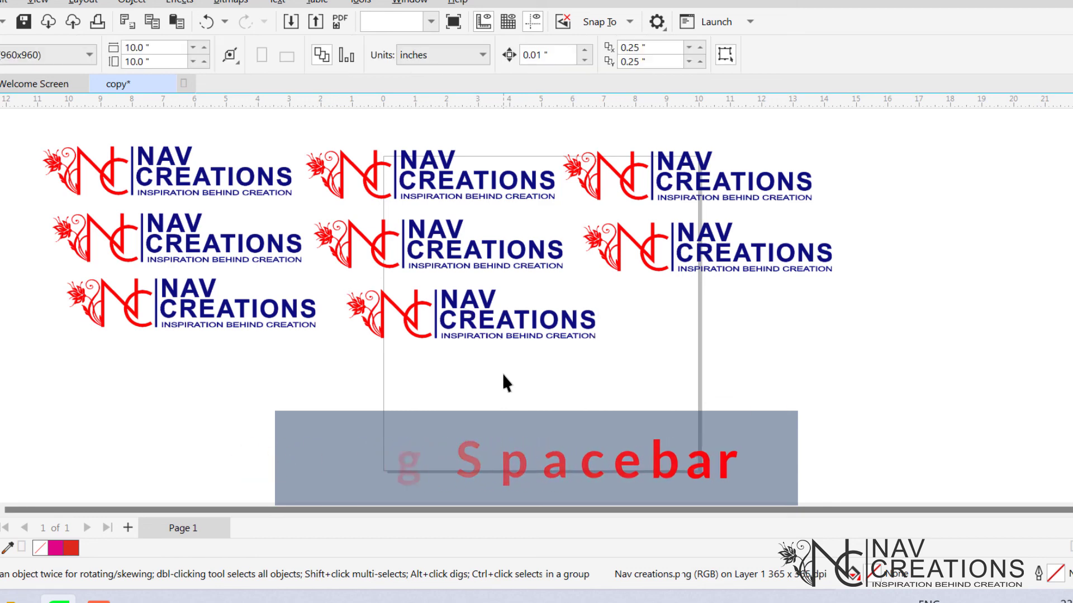